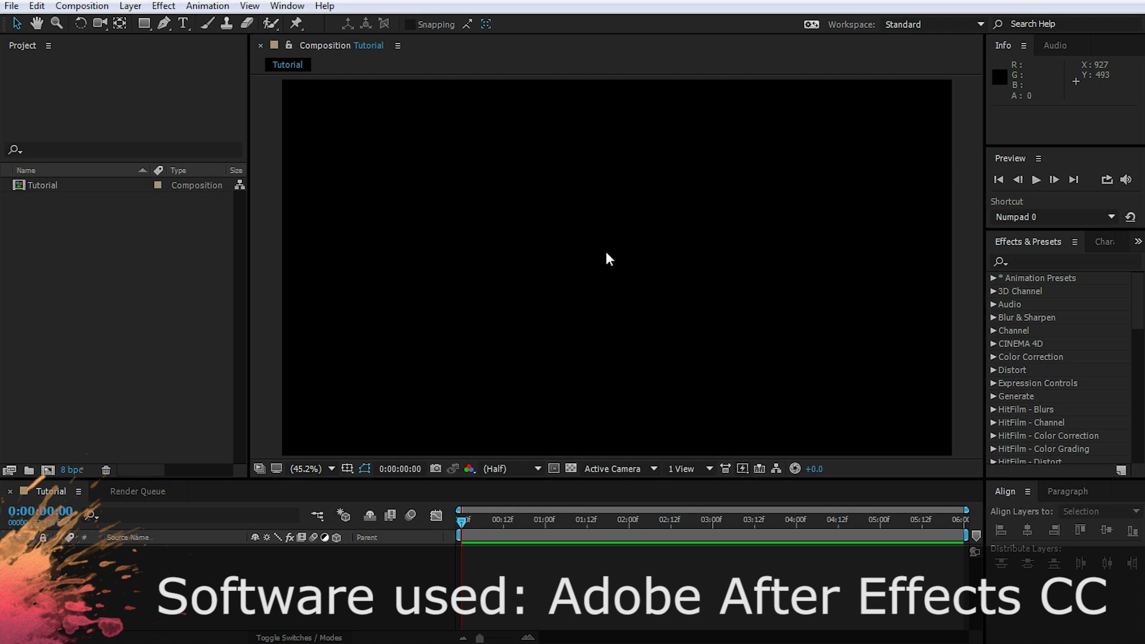
Create a horizontal text layer reading 'Simple Animated Title' and select it with the Selection tool
drag(465, 519, 636, 517)
drag(873, 533, 527, 544)
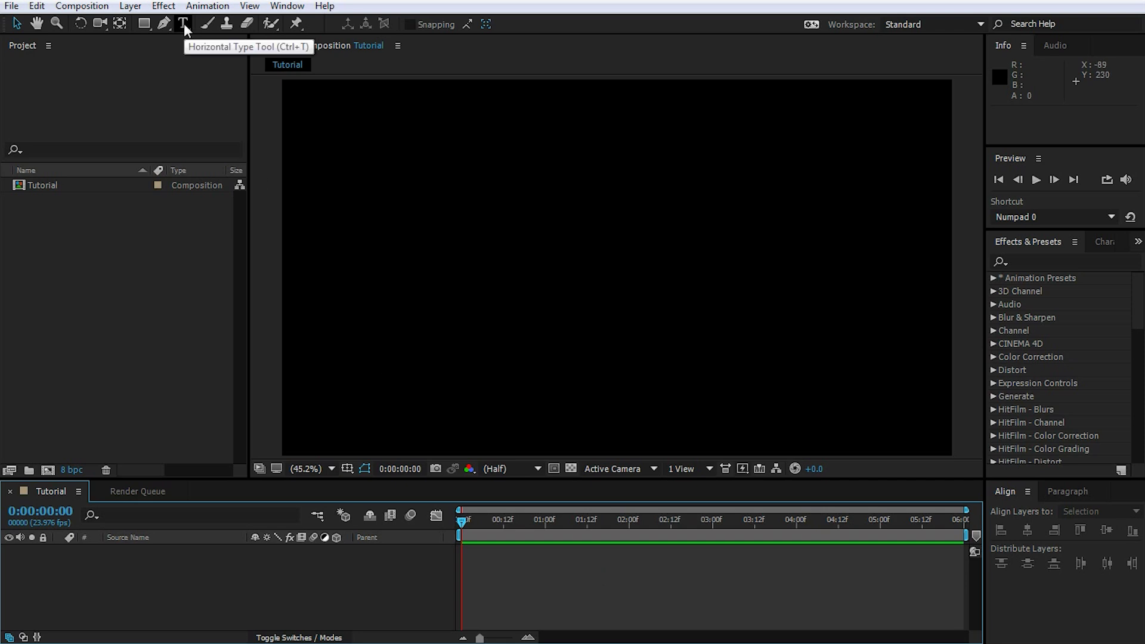
click(184, 24)
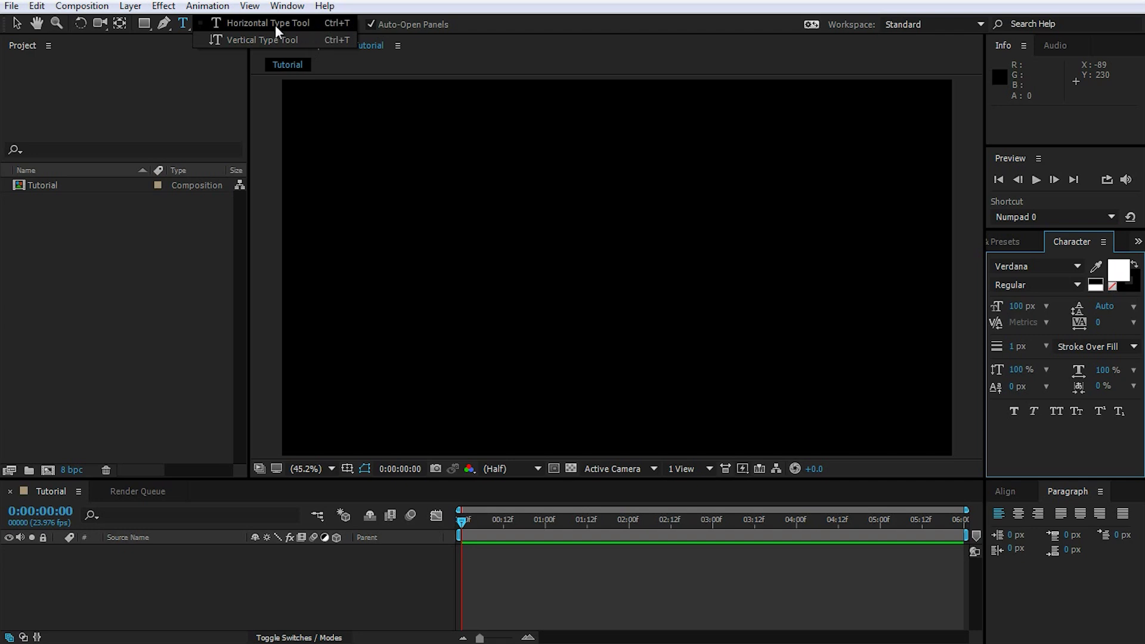
click(303, 22)
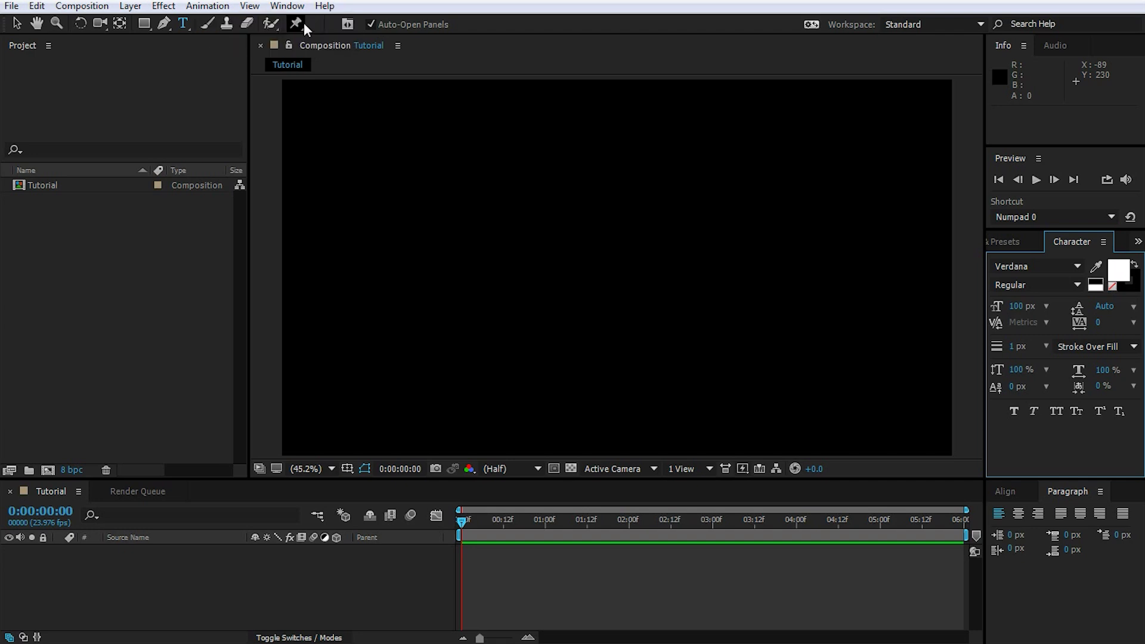
click(367, 238)
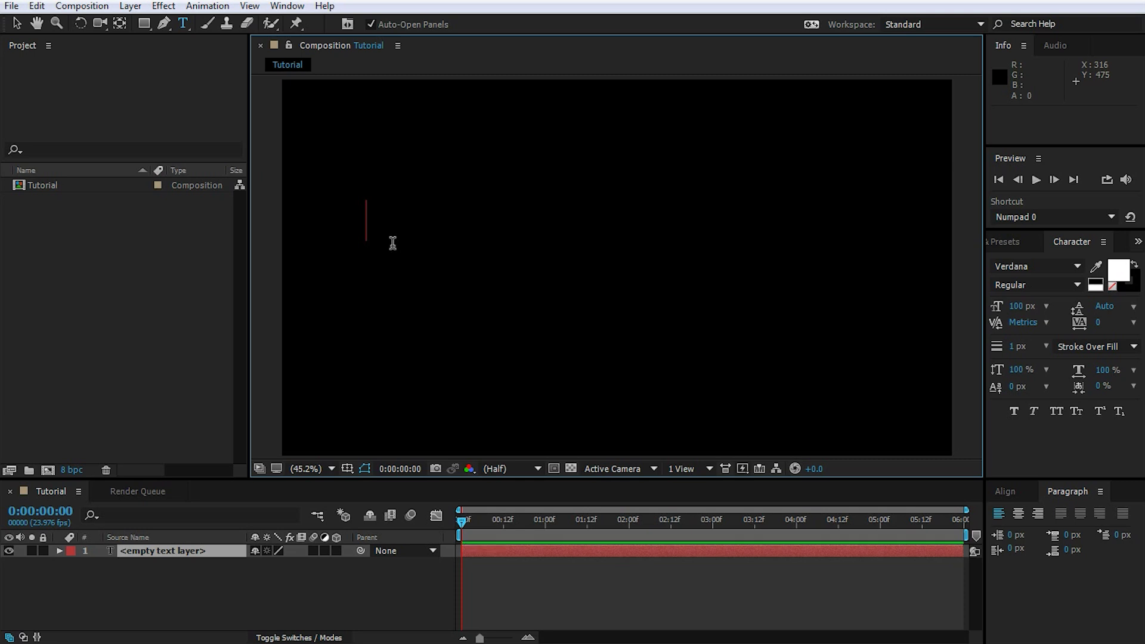
text(Simple Animated Title)
key(KP_Enter)
key(v)
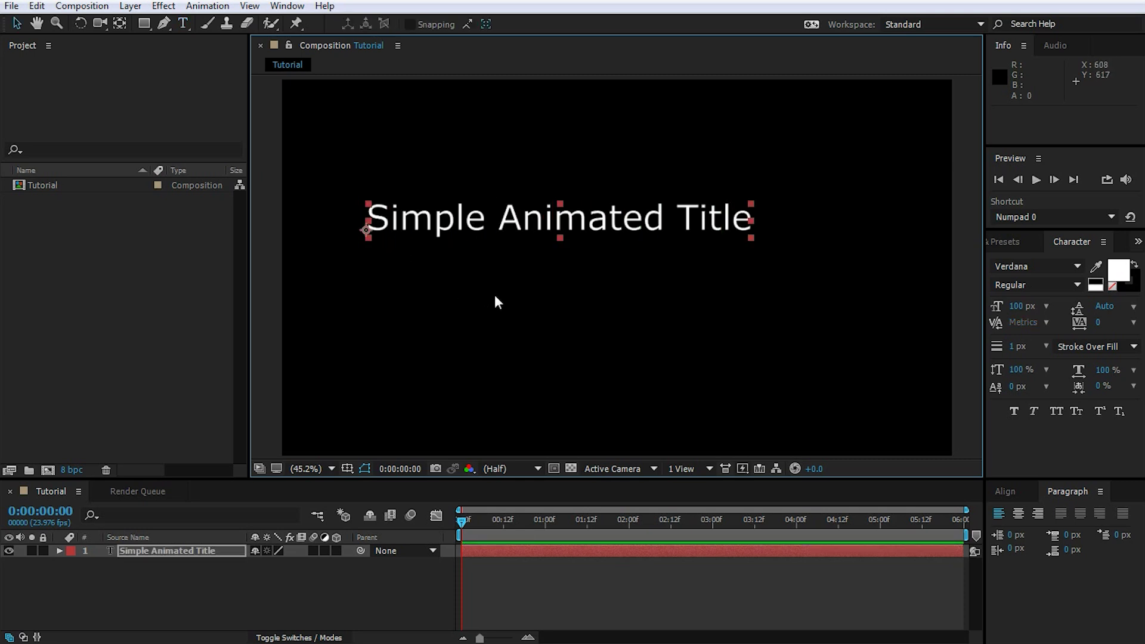
click(493, 299)
Nudge the title slightly right and down, briefly toggling the transparency grid on and off
drag(529, 225, 567, 250)
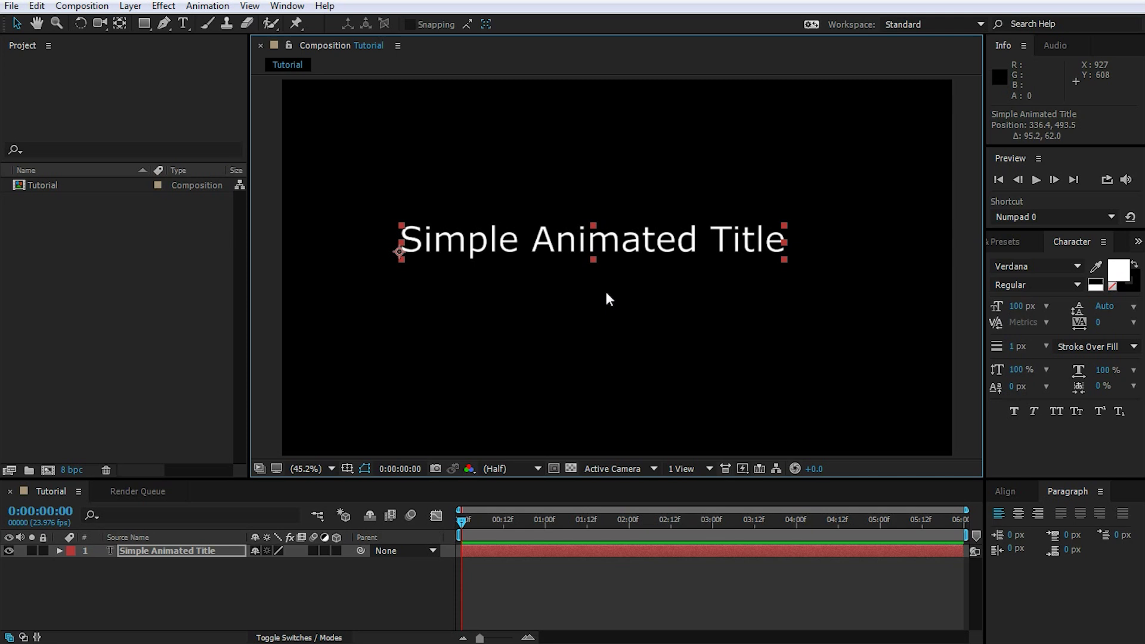
click(1060, 241)
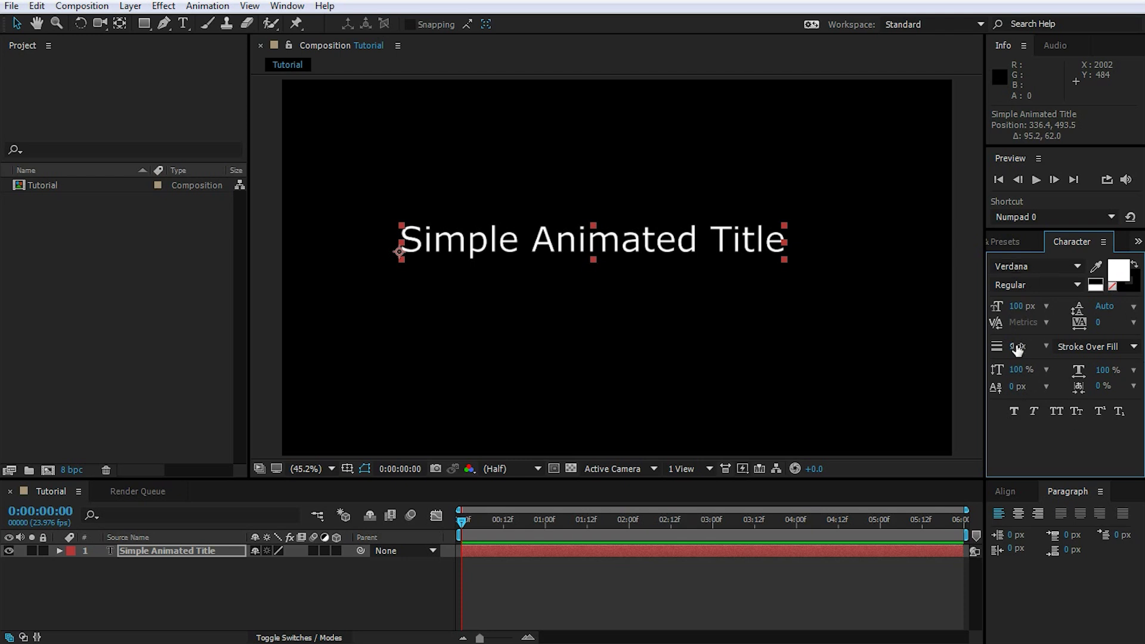
click(1068, 493)
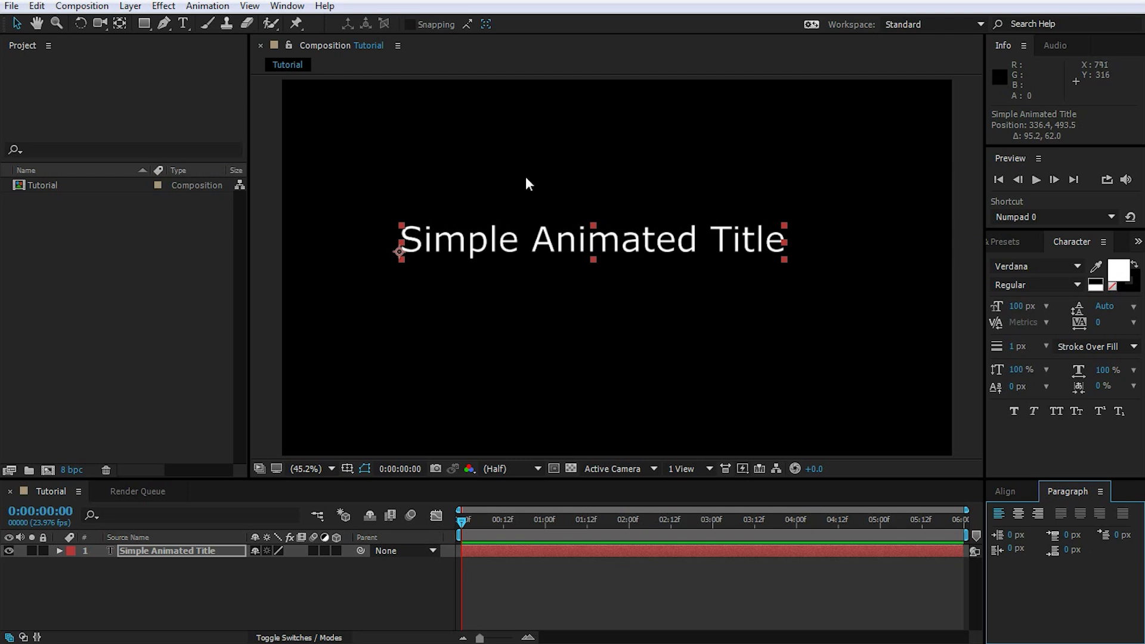
click(286, 6)
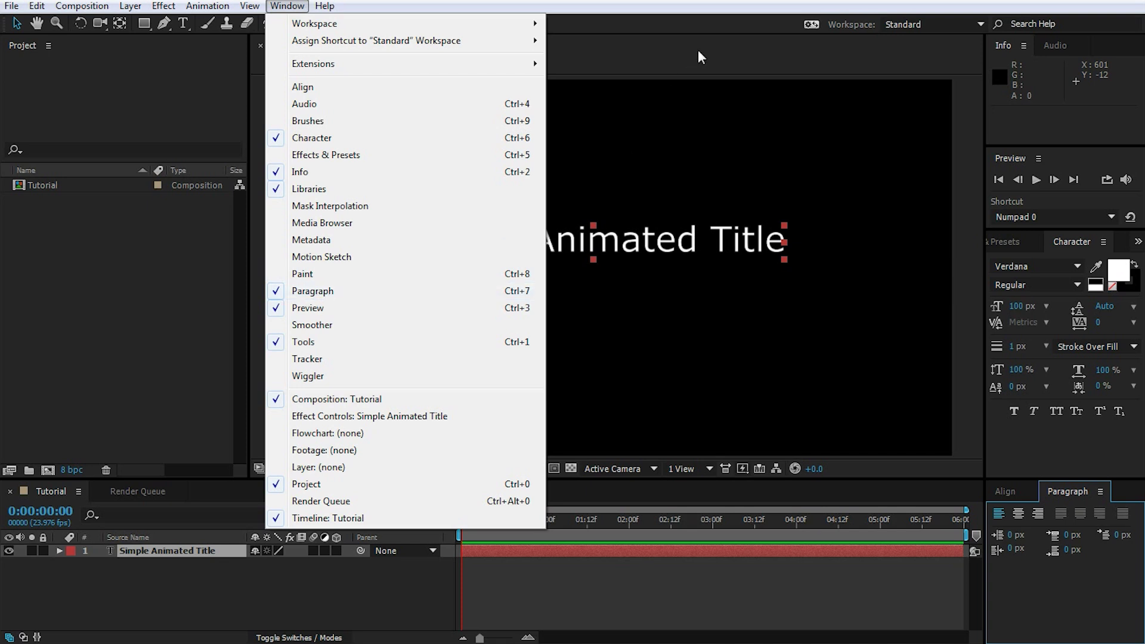
click(727, 124)
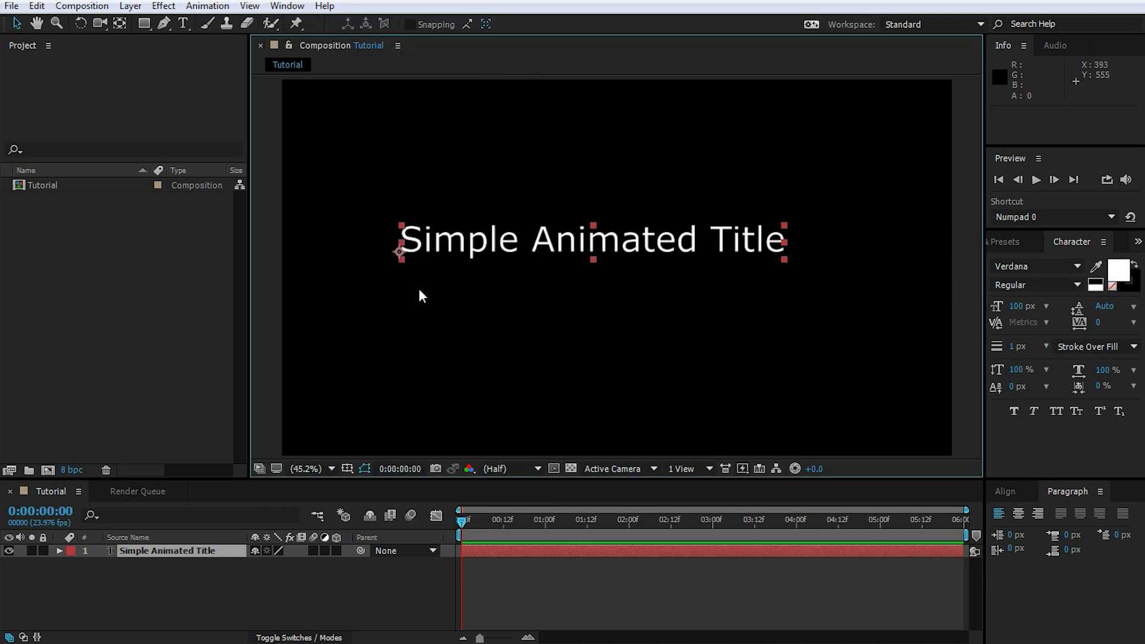
click(571, 468)
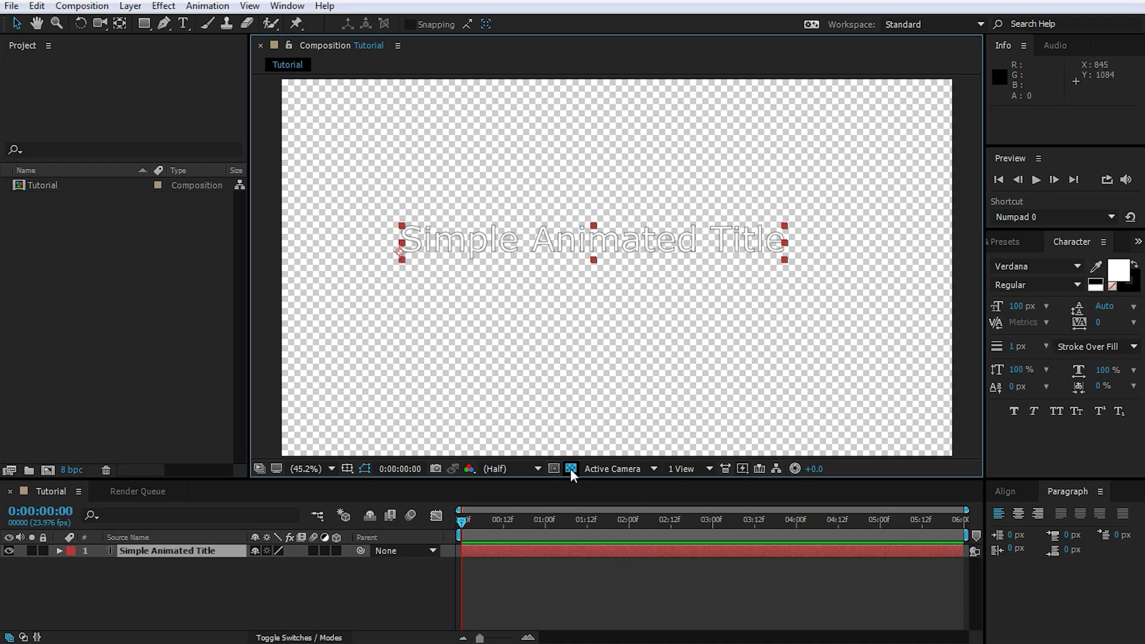
click(570, 468)
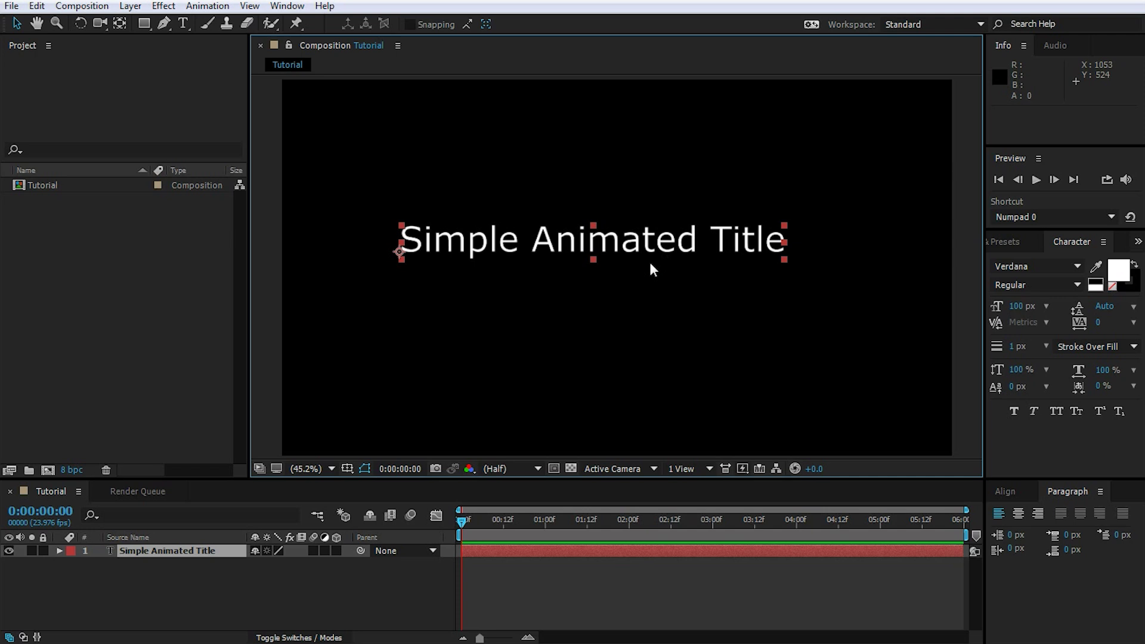
Reveal the title's Position, Rotation and Scale, and set keyframes for all three at 0:00
click(143, 551)
key(p)
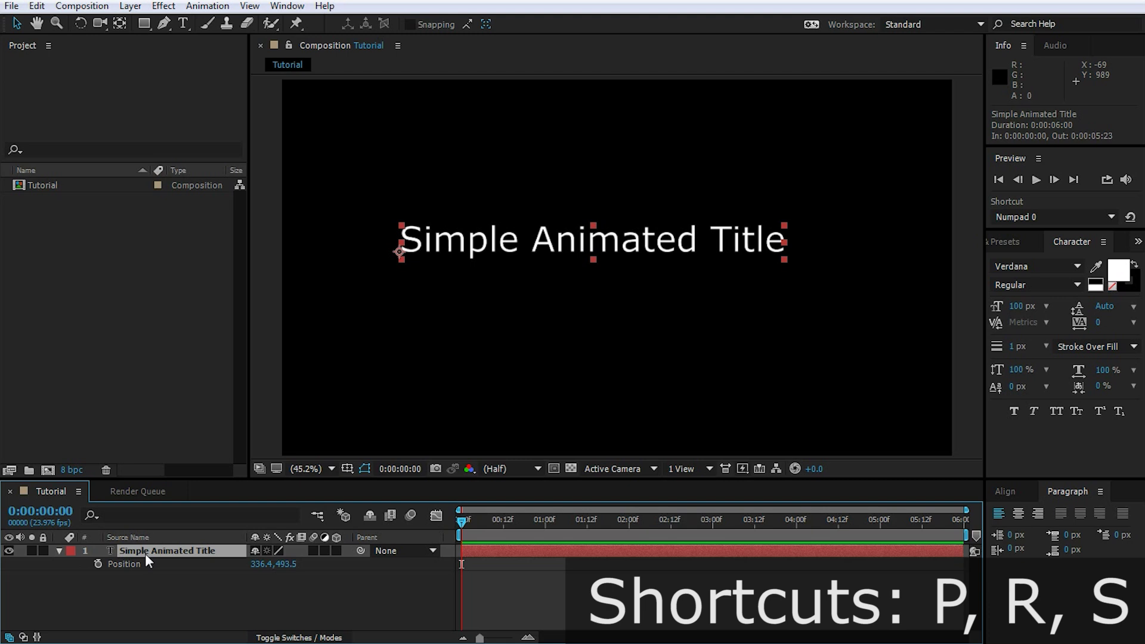
key(shift+r)
key(shift+s)
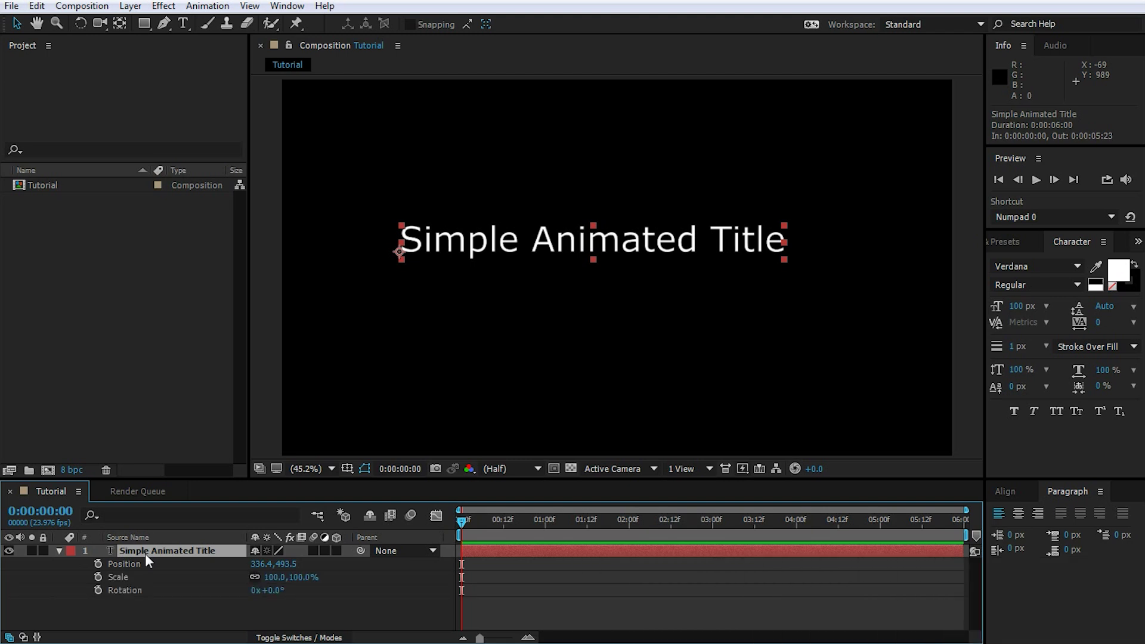
click(99, 565)
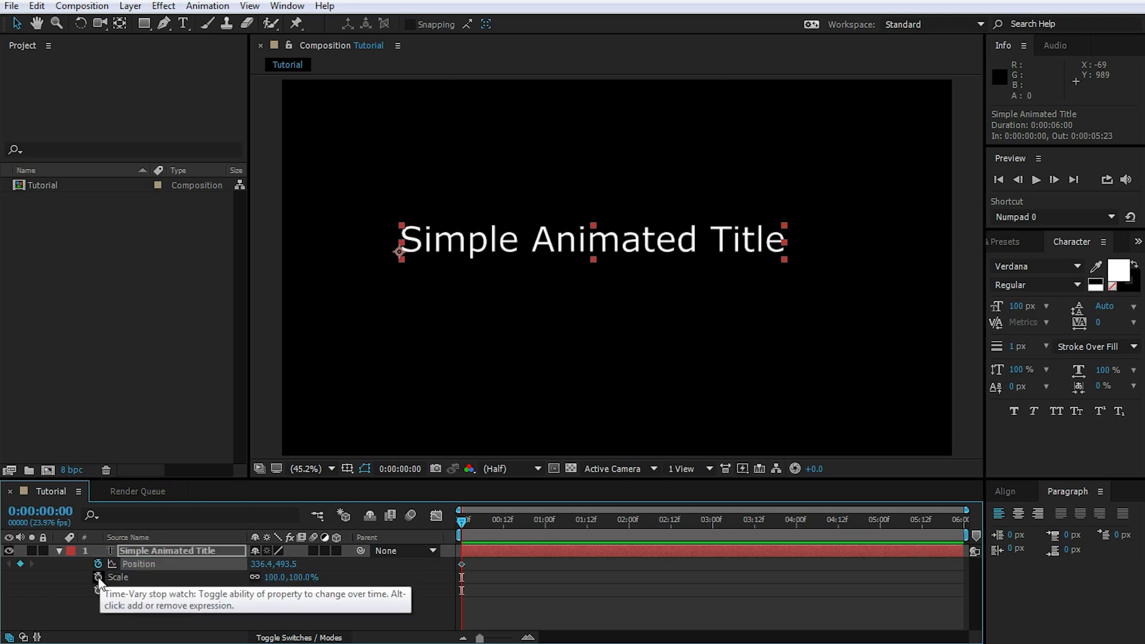
click(98, 577)
click(99, 590)
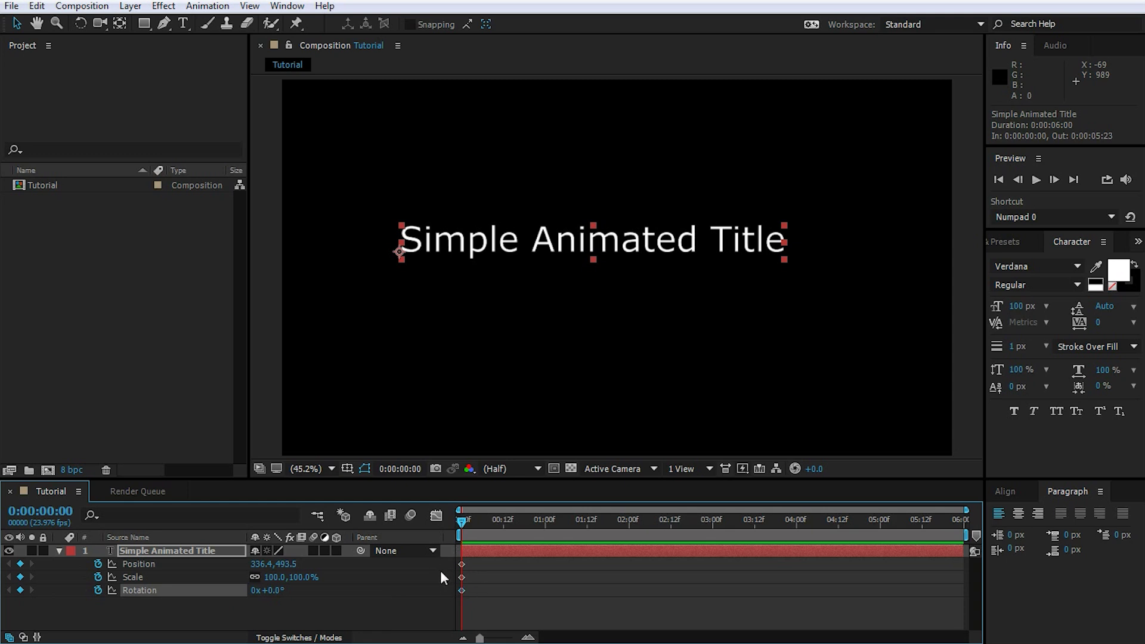
Pose the title off-screen left, rotated and enlarged, as the 0:00 starting keyframe
click(463, 564)
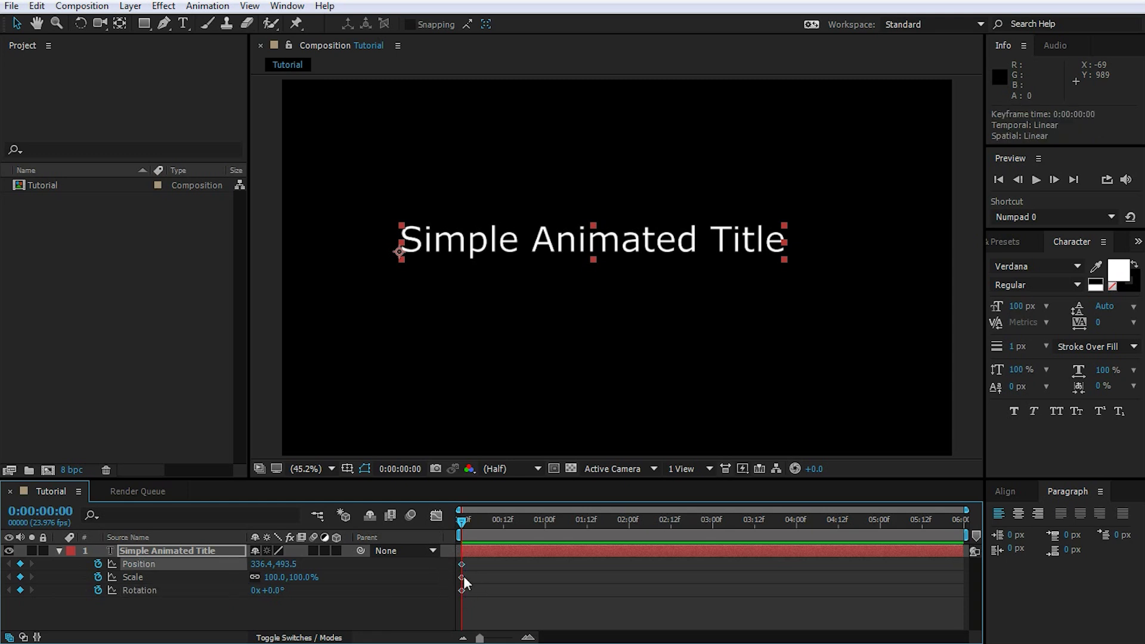
click(462, 577)
click(463, 590)
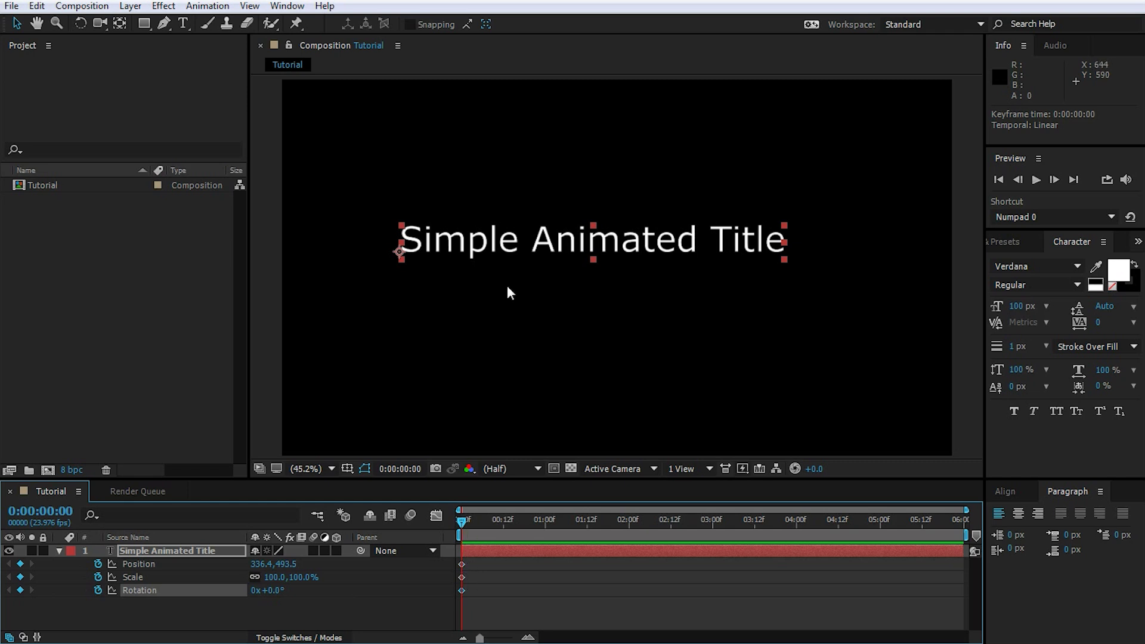
key(comma)
key(comma)
drag(565, 260, 352, 305)
key(w)
key(v)
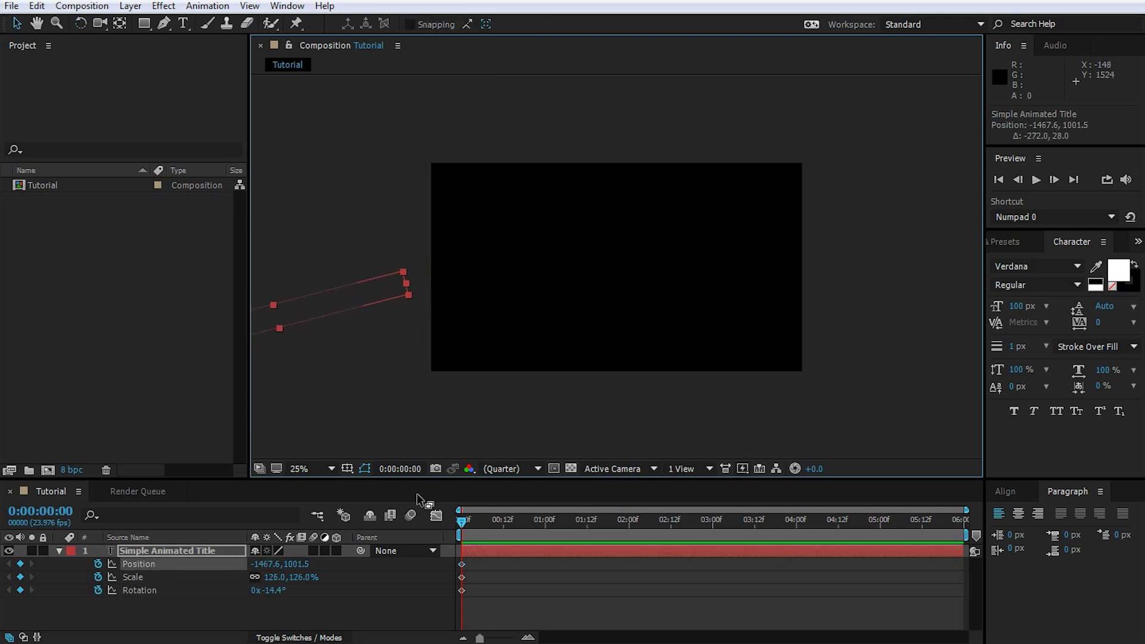
At 1 second, land the title bottom-left at 0° rotation and 88.1% scale
drag(463, 520, 471, 525)
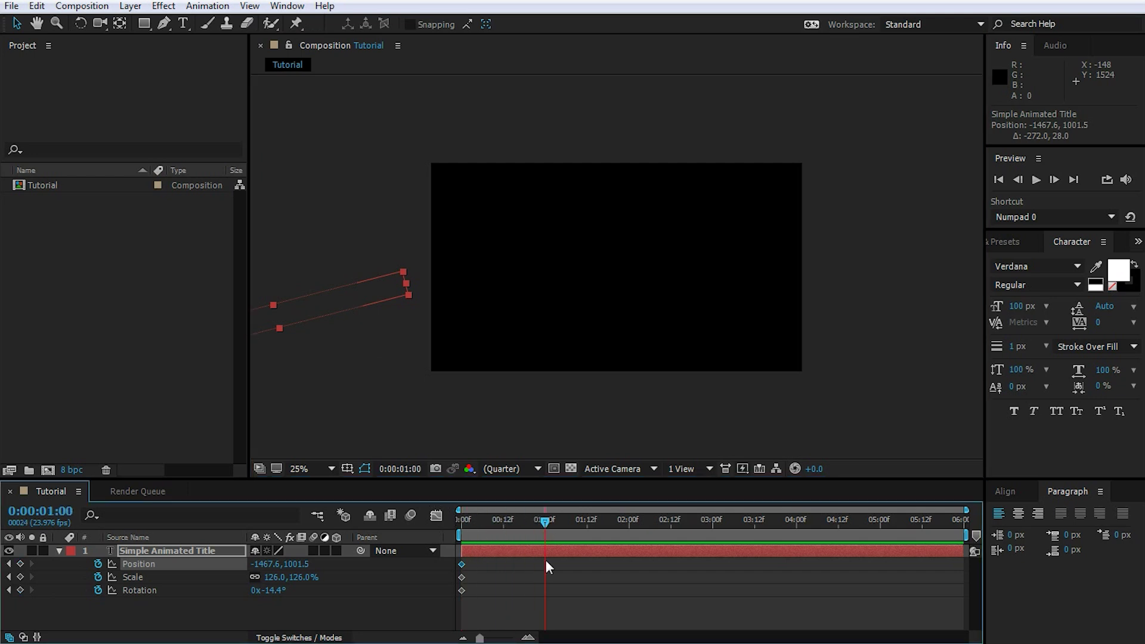
drag(303, 308, 677, 264)
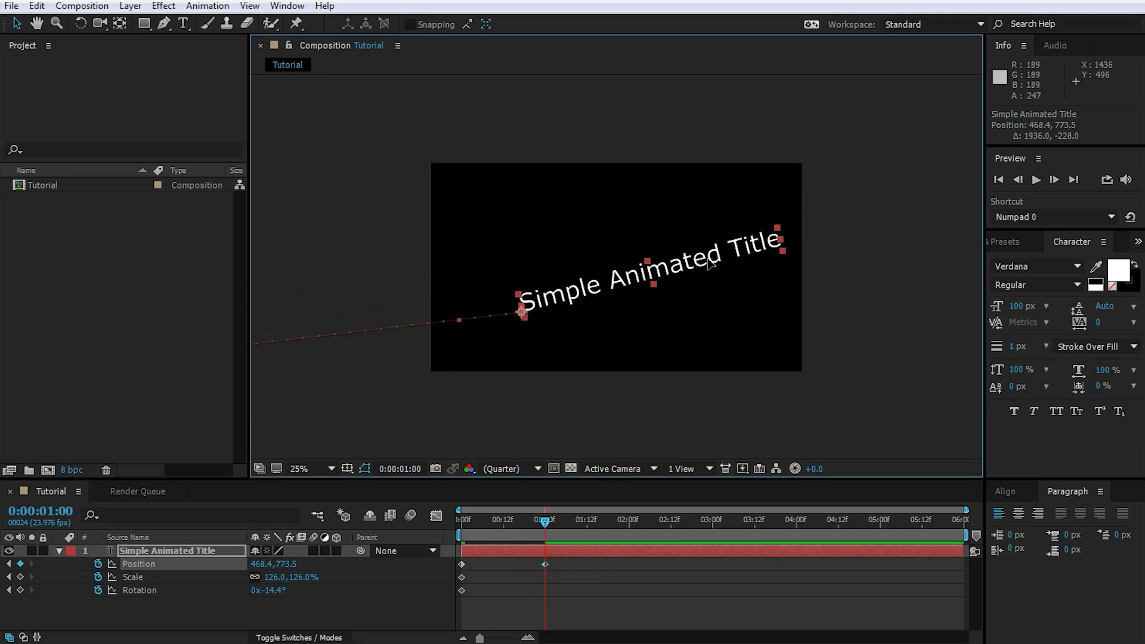
drag(650, 280, 641, 314)
key(w)
drag(710, 301, 680, 354)
key(v)
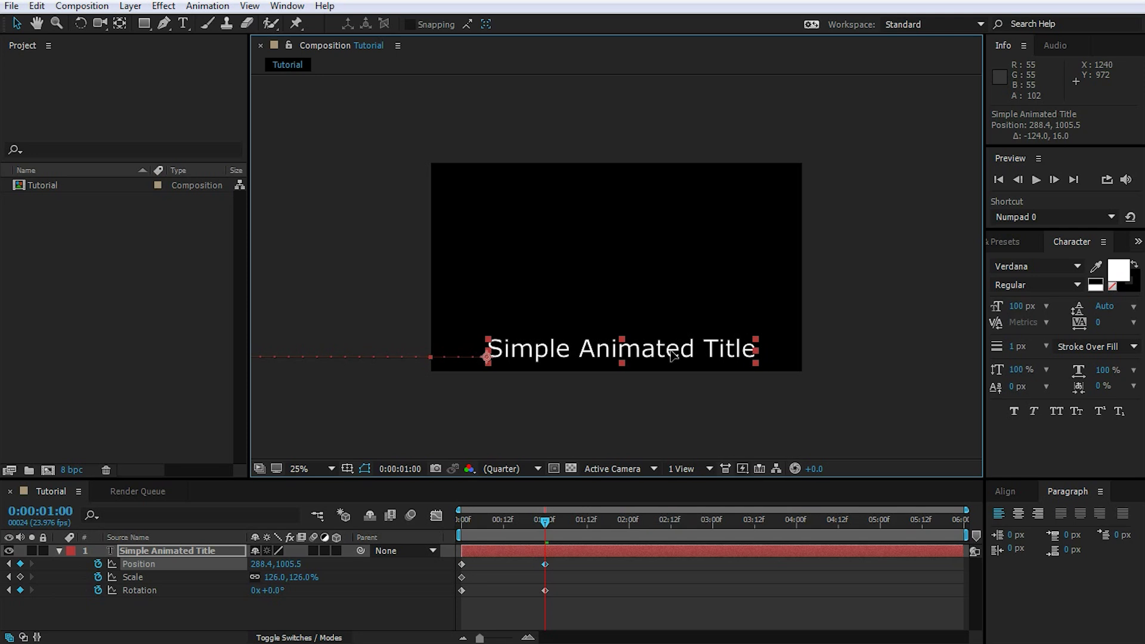
drag(754, 367, 611, 361)
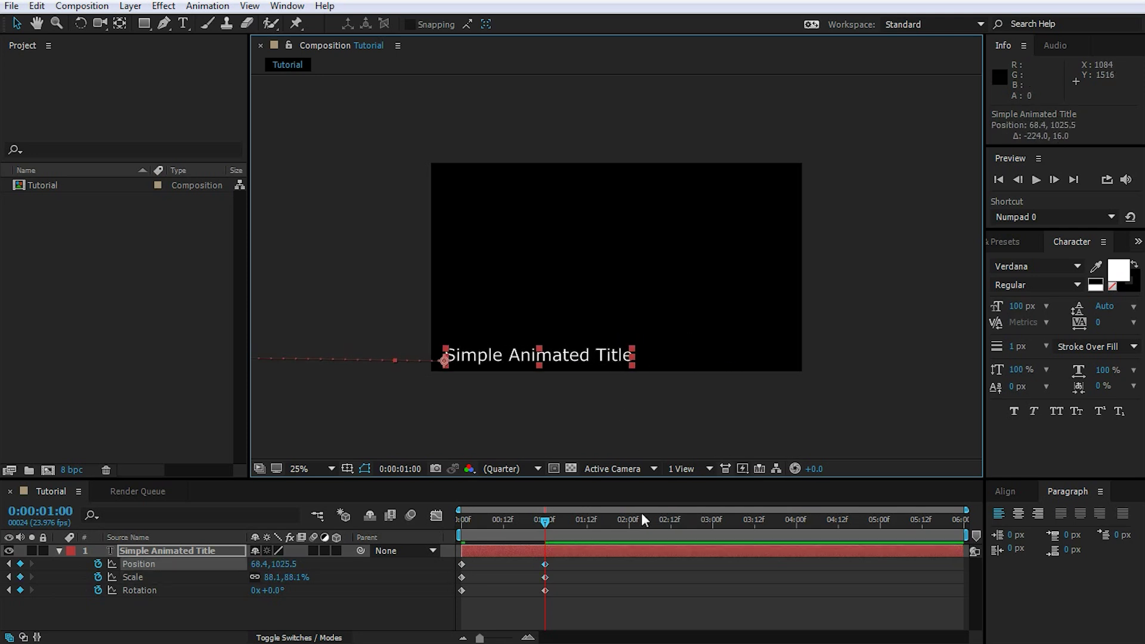
drag(553, 521, 547, 564)
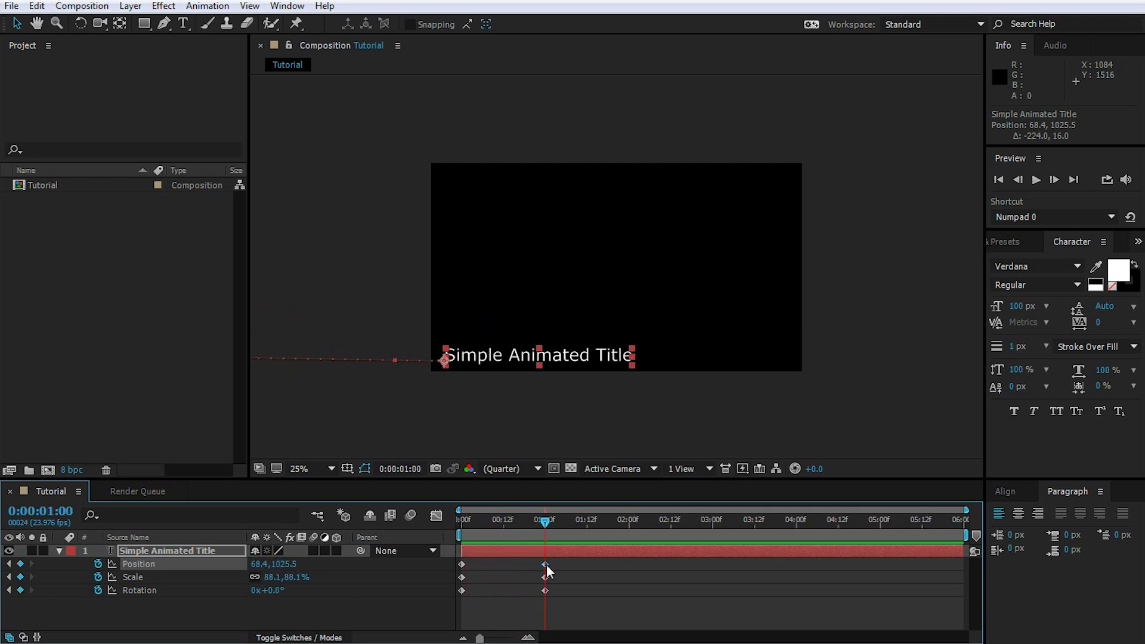
key(shift+slash)
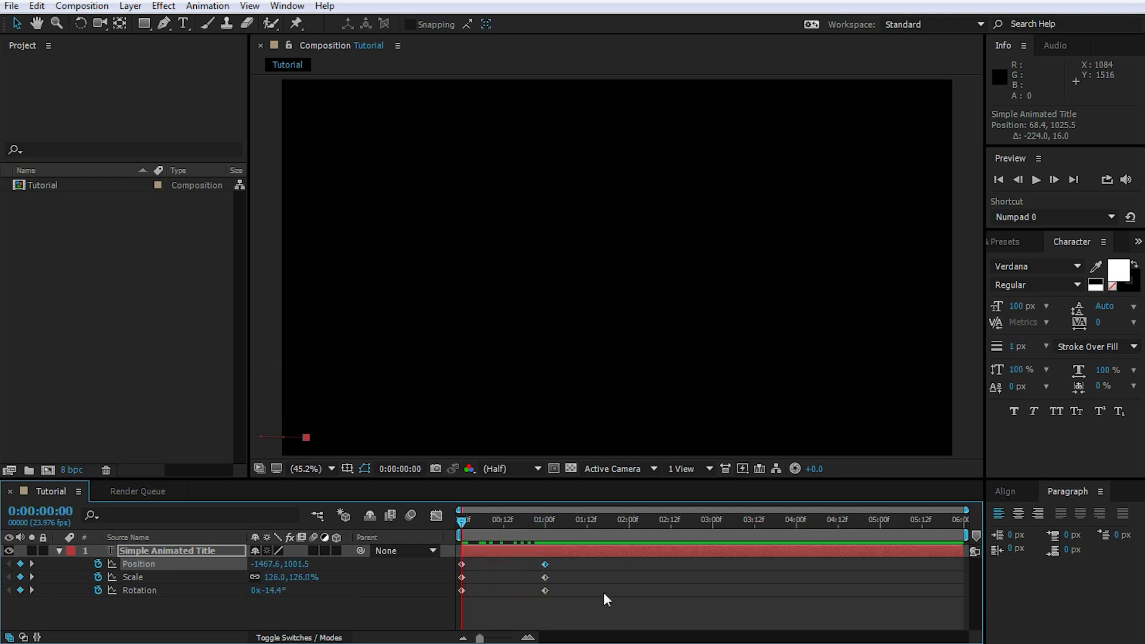
Preview the fly-in, then paste the one-second keyframes at 3 seconds to hold the title
key(space)
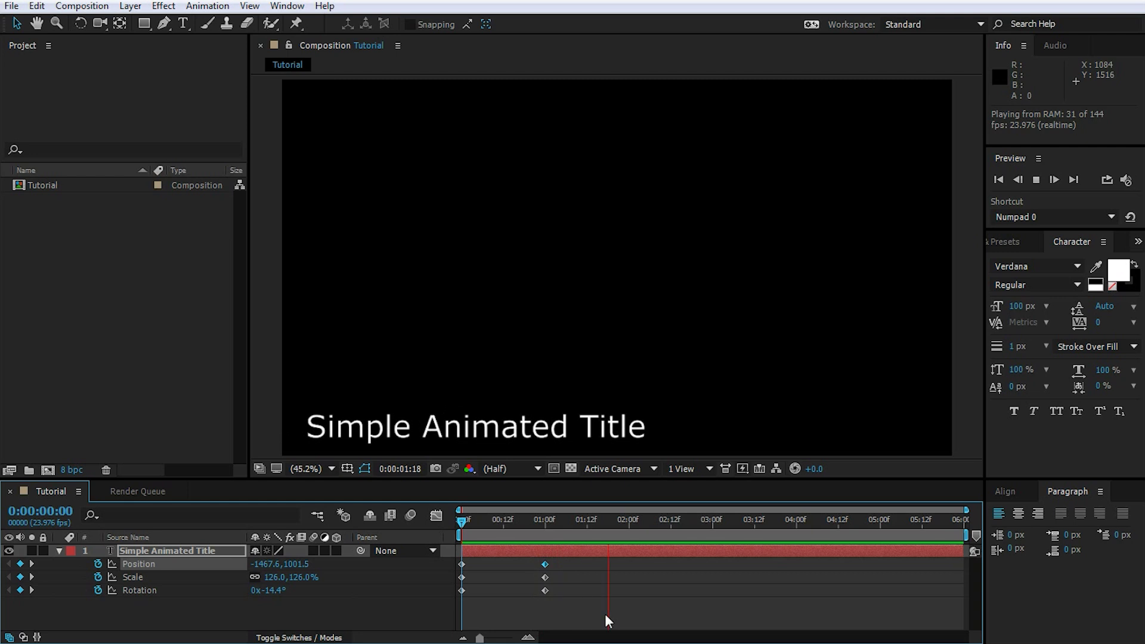
key(space)
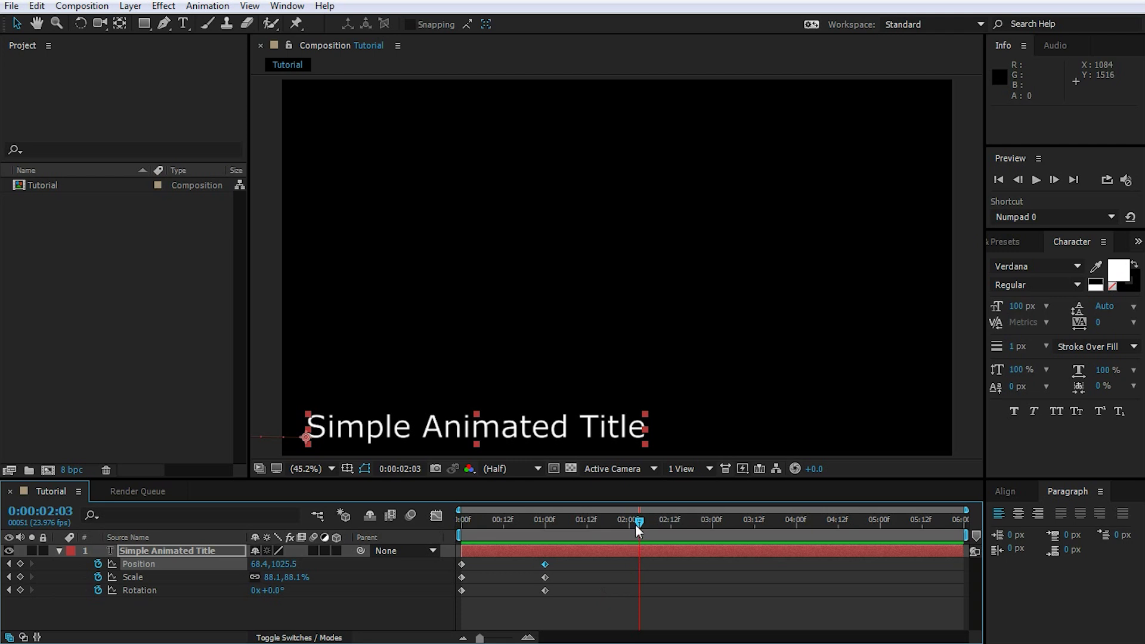
drag(635, 524, 712, 524)
drag(531, 603, 558, 557)
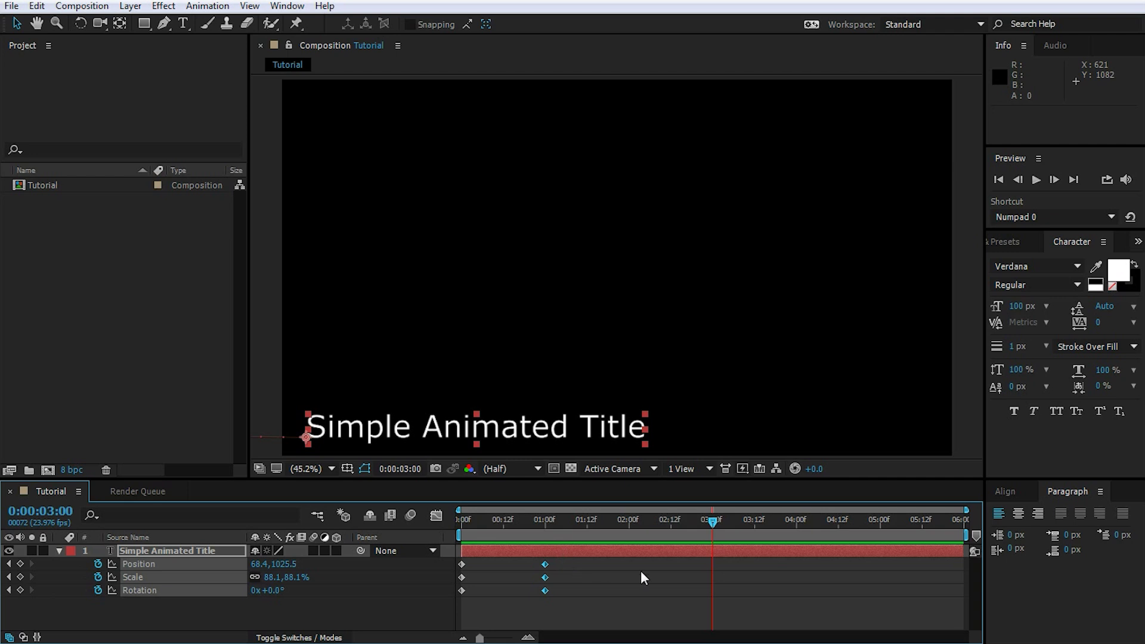
click(696, 554)
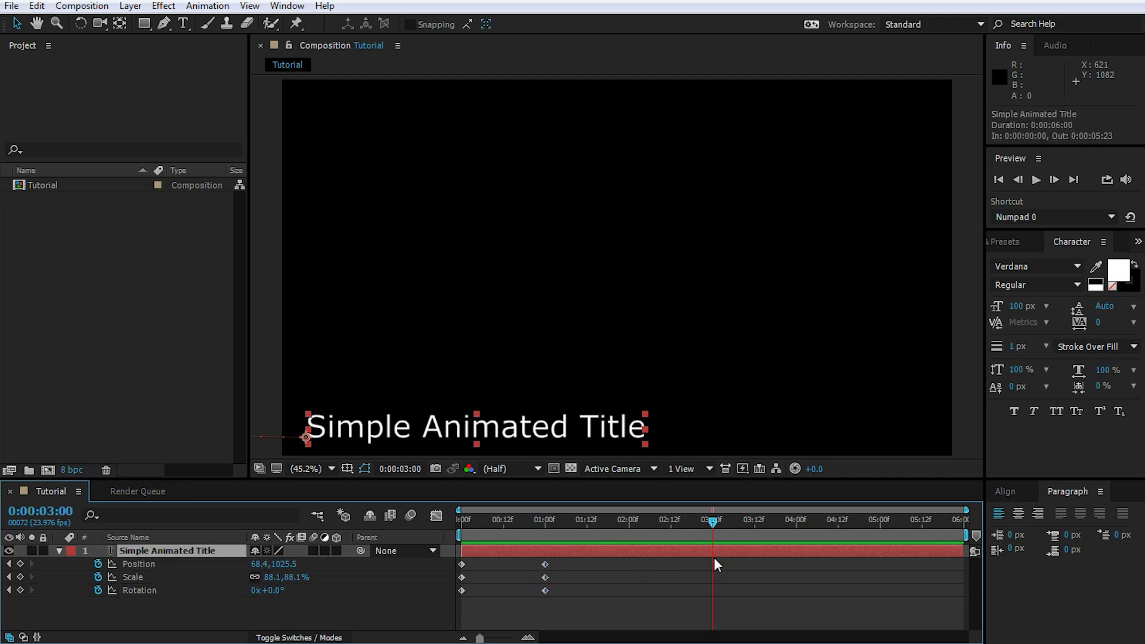
key(ctrl+v)
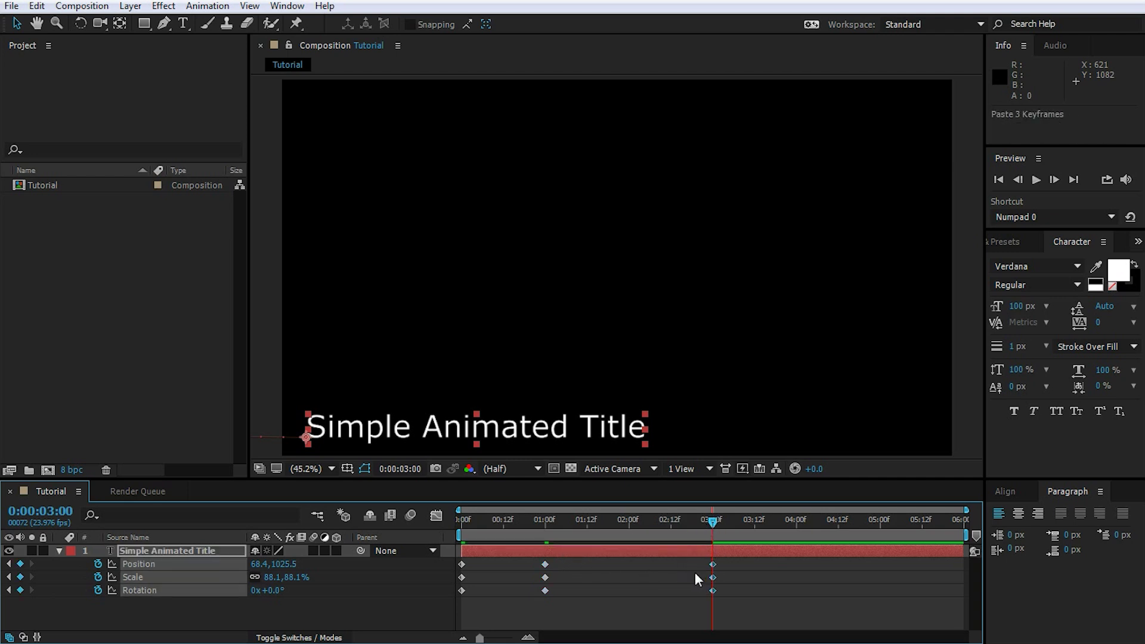
Send the title off-screen right at 4 seconds and preview the exit
drag(724, 520, 796, 525)
drag(340, 431, 1074, 444)
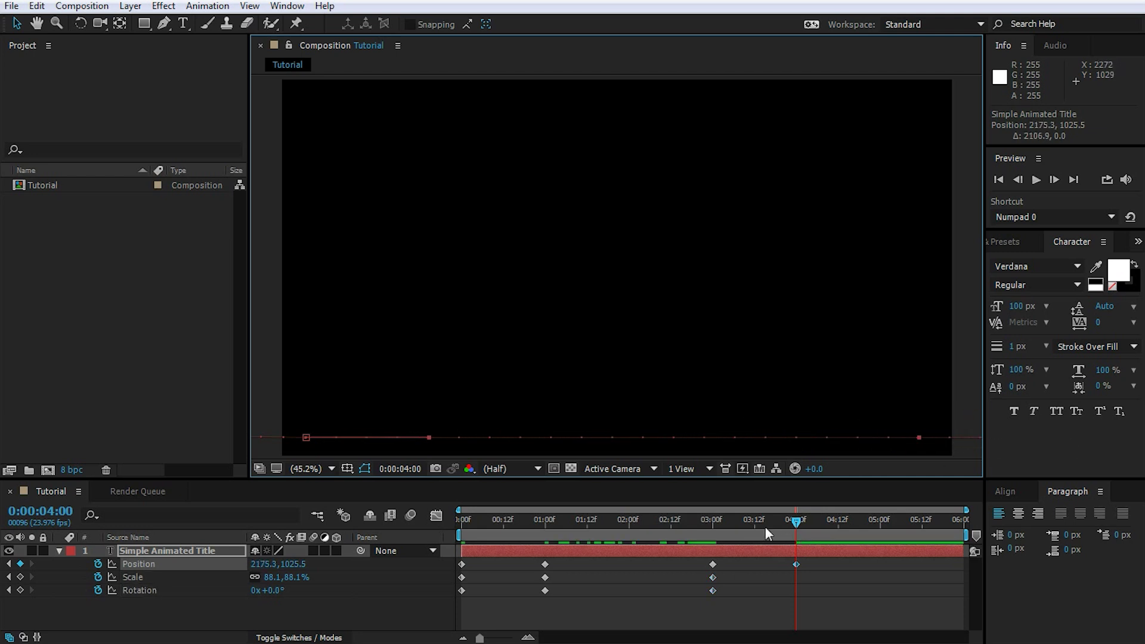
drag(795, 521, 414, 546)
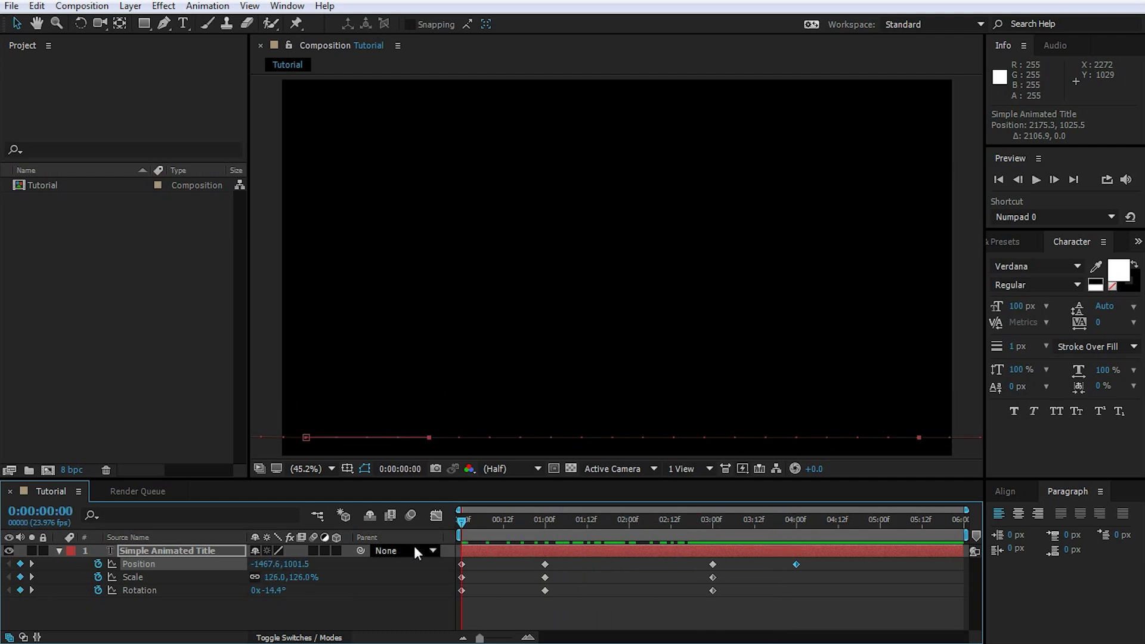
key(space)
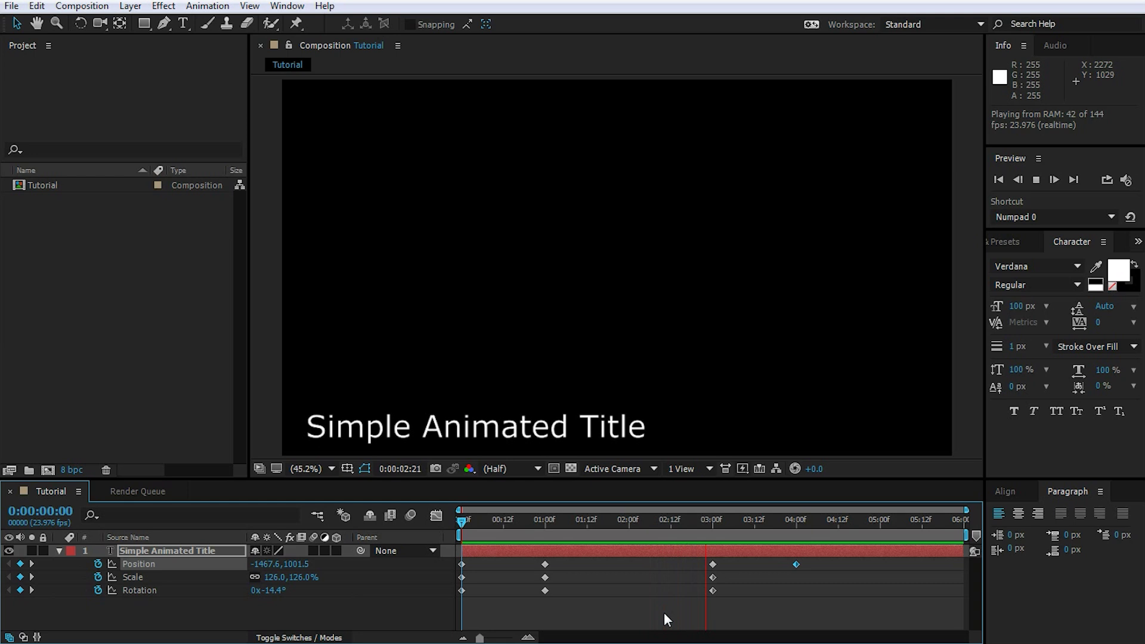
key(space)
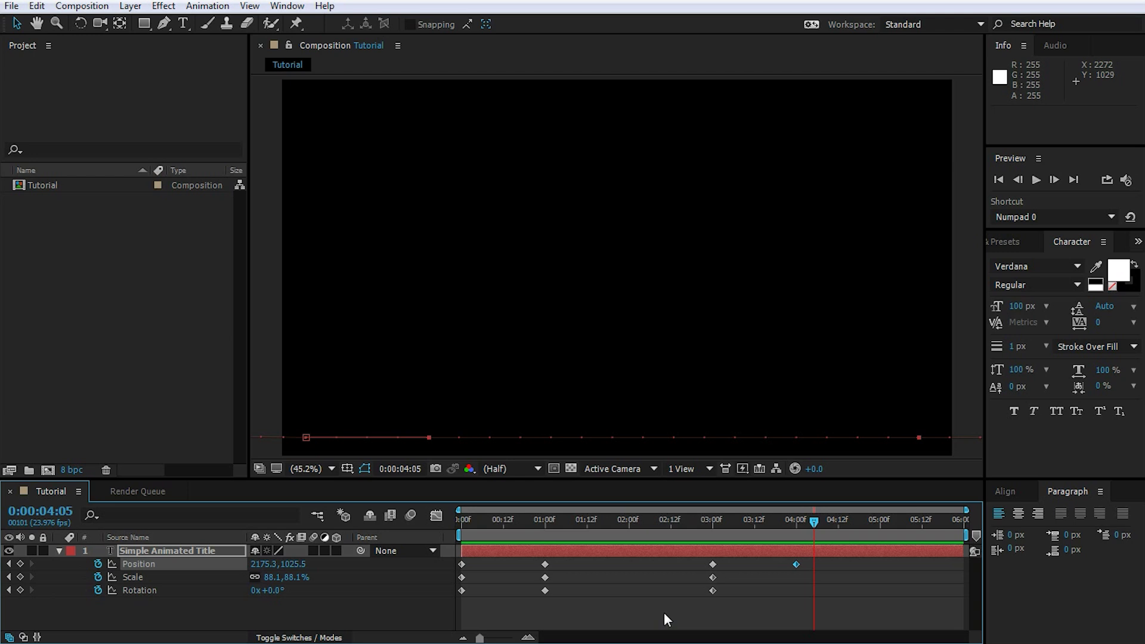
Enable the composition Motion Blur master switch and the title layer's Motion Blur switch
drag(786, 531, 618, 533)
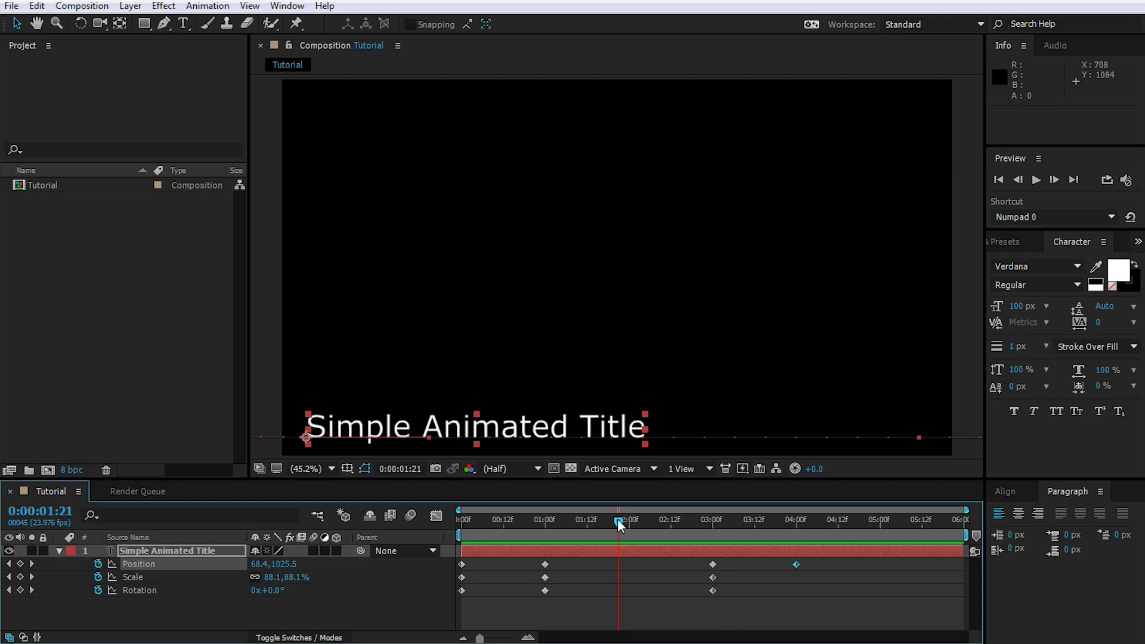
drag(619, 520, 745, 529)
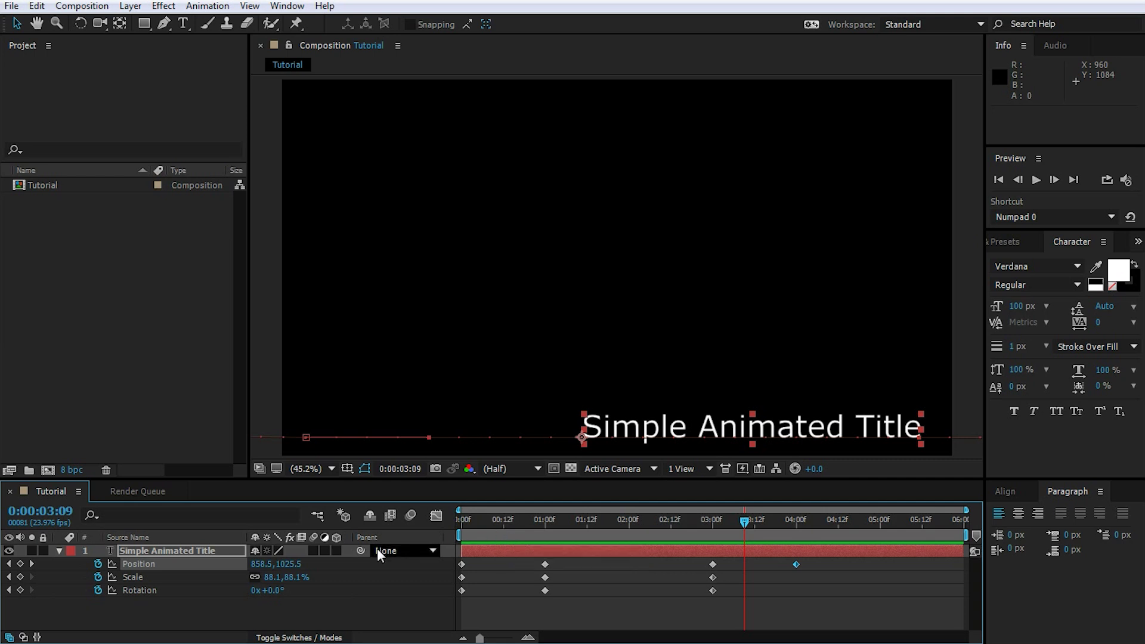
click(411, 515)
click(312, 551)
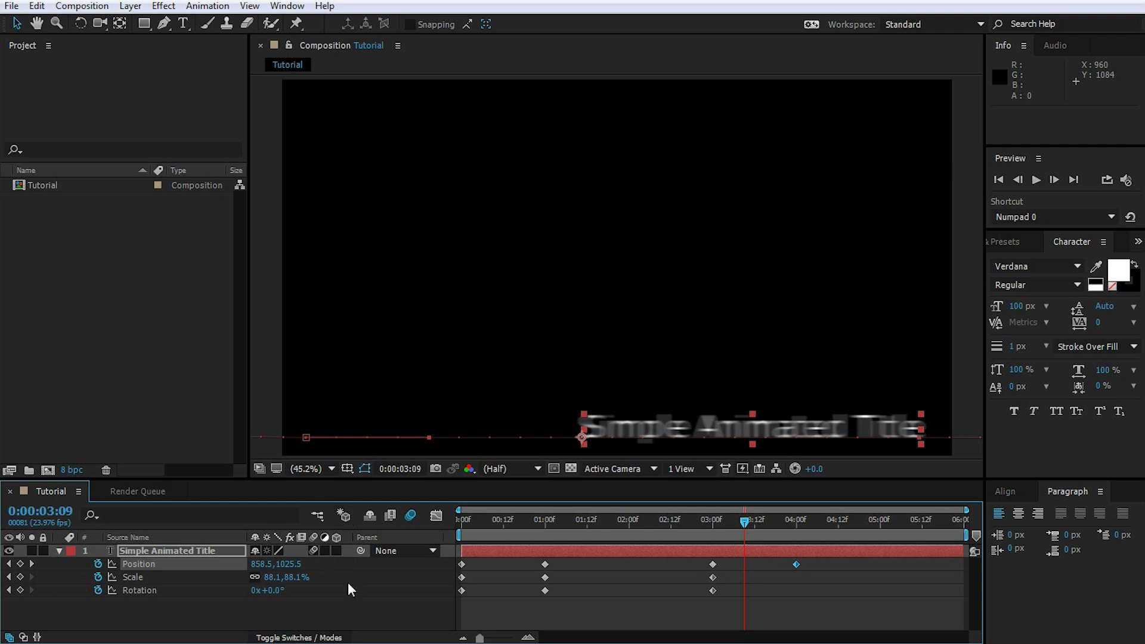
Scrub back to 2:12 and preview the motion-blurred title animation
click(299, 637)
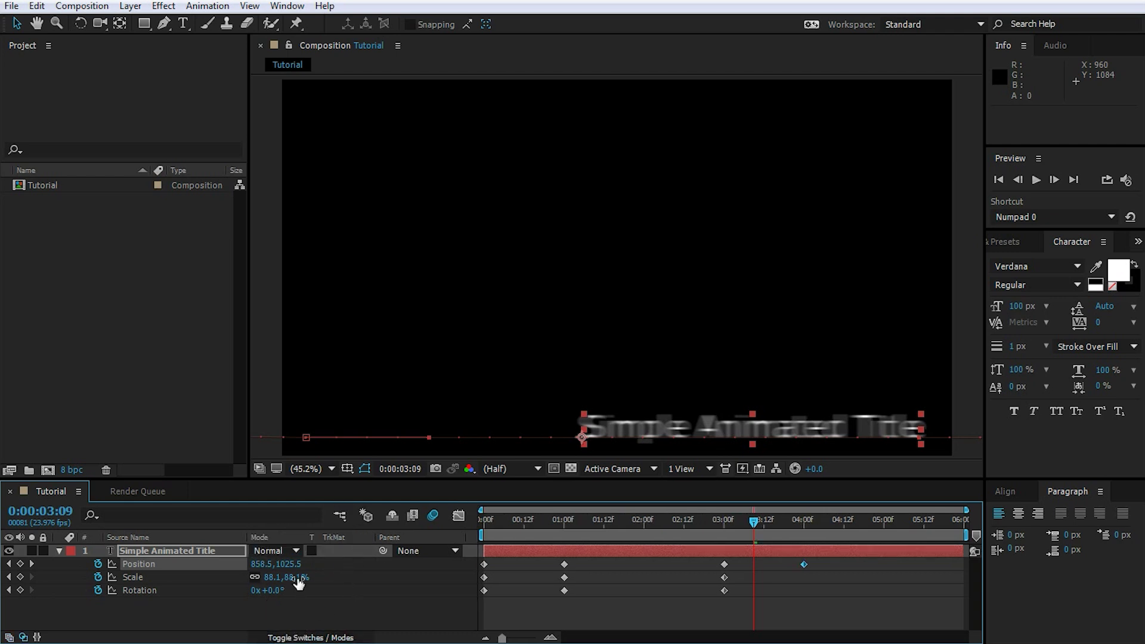
click(300, 638)
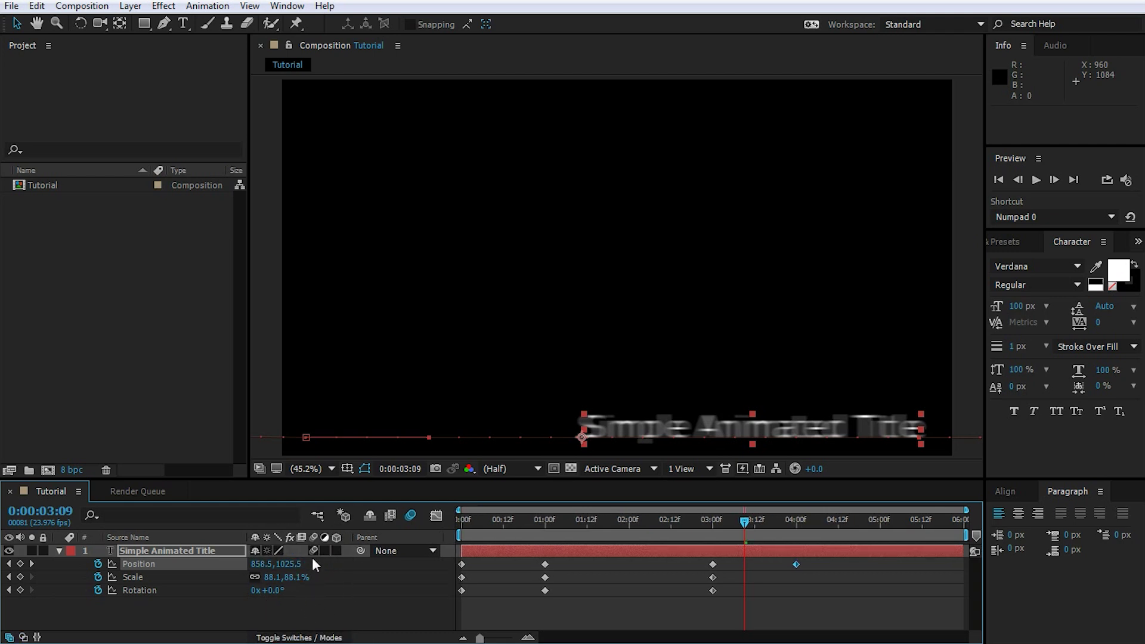
click(299, 638)
click(299, 638)
drag(746, 523, 461, 552)
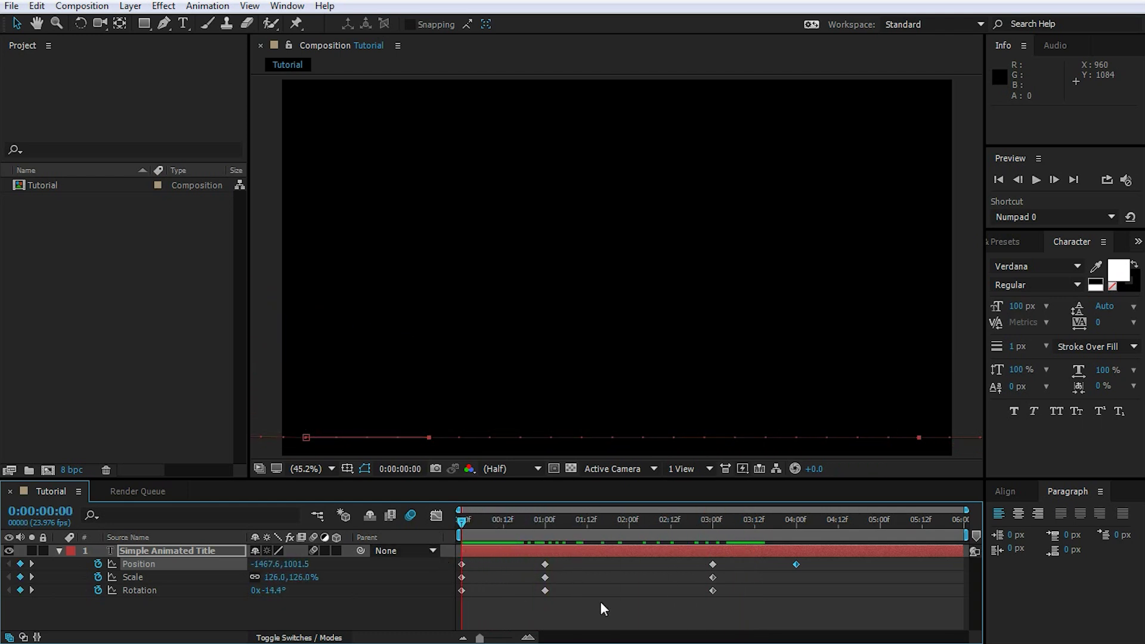
key(space)
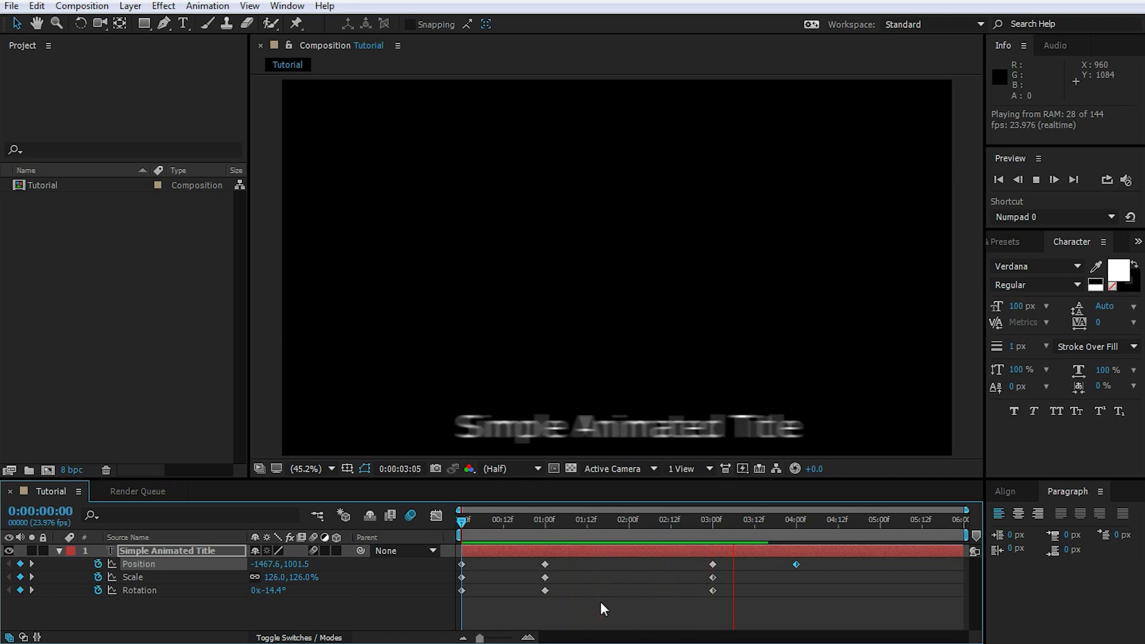
key(space)
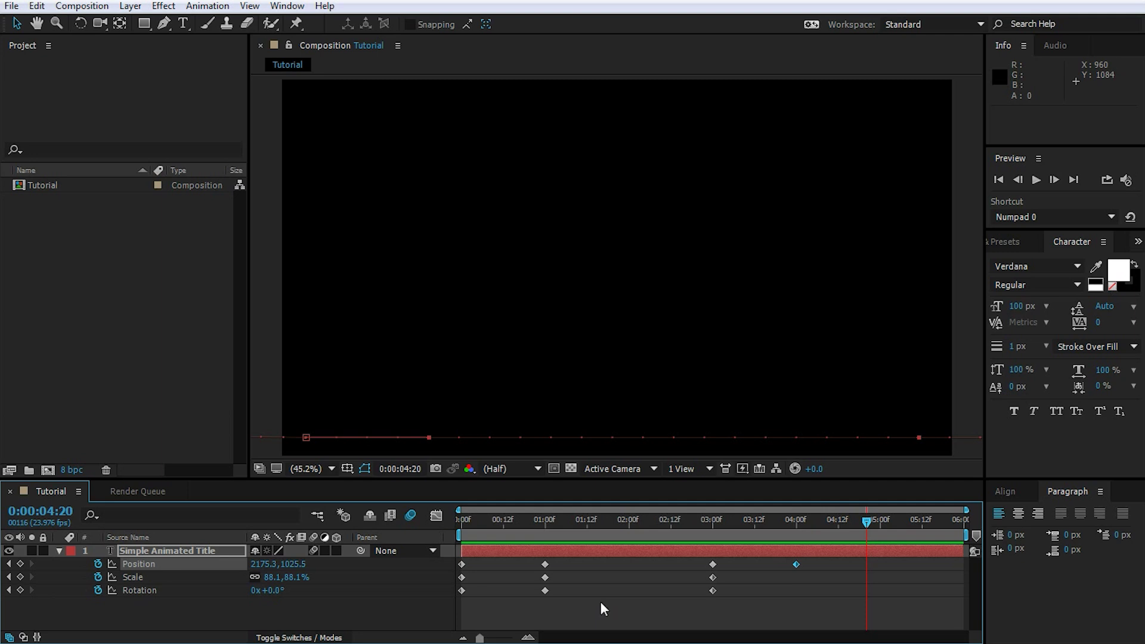
Delete the old title and type 'Fancy Animations' / 'With Presets' as a two-line text layer
click(187, 549)
key(Delete)
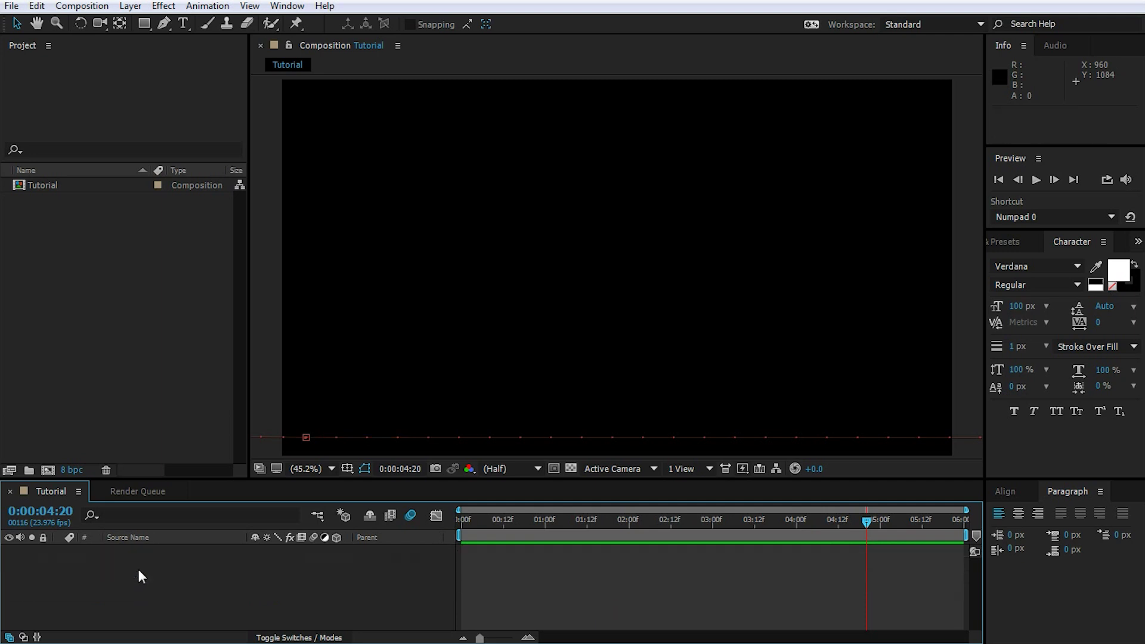
click(182, 22)
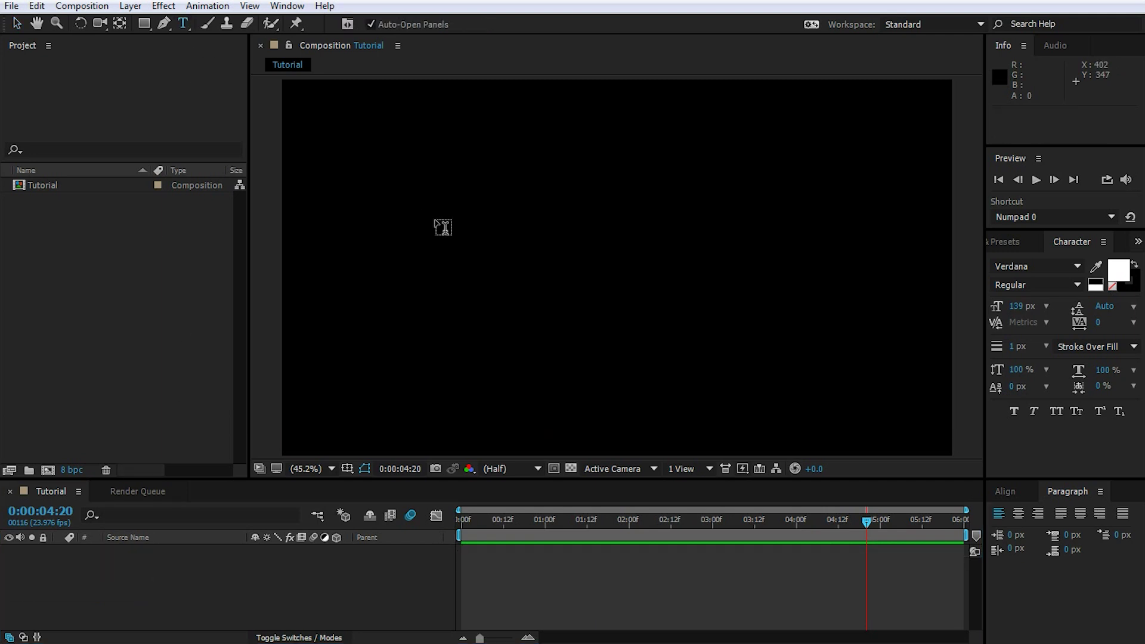
click(365, 231)
text(Fancy Animations)
key(Return)
text(With Presets)
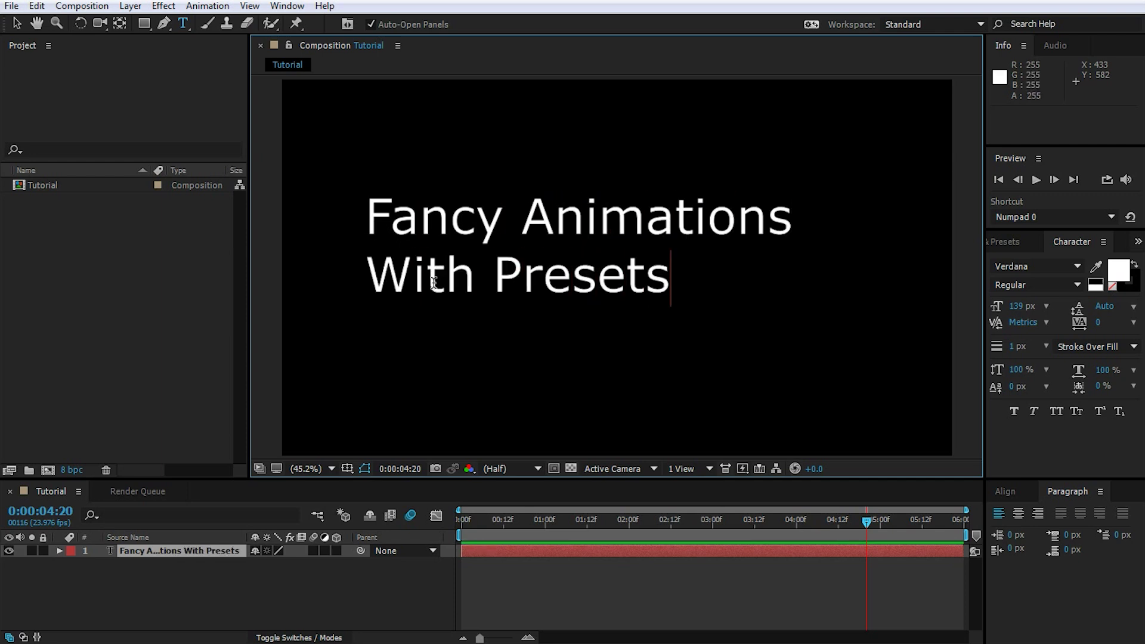
key(KP_Enter)
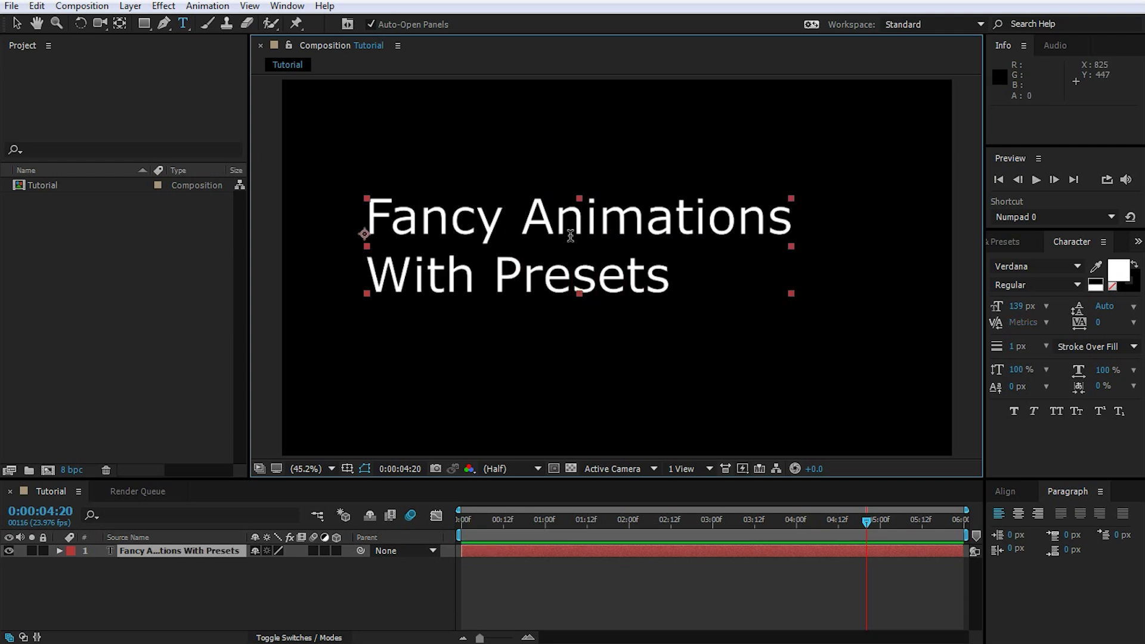
Centre-align both lines, move the title to frame centre, and set it in Snap ITC
click(1073, 486)
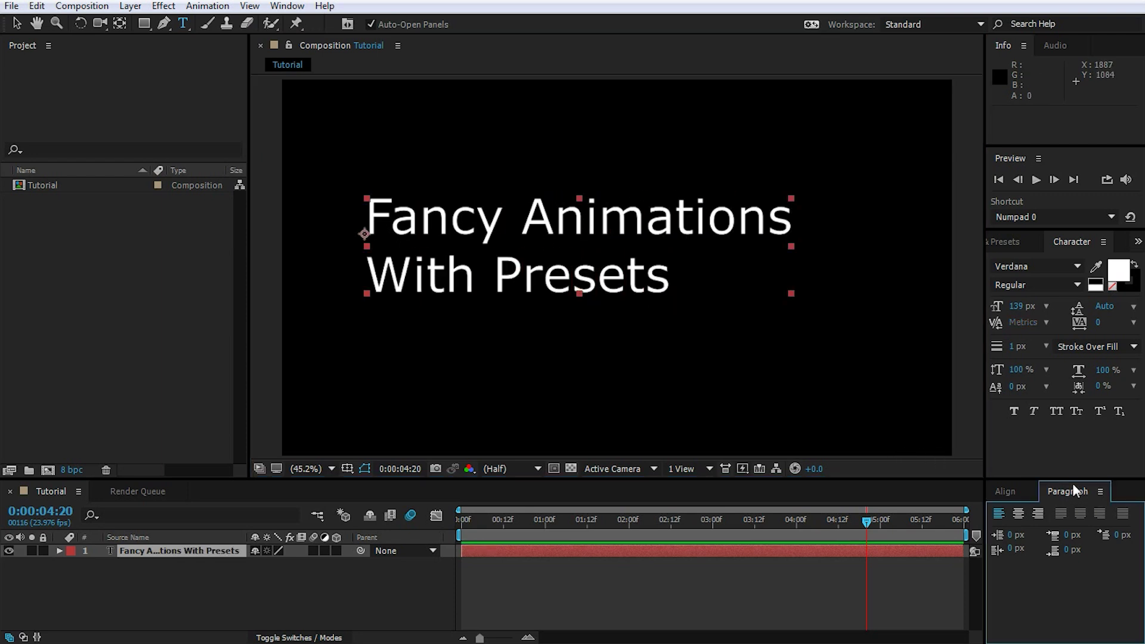
click(1019, 514)
click(17, 24)
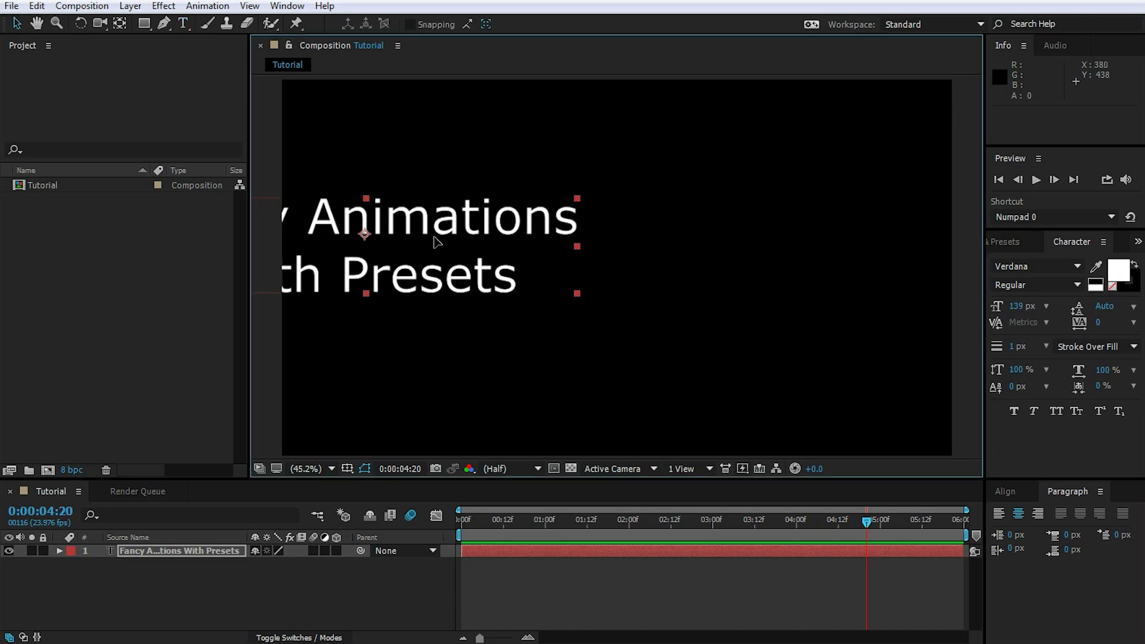
drag(416, 237, 663, 254)
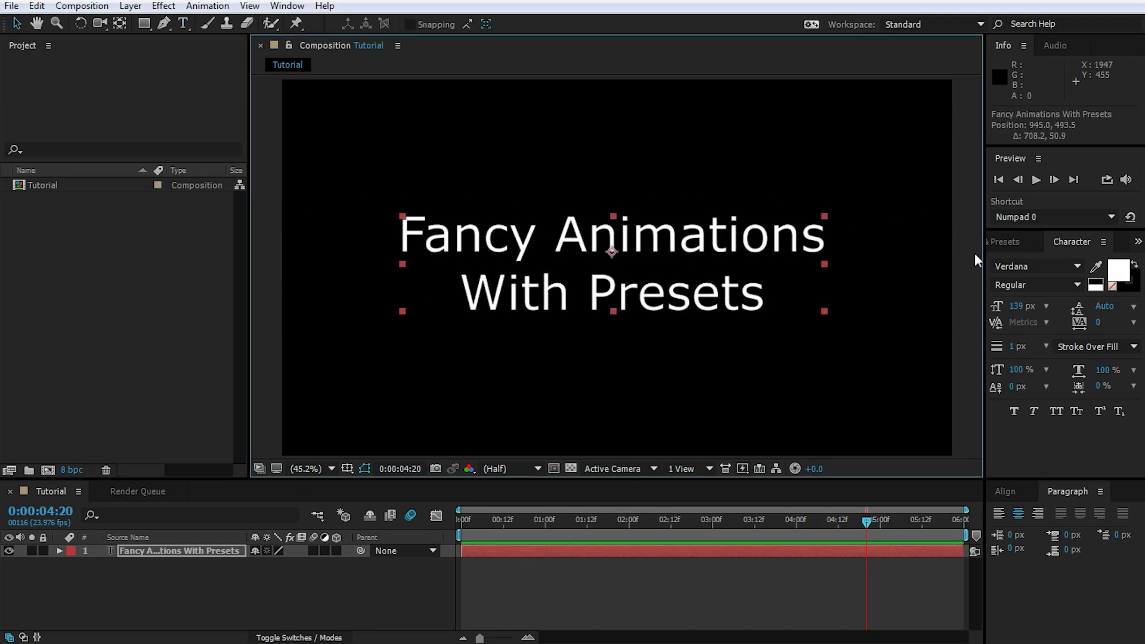
click(1075, 267)
scroll(1049, 367, up, 10)
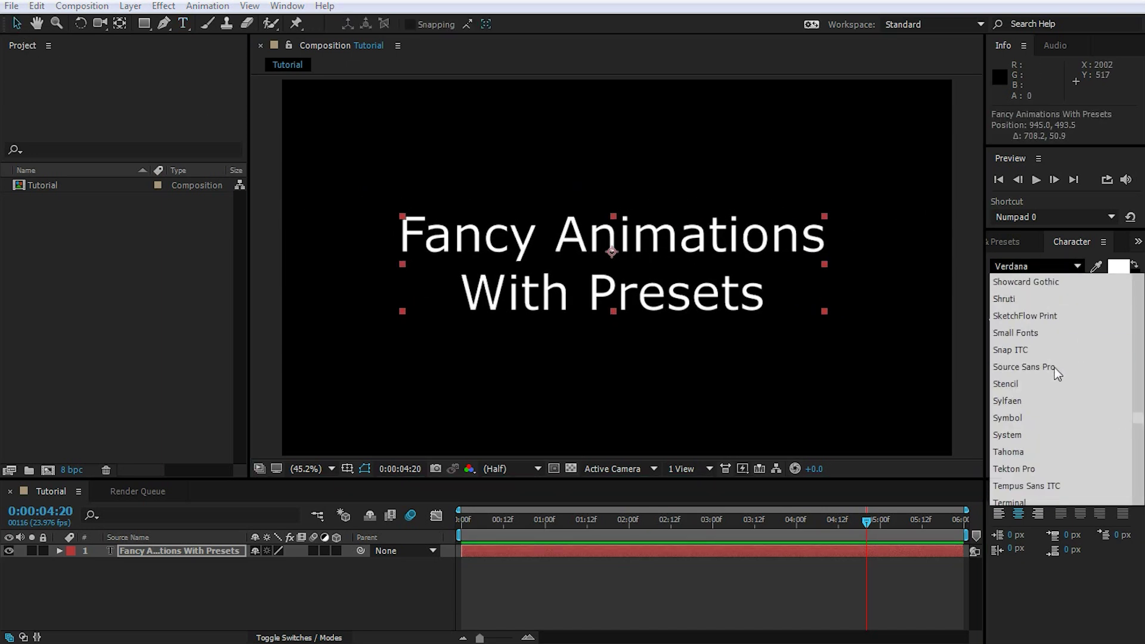
click(1047, 350)
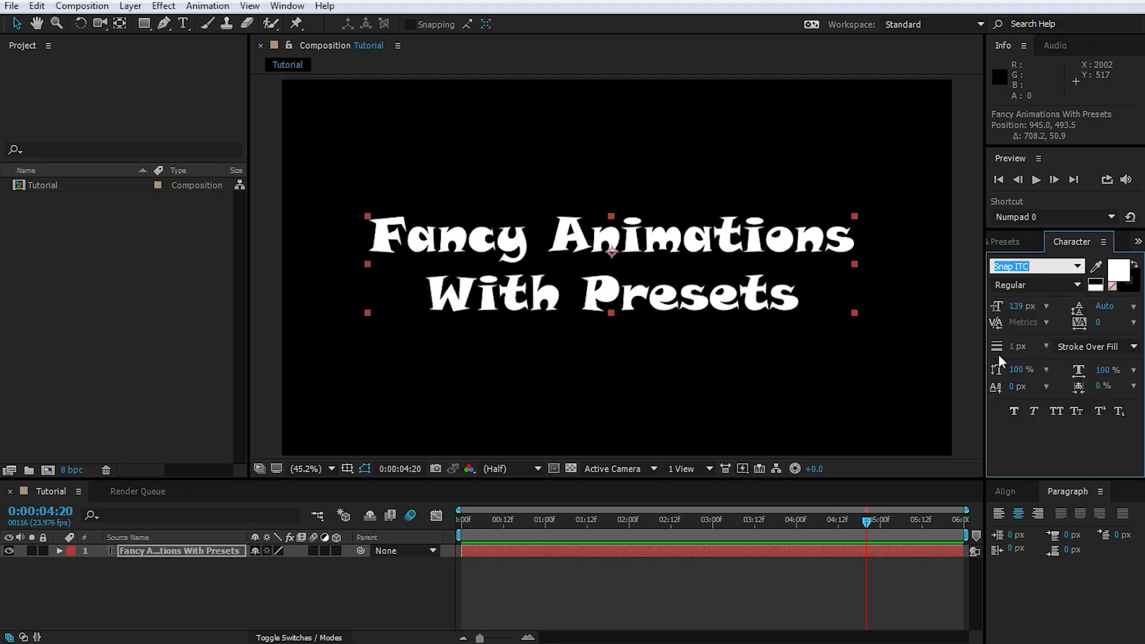
drag(822, 240, 821, 241)
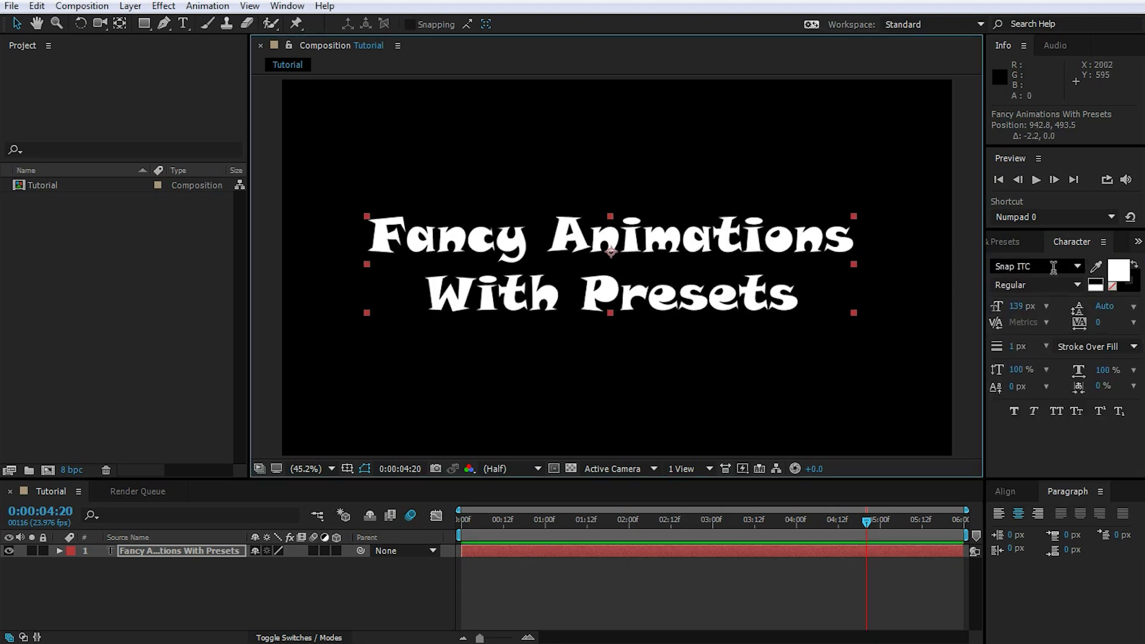
Colour the title red (FF2A2A) and return the time to the start
click(1119, 269)
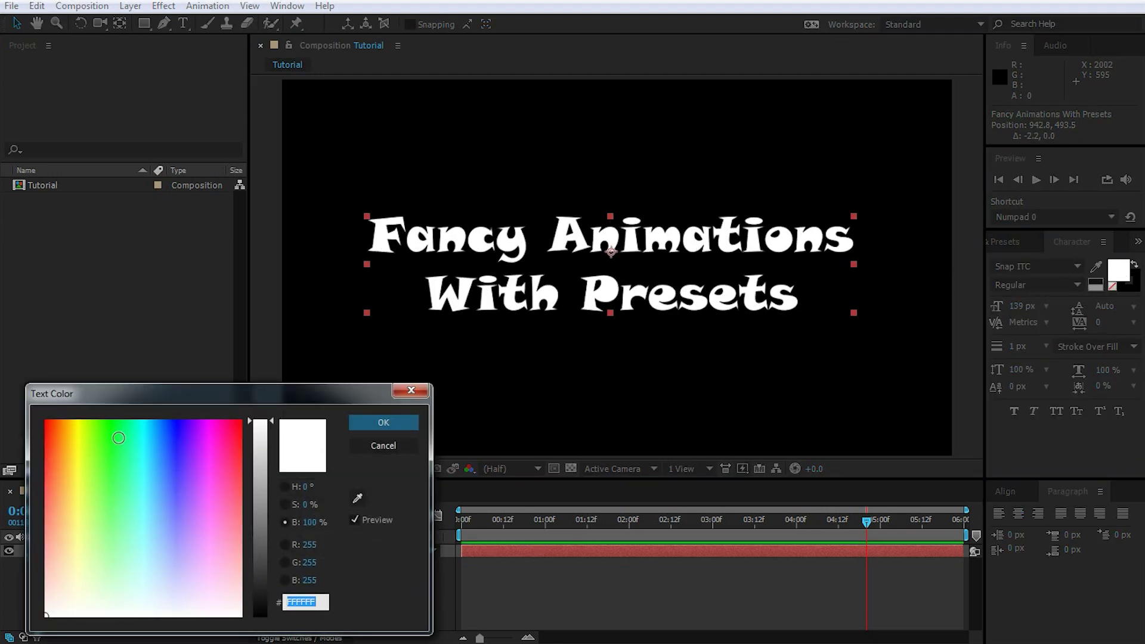
drag(179, 394, 187, 363)
drag(127, 407, 36, 421)
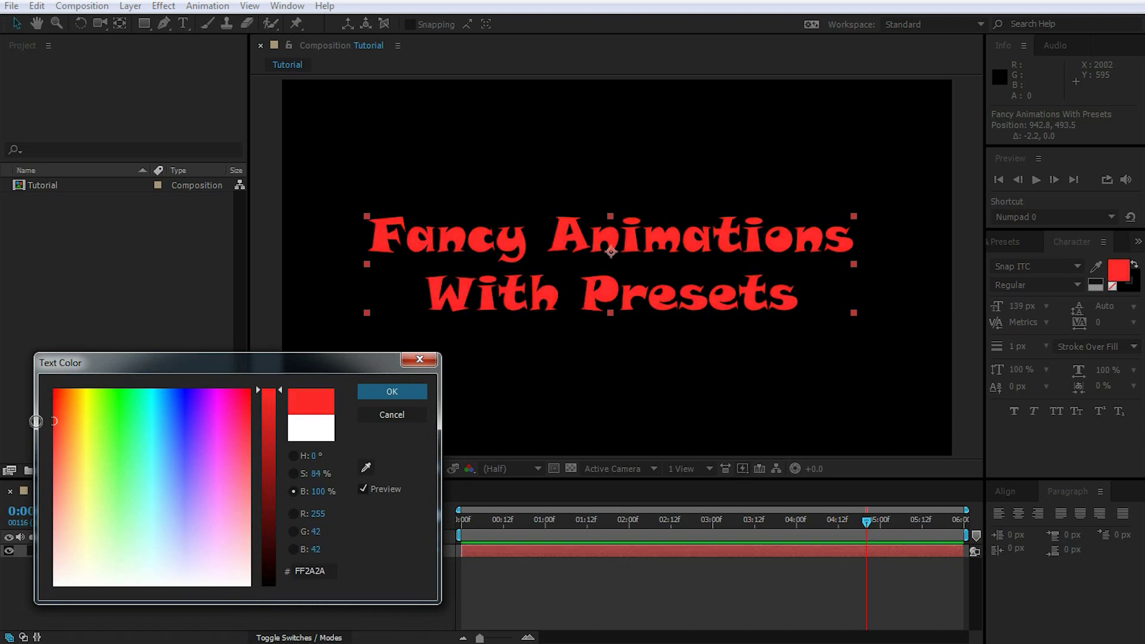
click(392, 391)
click(740, 582)
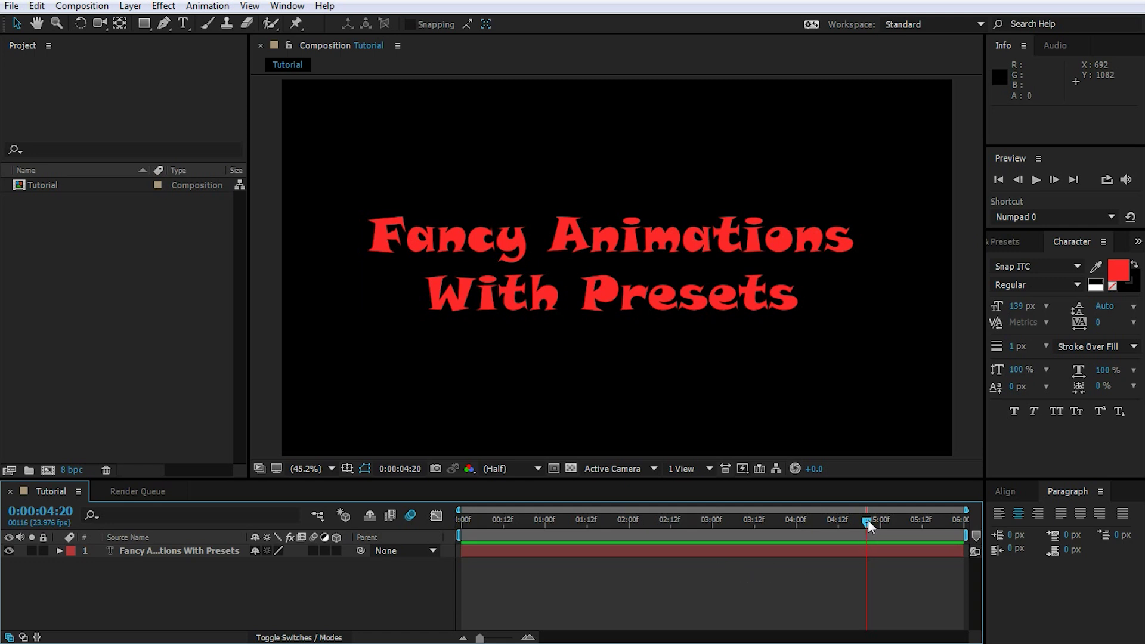
drag(868, 520, 471, 538)
Browse Animation Presets > Text > Mechanical in Effects & Presets, trying the Kinematic preset
click(434, 545)
click(774, 572)
click(1014, 242)
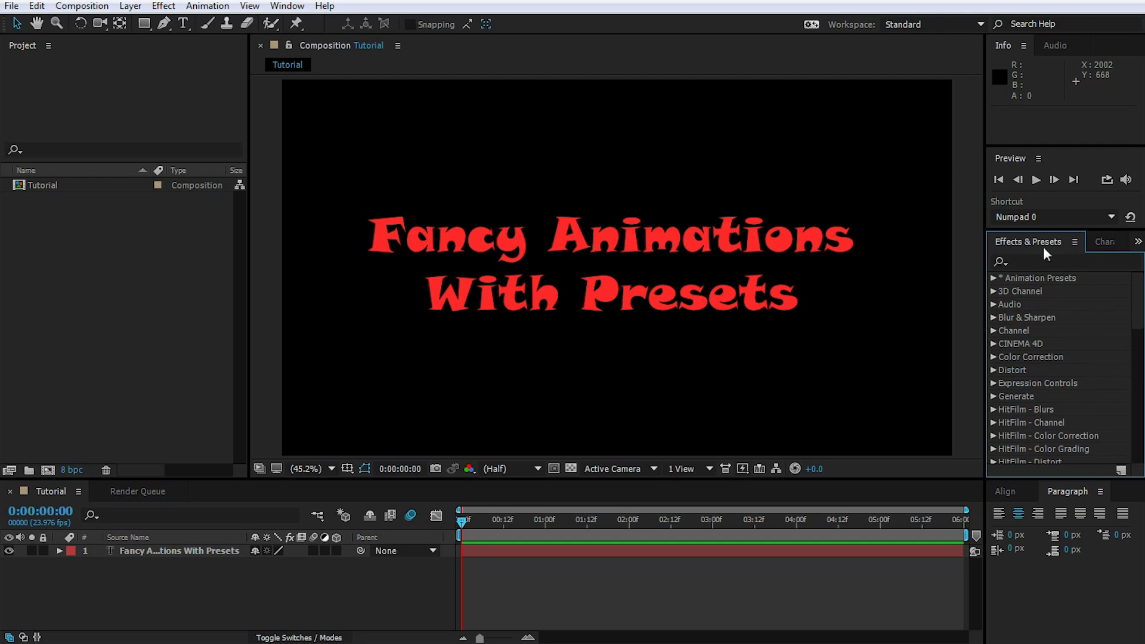
click(993, 278)
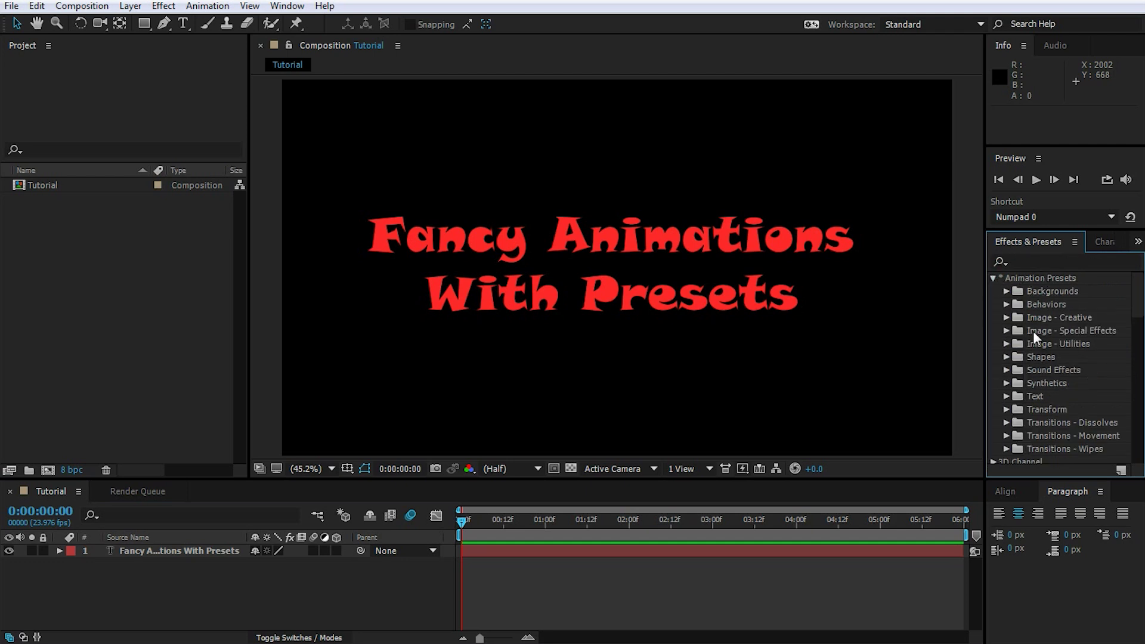
click(1007, 397)
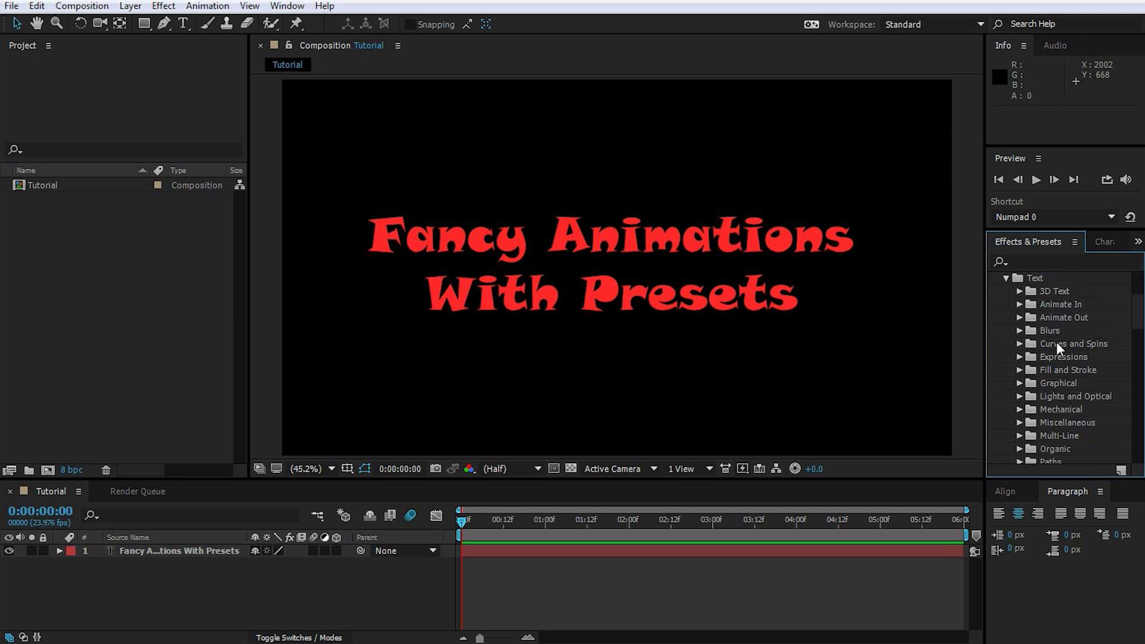
scroll(1137, 327, down, 2)
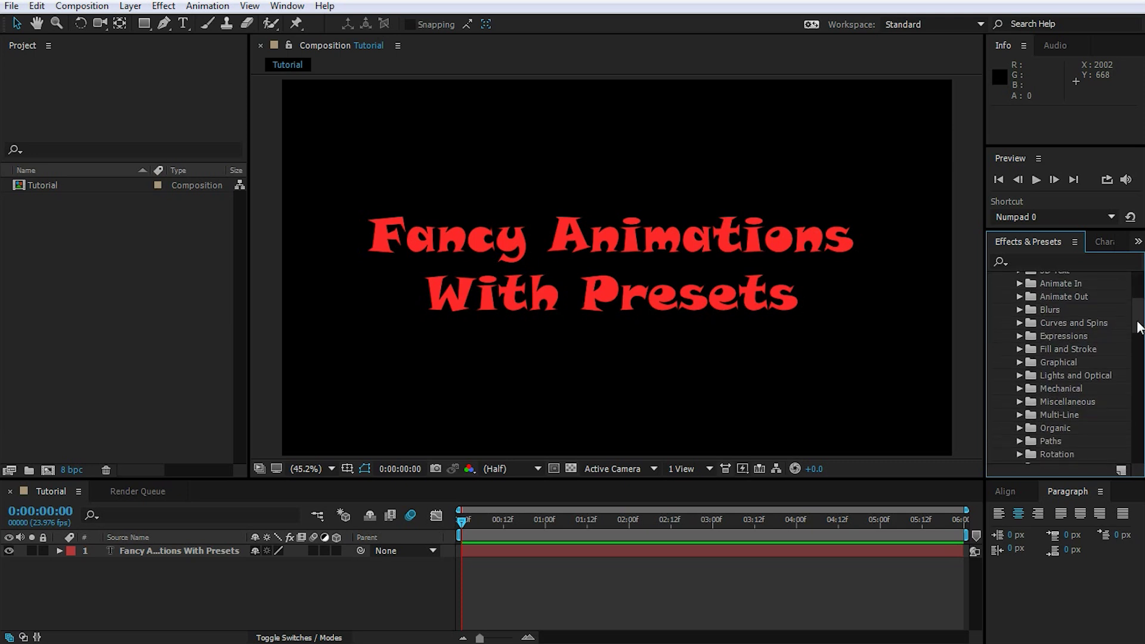
scroll(1138, 327, down, 5)
scroll(1137, 325, up, 5)
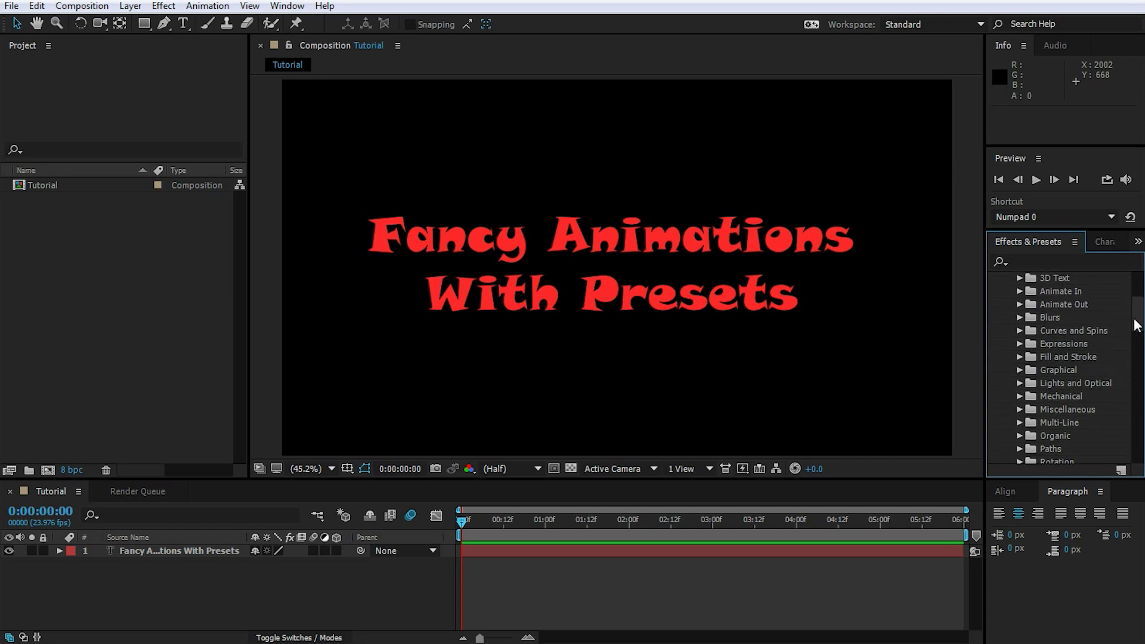
scroll(1137, 325, up, 1)
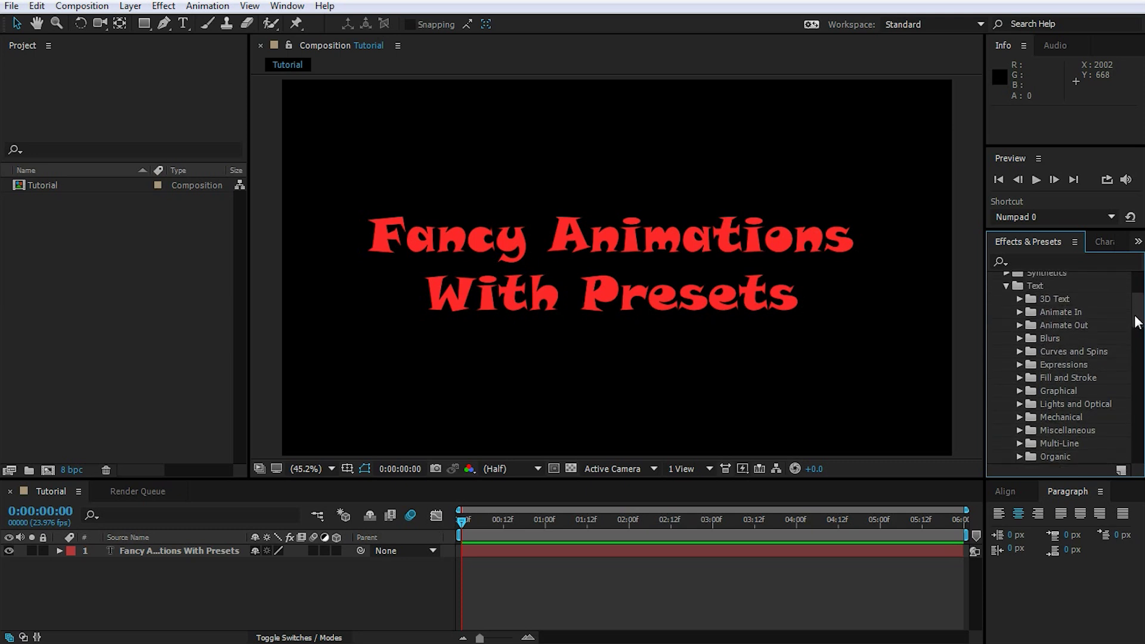
click(1018, 416)
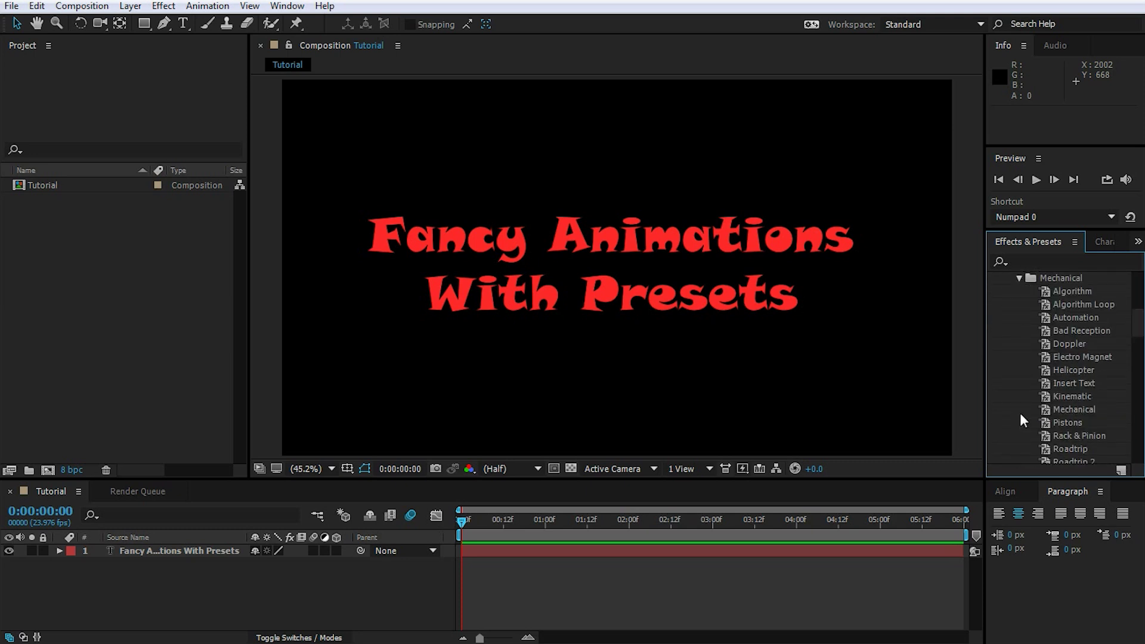
click(1066, 397)
double_click(1066, 396)
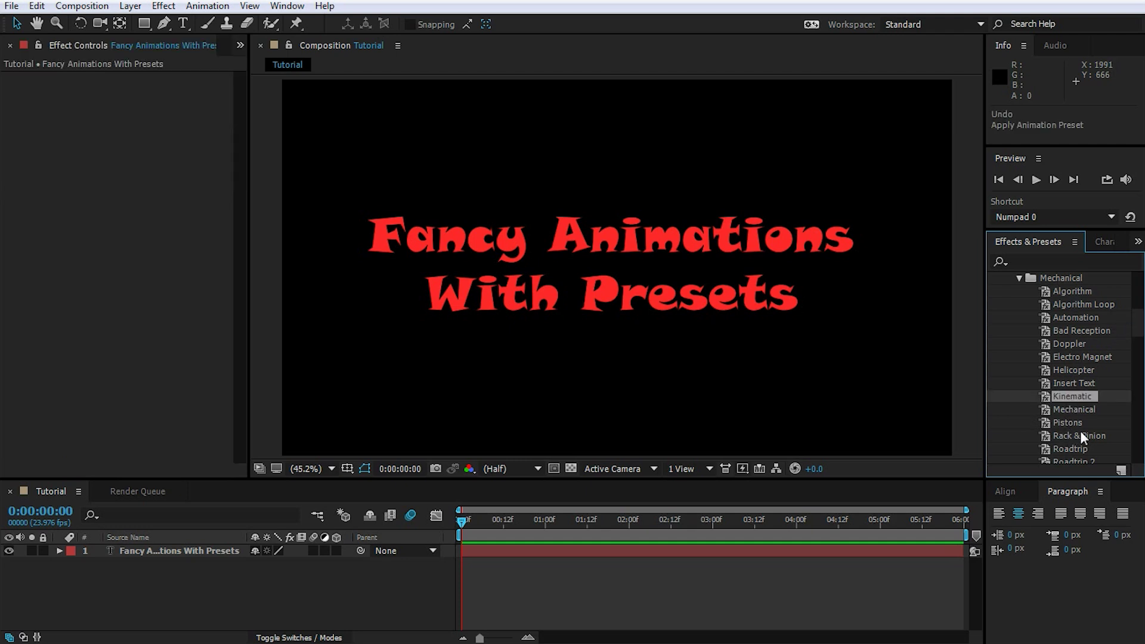
Drag Rack & Pinion onto the title layer and preview the spinning letters
click(1070, 435)
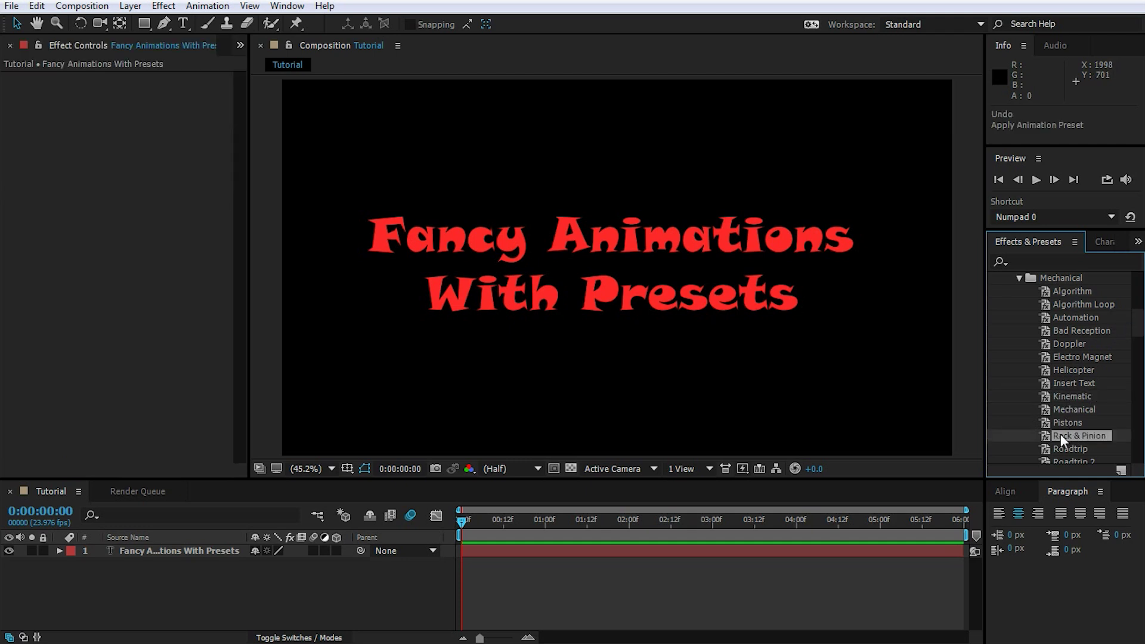
drag(1060, 434, 188, 549)
click(252, 596)
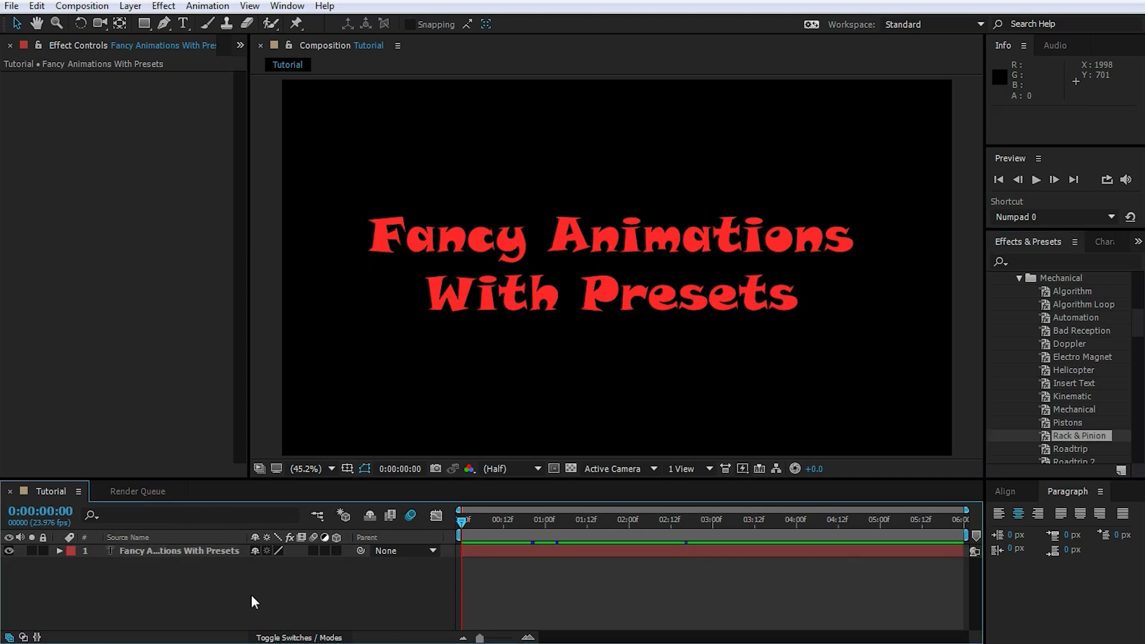
key(space)
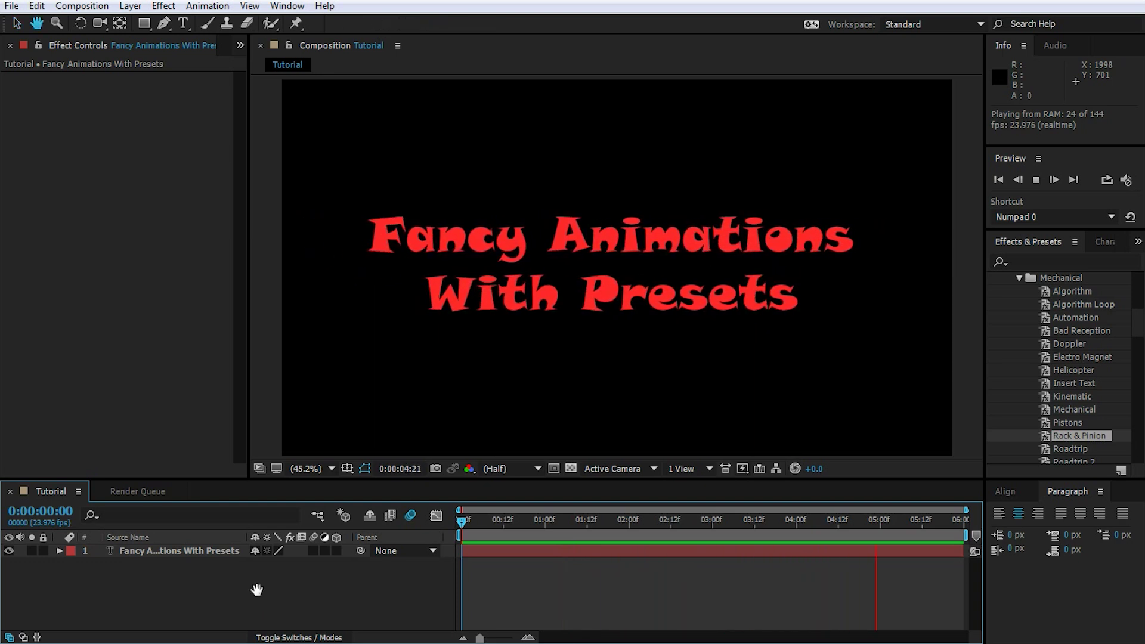
key(space)
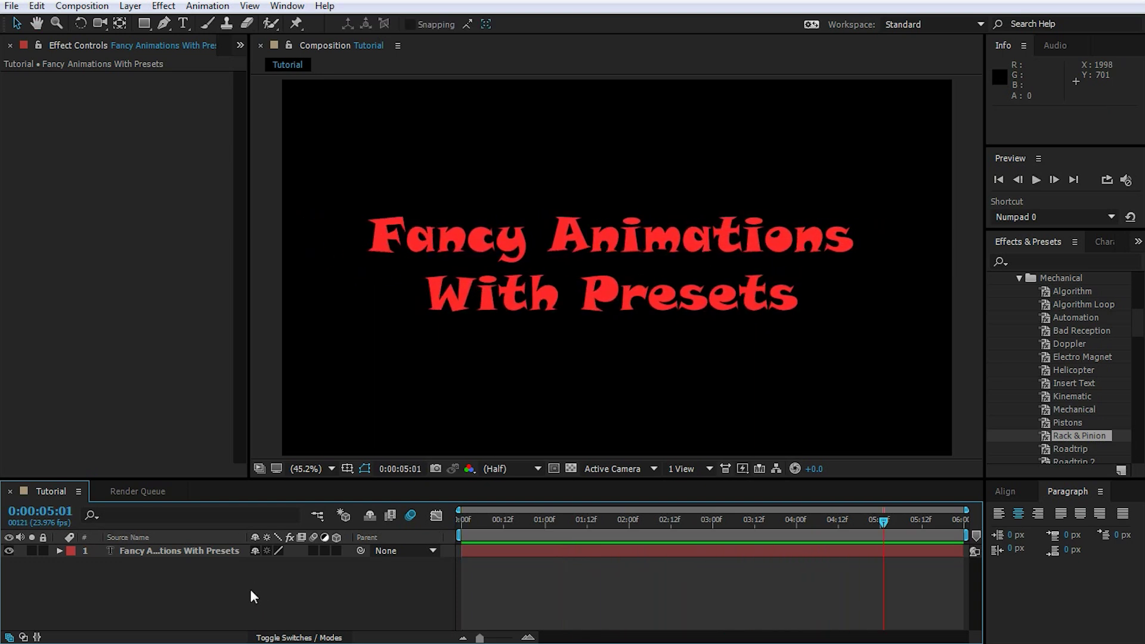
drag(779, 514, 456, 545)
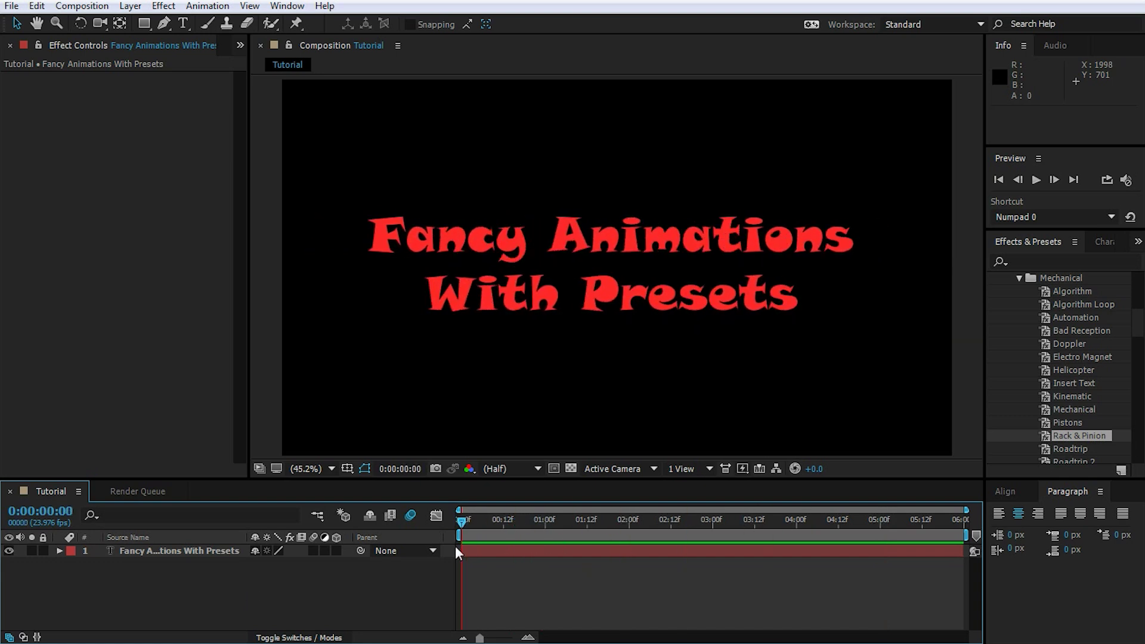
Twirl open the title's Text > Animator - Rotation/Tracking properties and enlarge the timeline
click(165, 560)
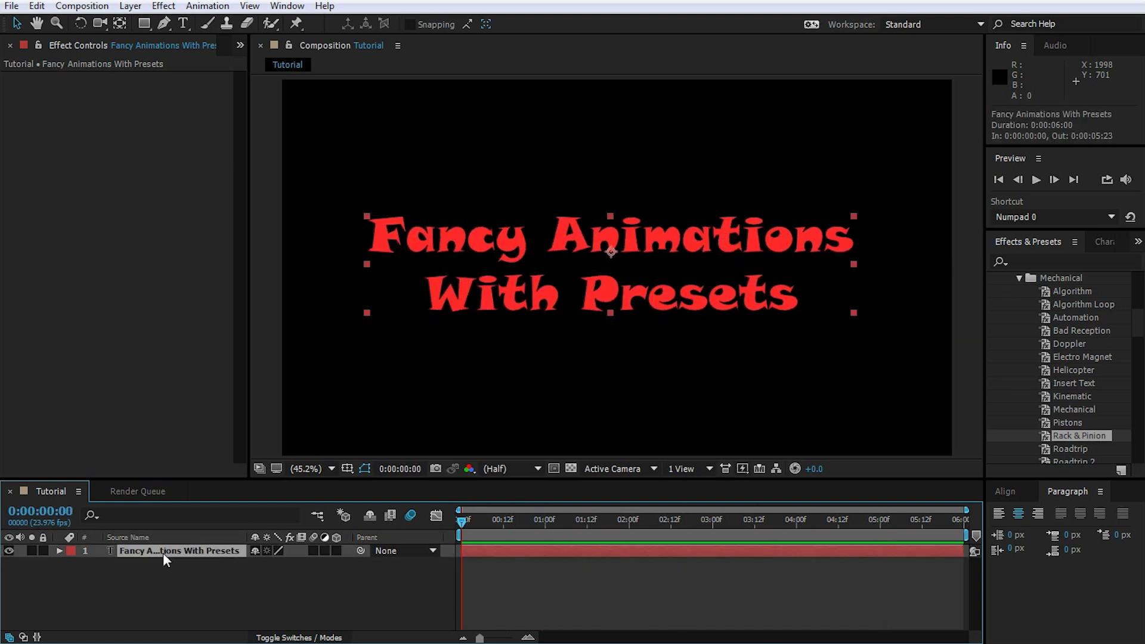
click(59, 550)
click(72, 563)
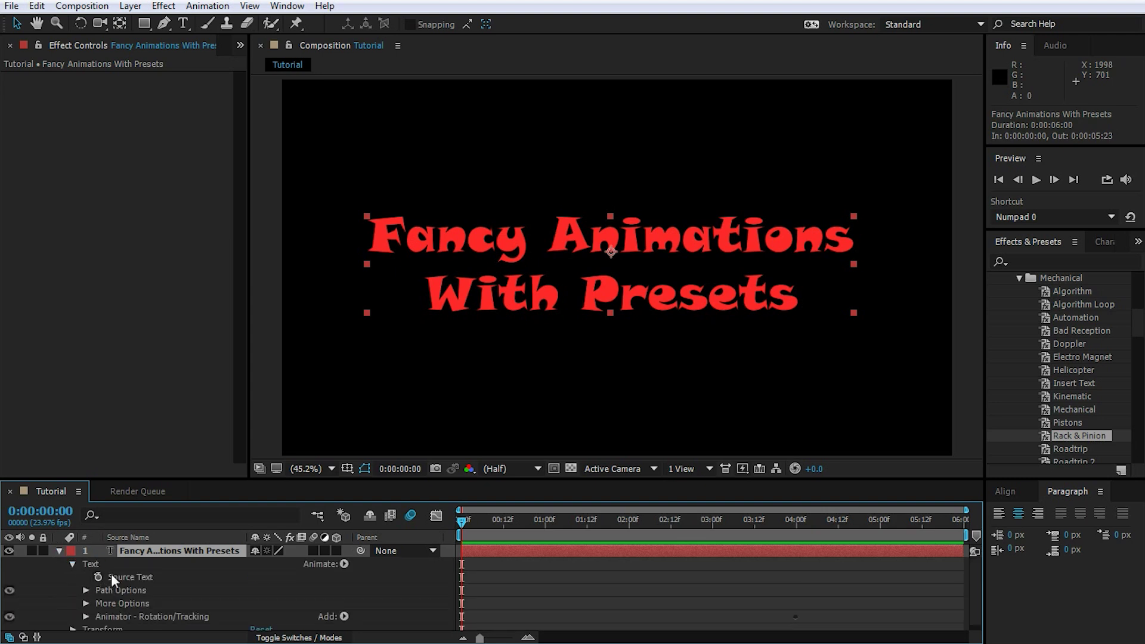
scroll(134, 566, down, 1)
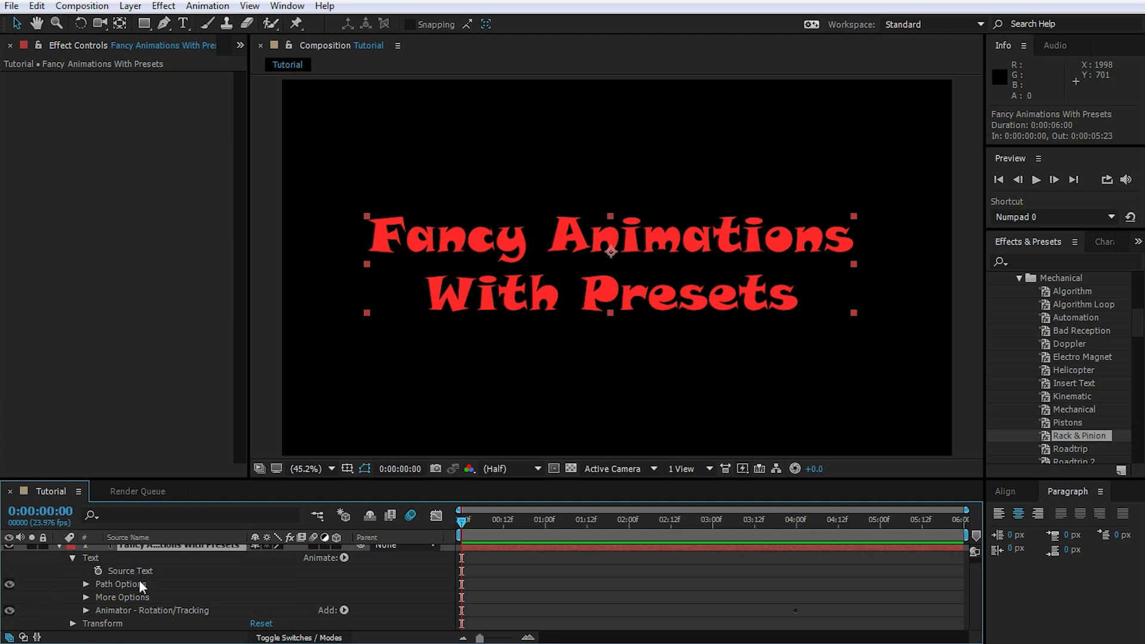
click(127, 608)
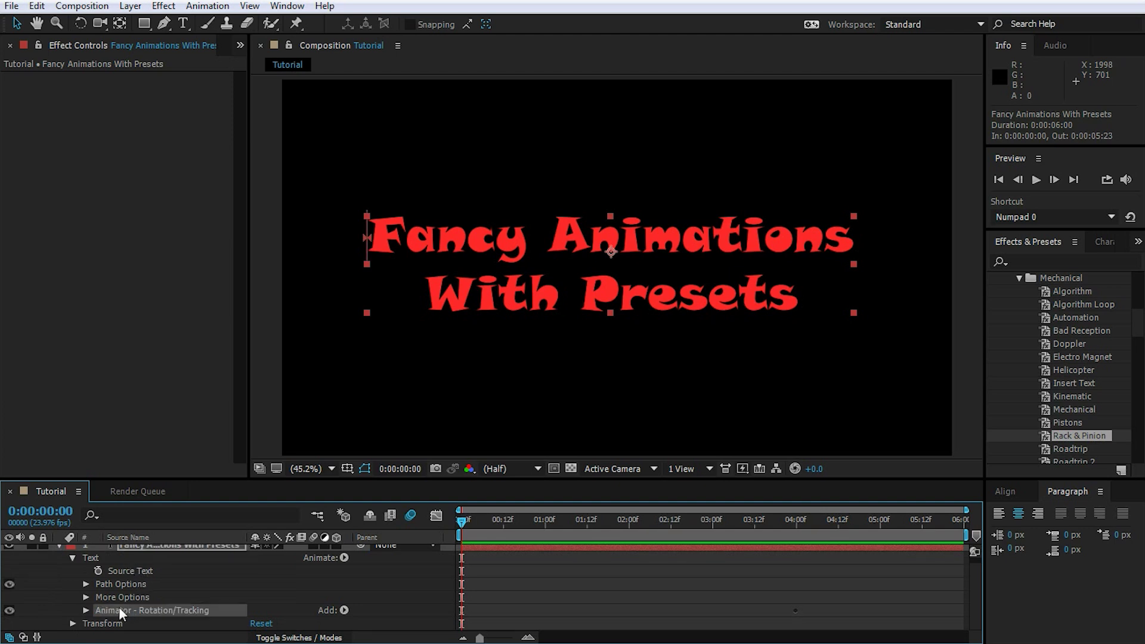
click(86, 610)
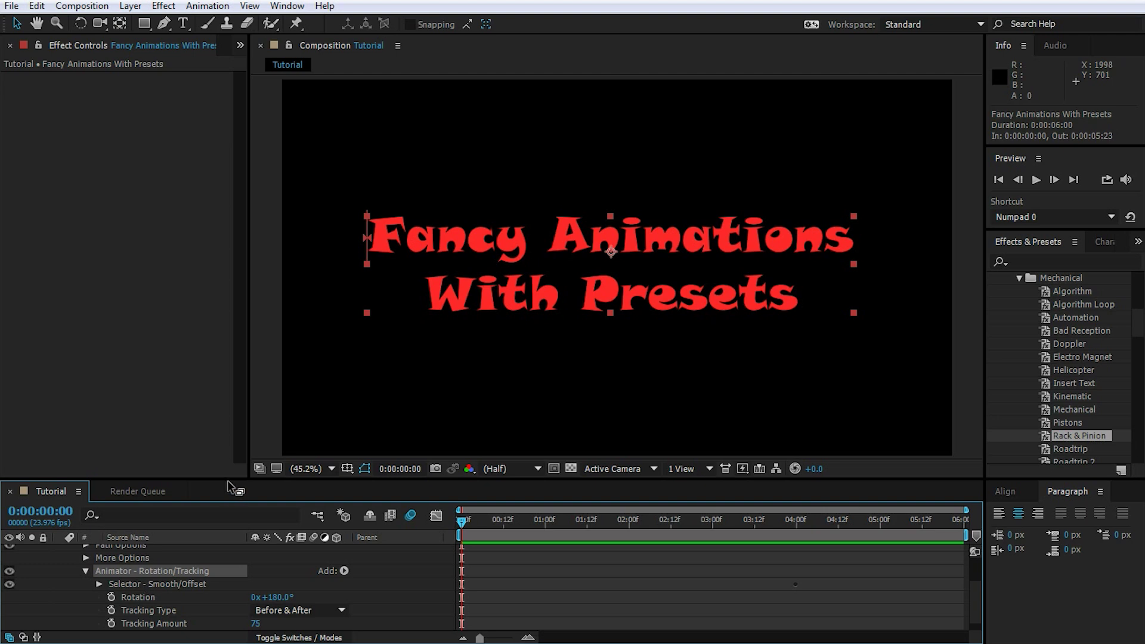
drag(228, 481, 232, 454)
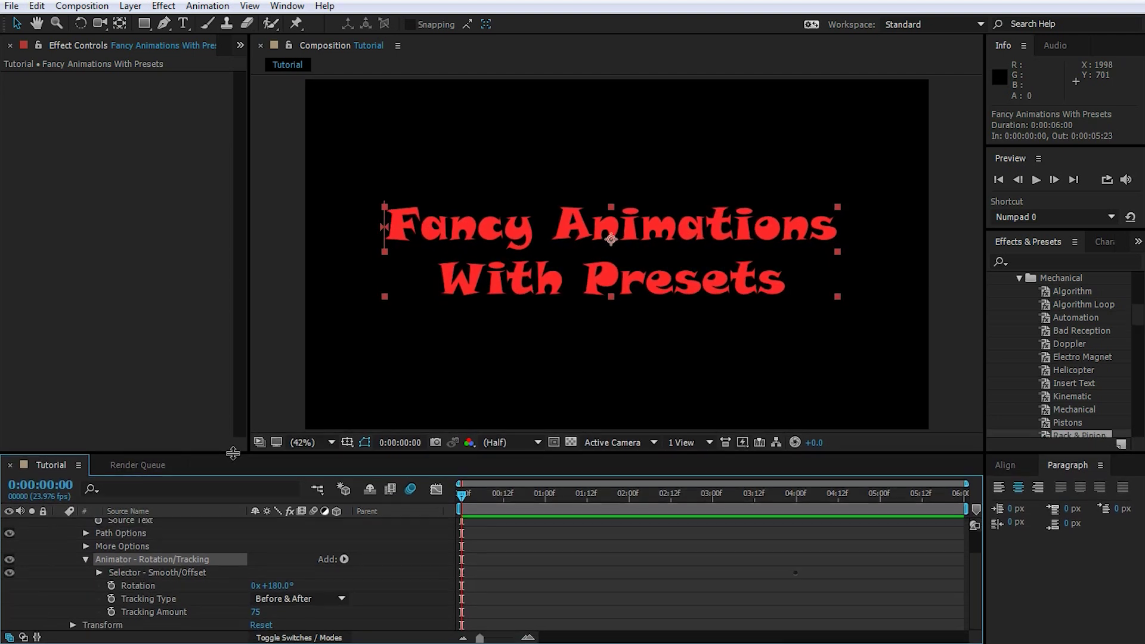
Inspect Rotation 0x+180°, Before & After tracking and amount 75, scrubbing to 0:00:01:09
click(119, 572)
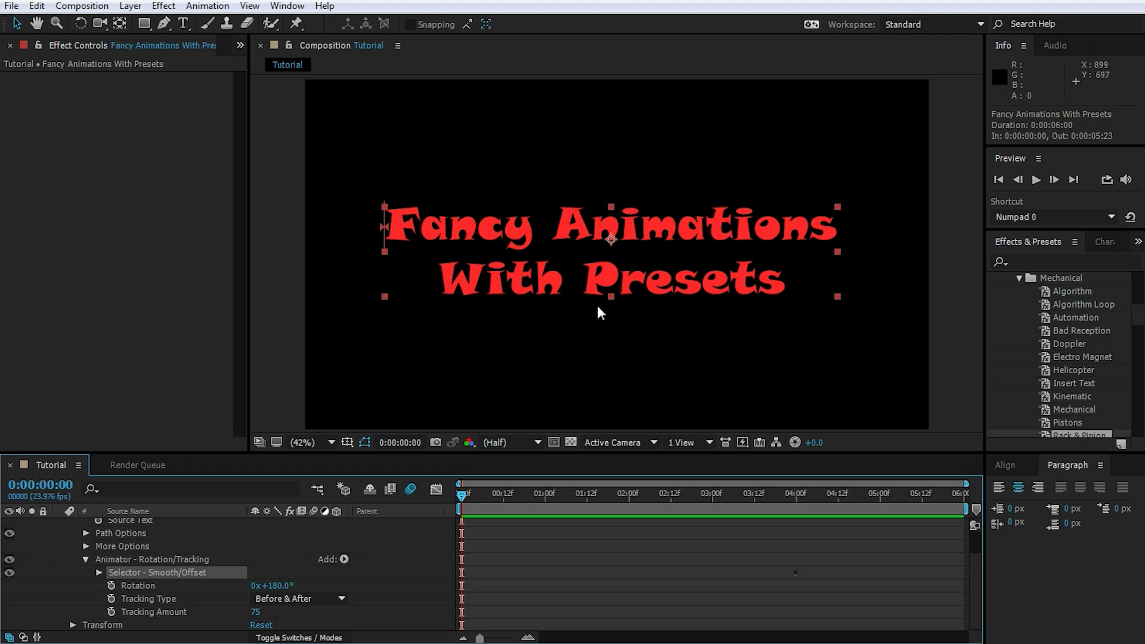
click(144, 610)
click(146, 600)
click(137, 587)
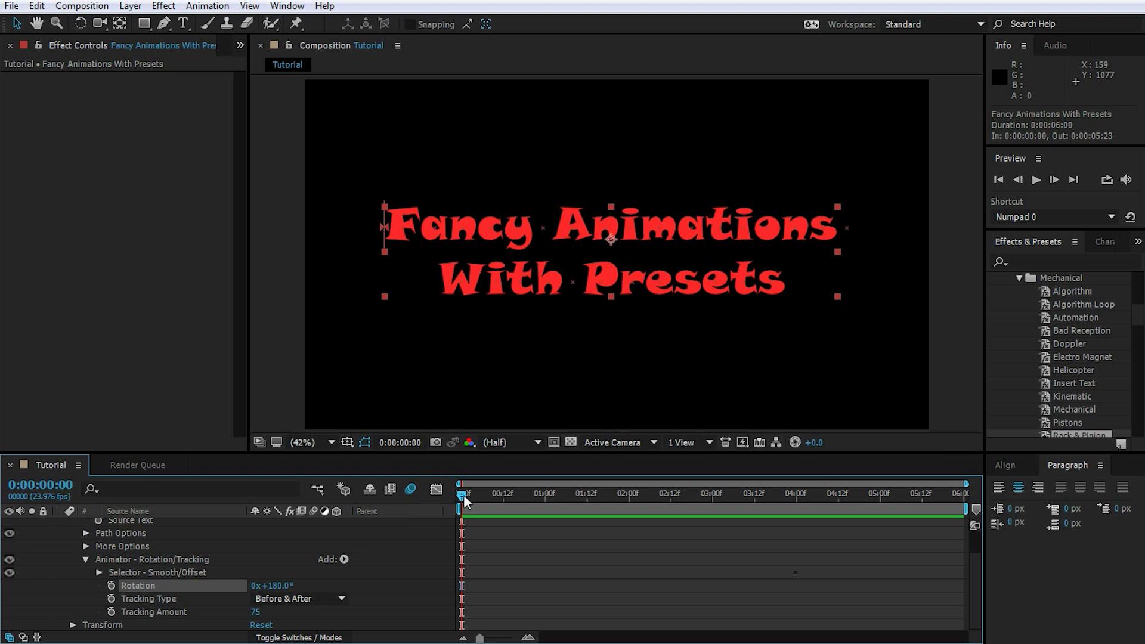
drag(464, 495, 577, 499)
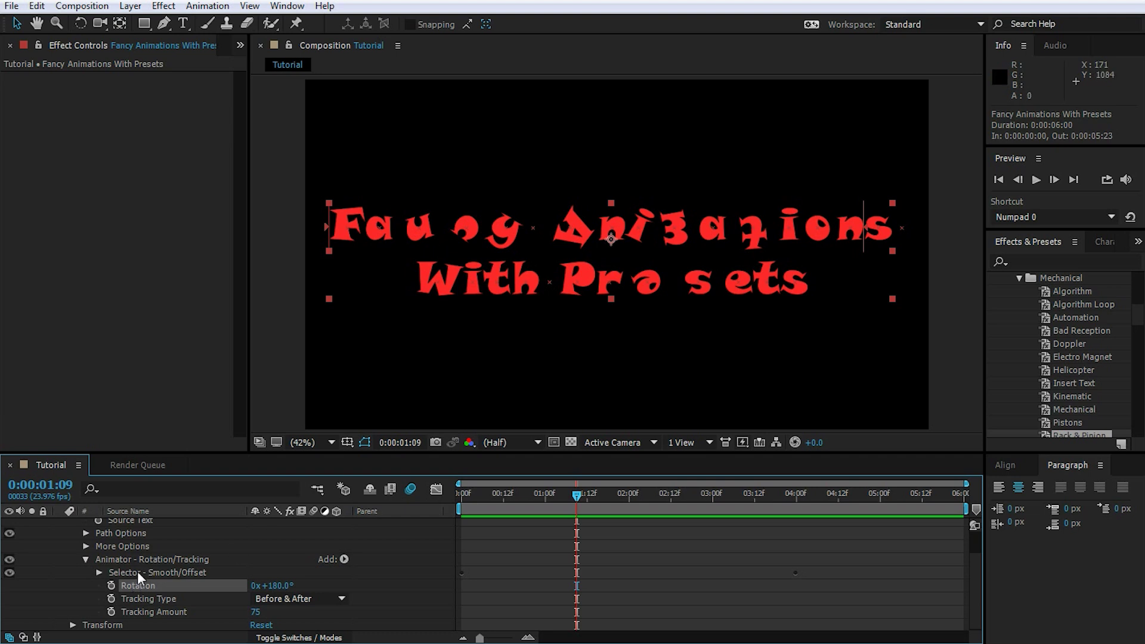
Inspect the Smooth/Offset selector's Start, End and Offset, then delete the Rotation/Tracking animator
click(98, 573)
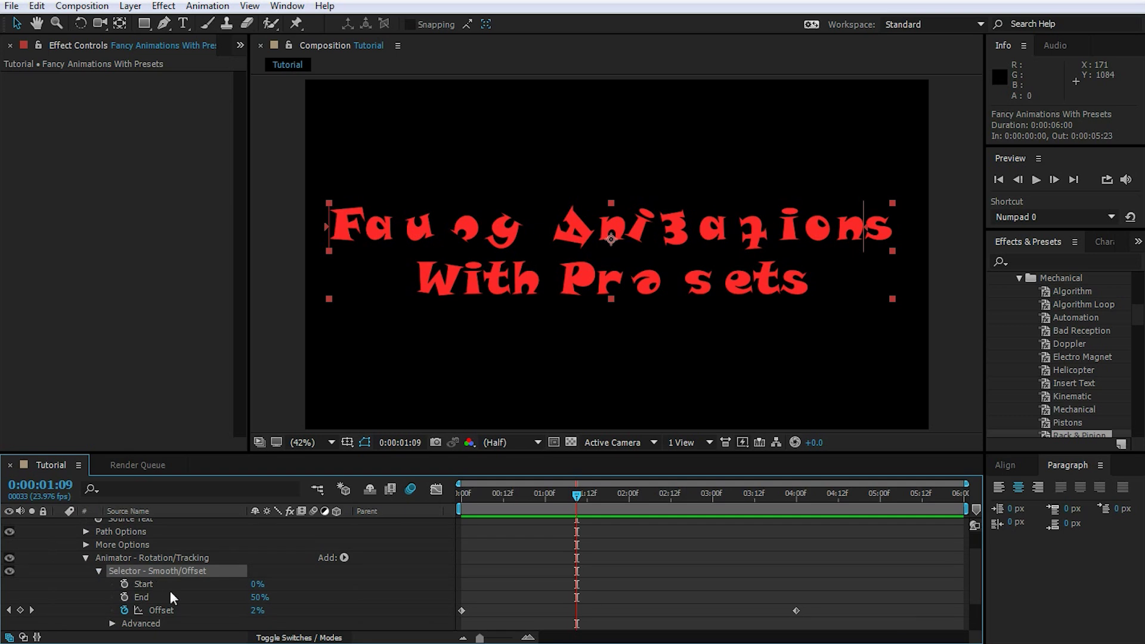
click(148, 584)
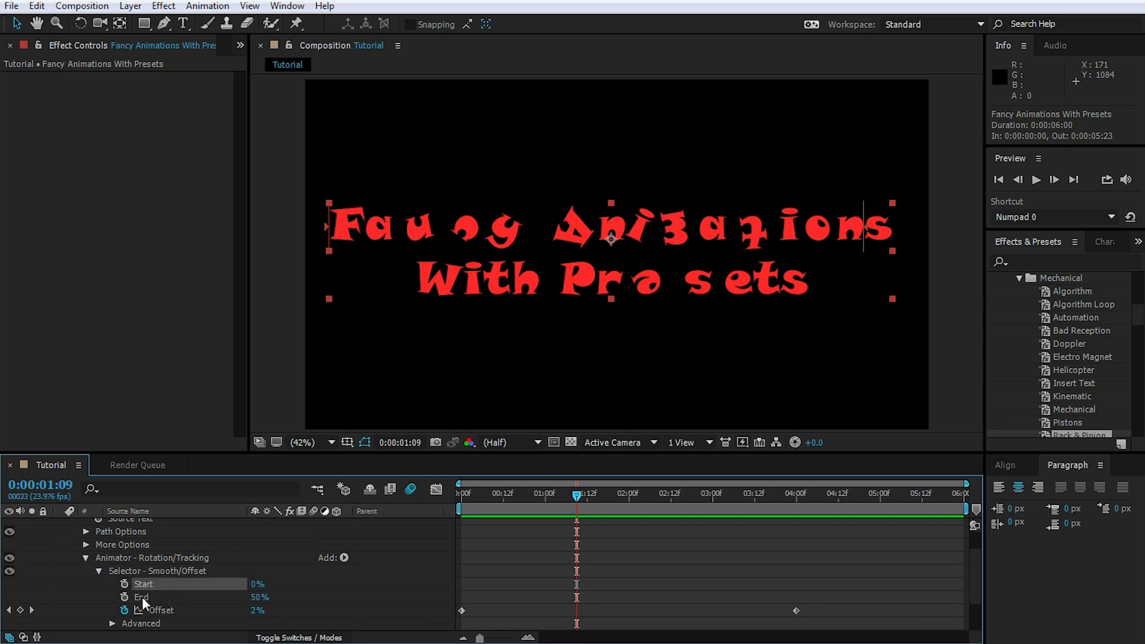
click(142, 596)
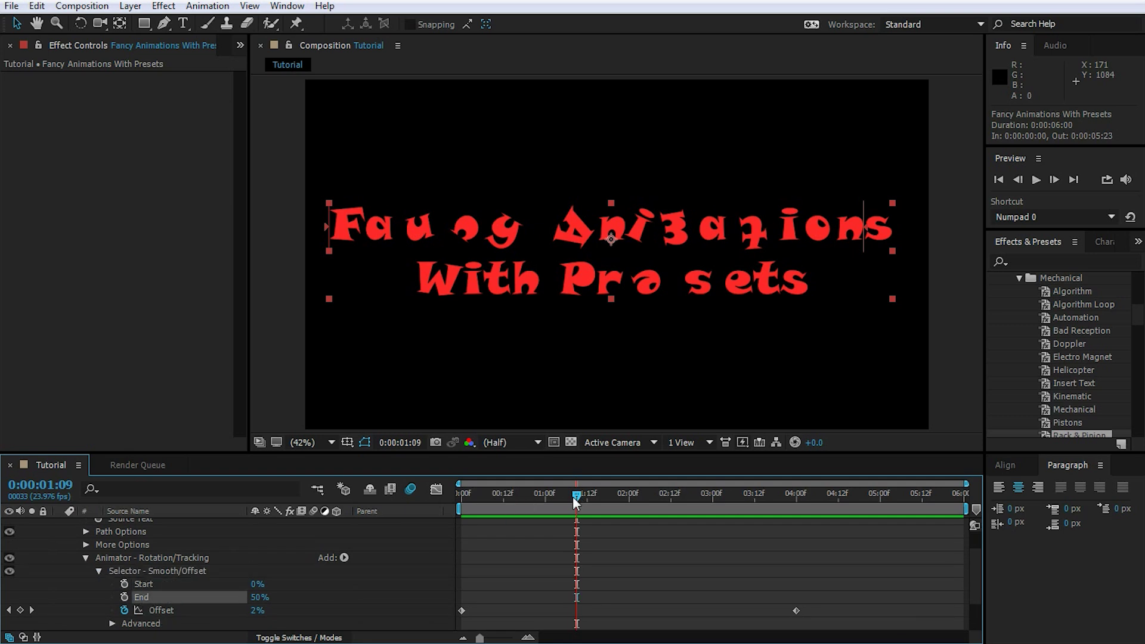
drag(574, 496, 446, 529)
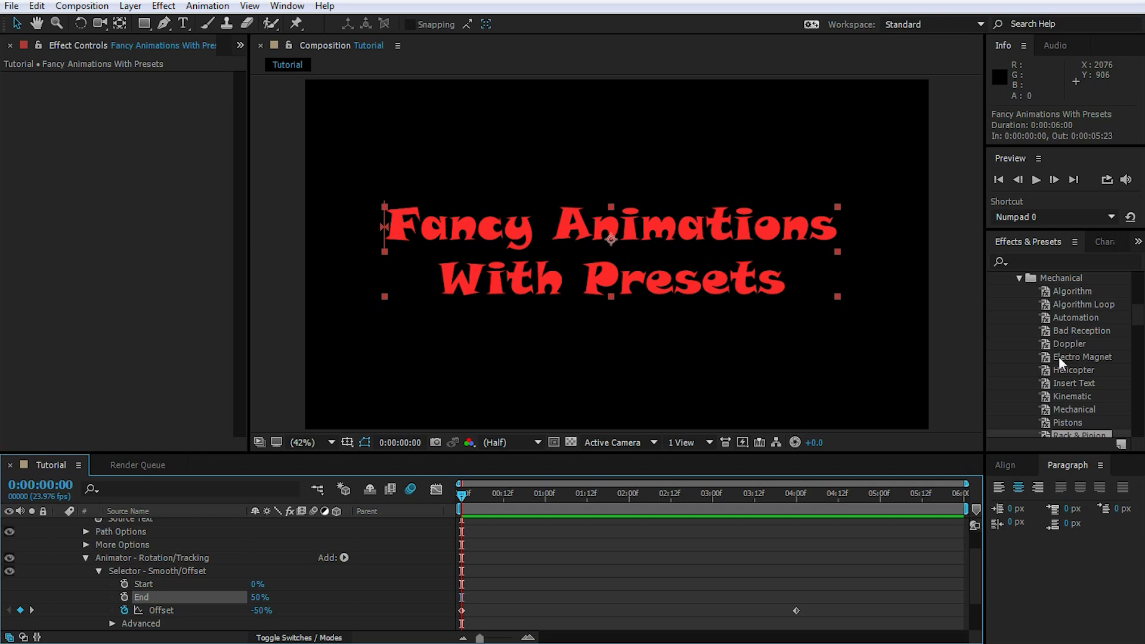
click(90, 561)
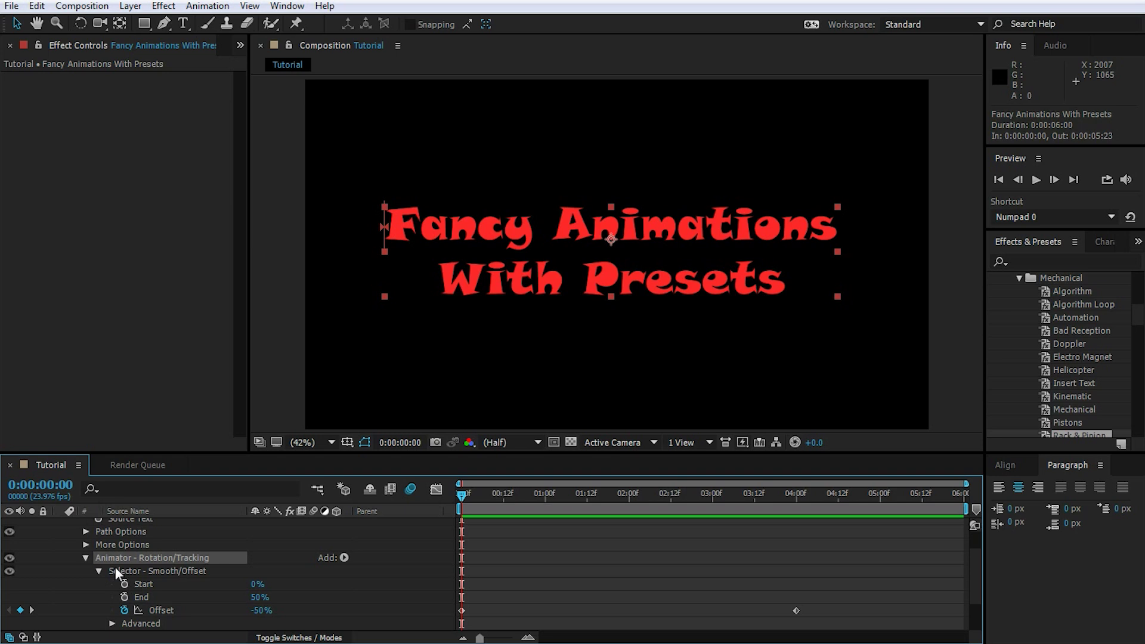
key(Delete)
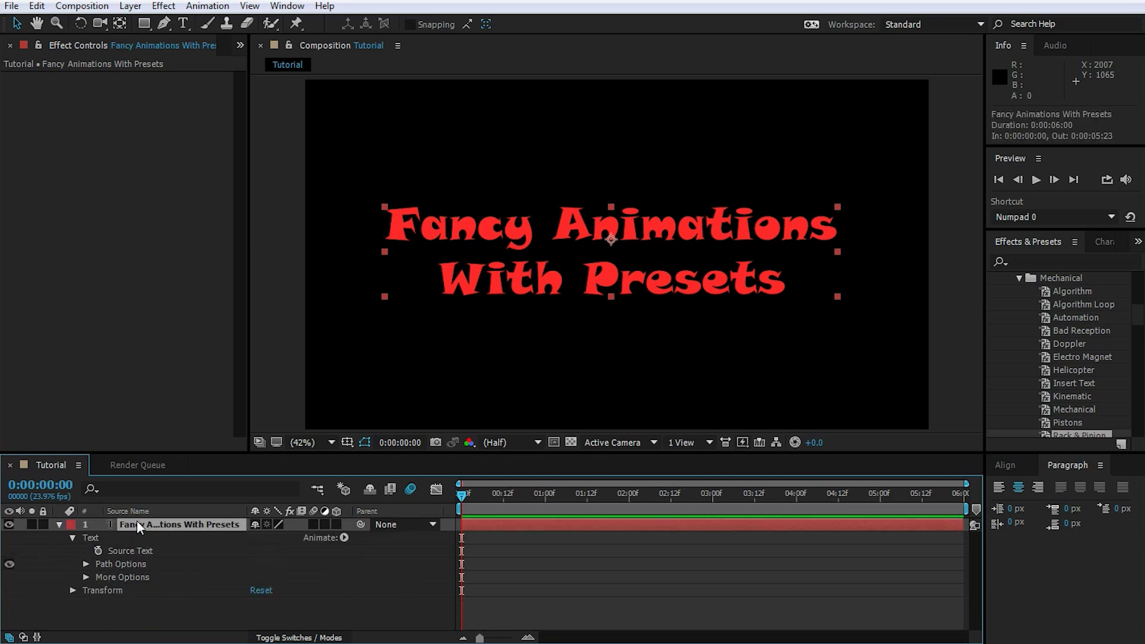
Rewind to the start and apply the Mechanical > Doppler preset to the title layer
click(653, 492)
drag(657, 494, 431, 509)
drag(1076, 342, 226, 525)
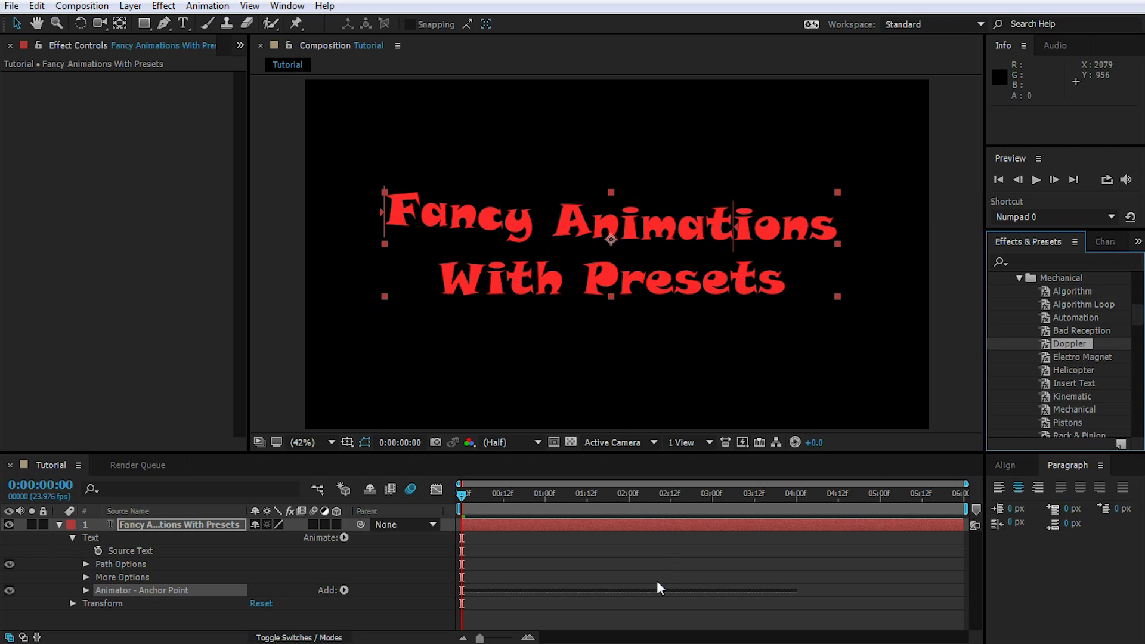
Preview the Doppler animation, return to frame 0, and expand the Anchor Point animator
key(space)
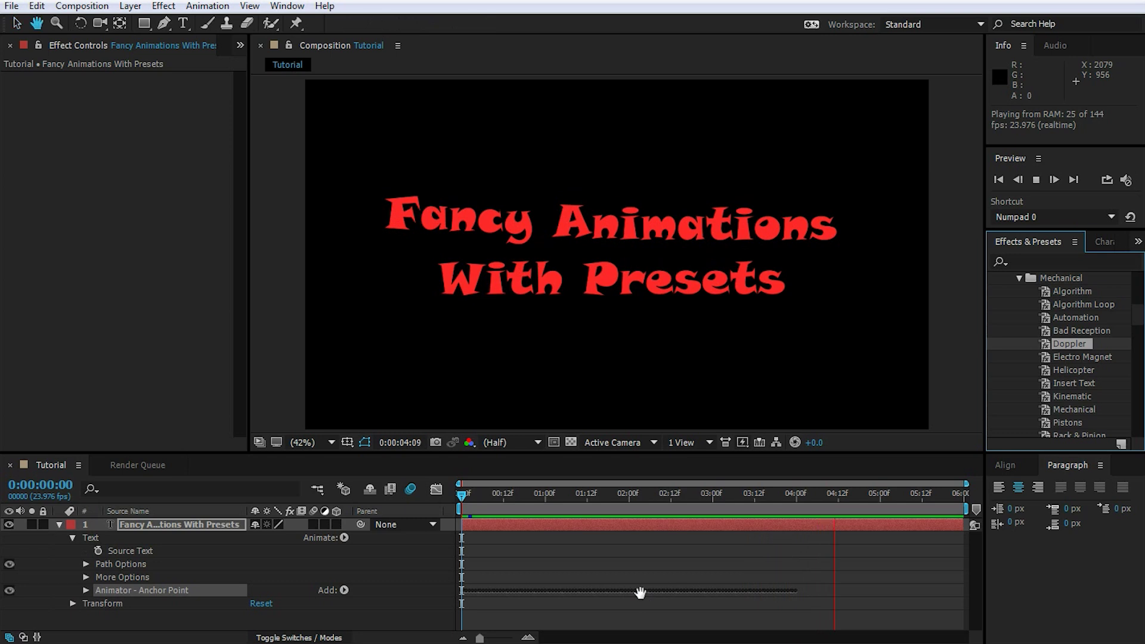
key(space)
drag(835, 485, 457, 541)
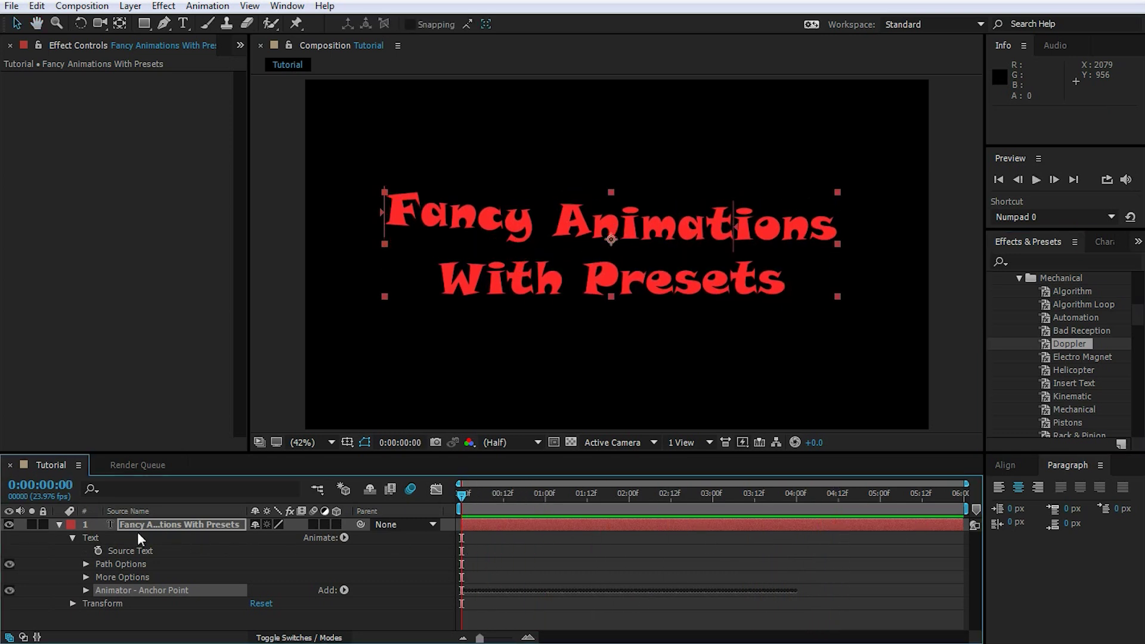
click(85, 590)
Inspect the Anchor Point animator's Oscillating Offset selector while scrubbing to watch Offset change
click(159, 616)
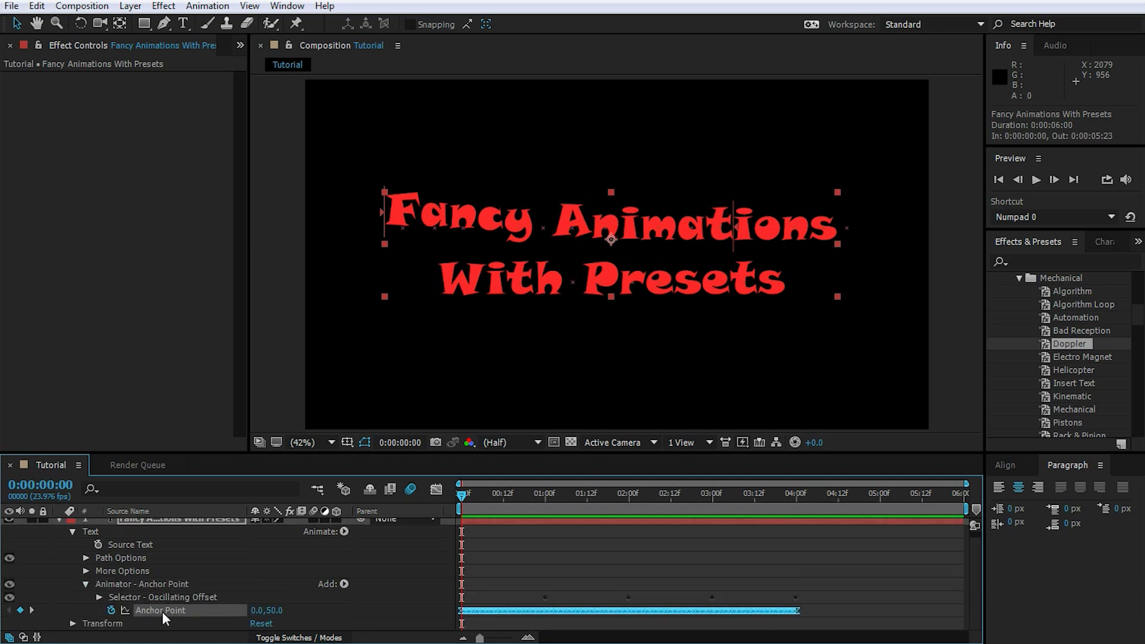
click(141, 596)
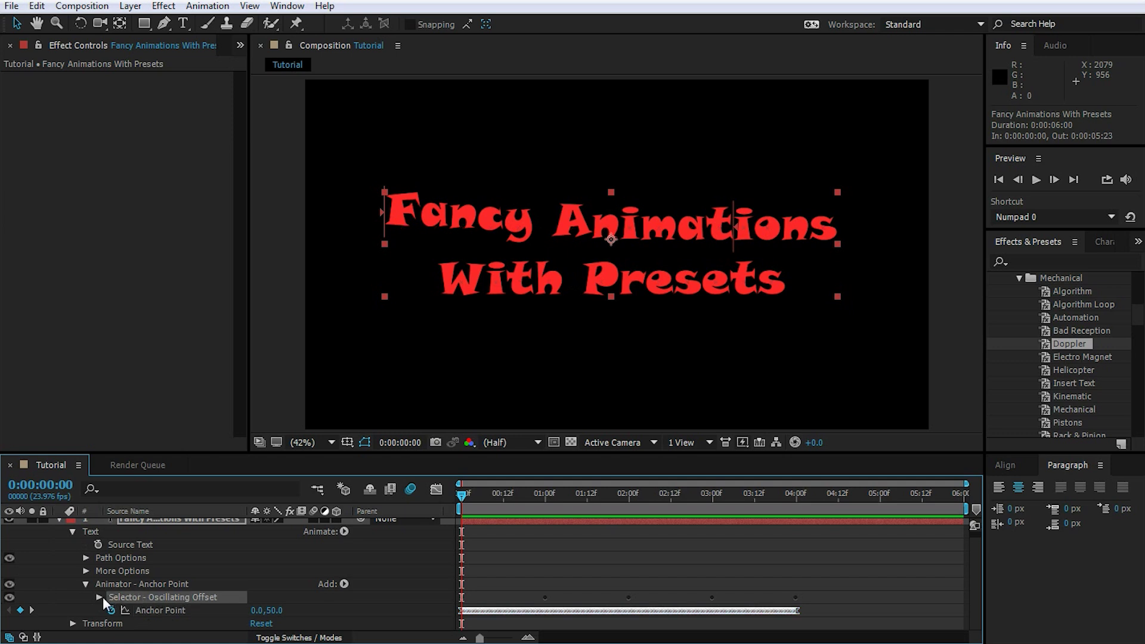
click(100, 597)
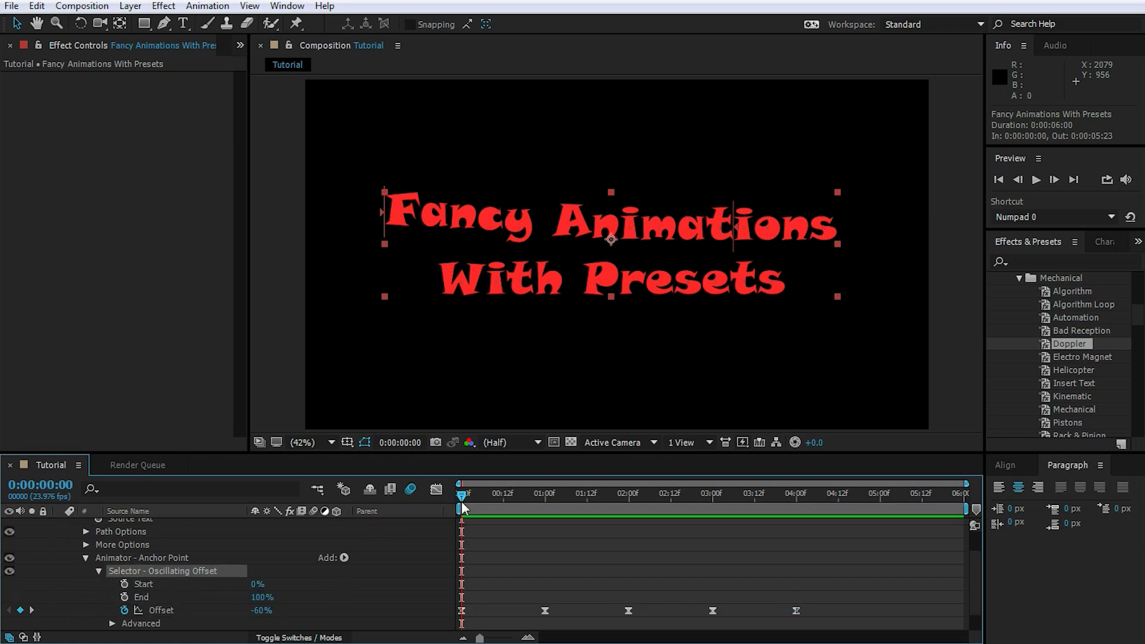
drag(468, 499, 502, 527)
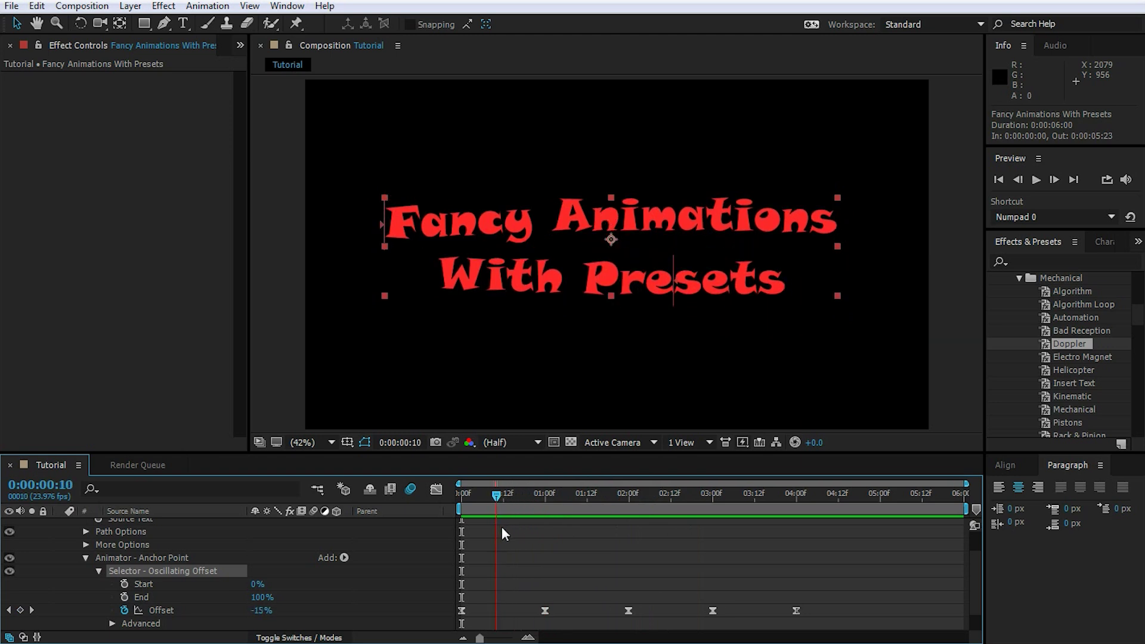
Delete the Fancy Animations With Presets layer and place a new text layer in the composition
click(1019, 278)
scroll(1043, 340, up, 2)
scroll(1050, 354, up, 4)
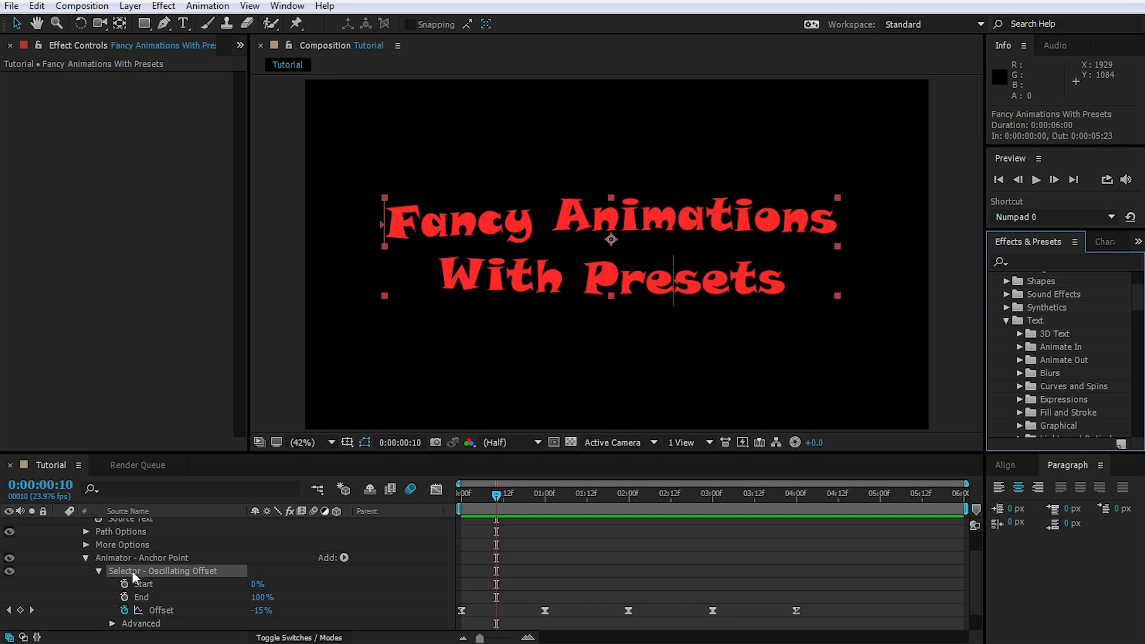
scroll(132, 570, up, 2)
click(155, 525)
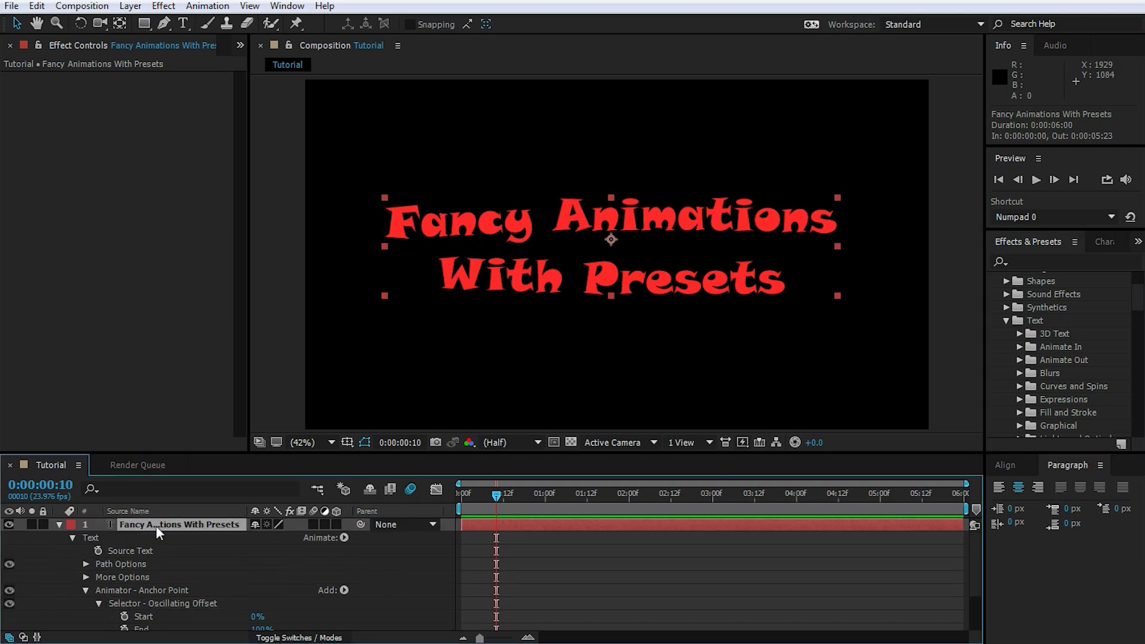
key(Delete)
key(ctrl+t)
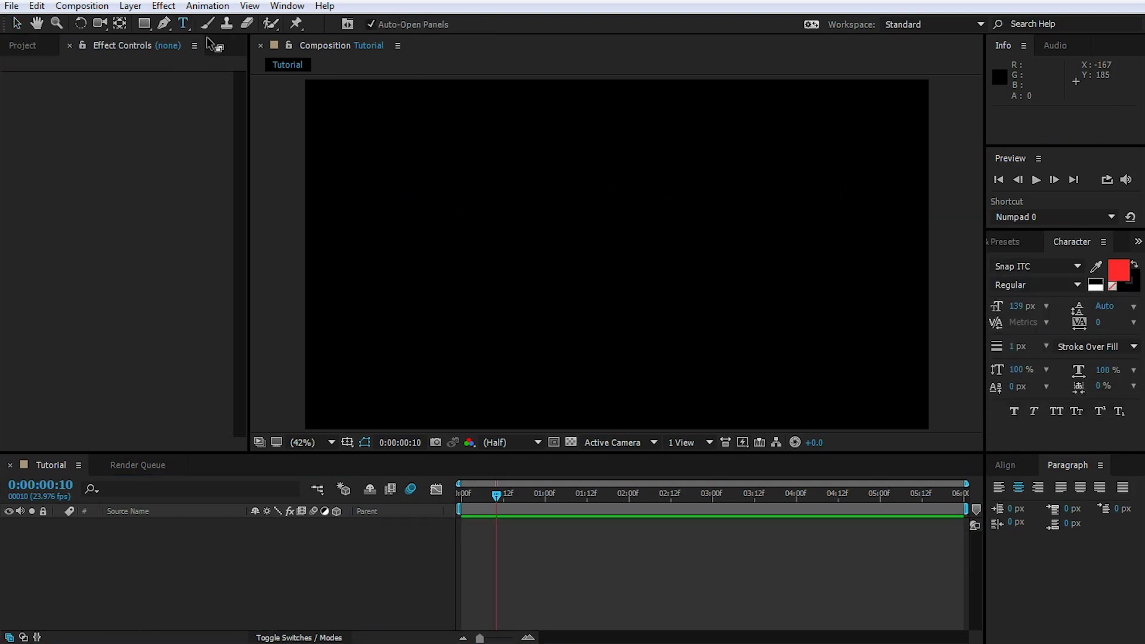
click(607, 238)
Type the two-line text 'Don't make me run!' / 'I'm full of chocolate!'
text(Don't make me run!)
key(Return)
text(I'm full of chocolate!)
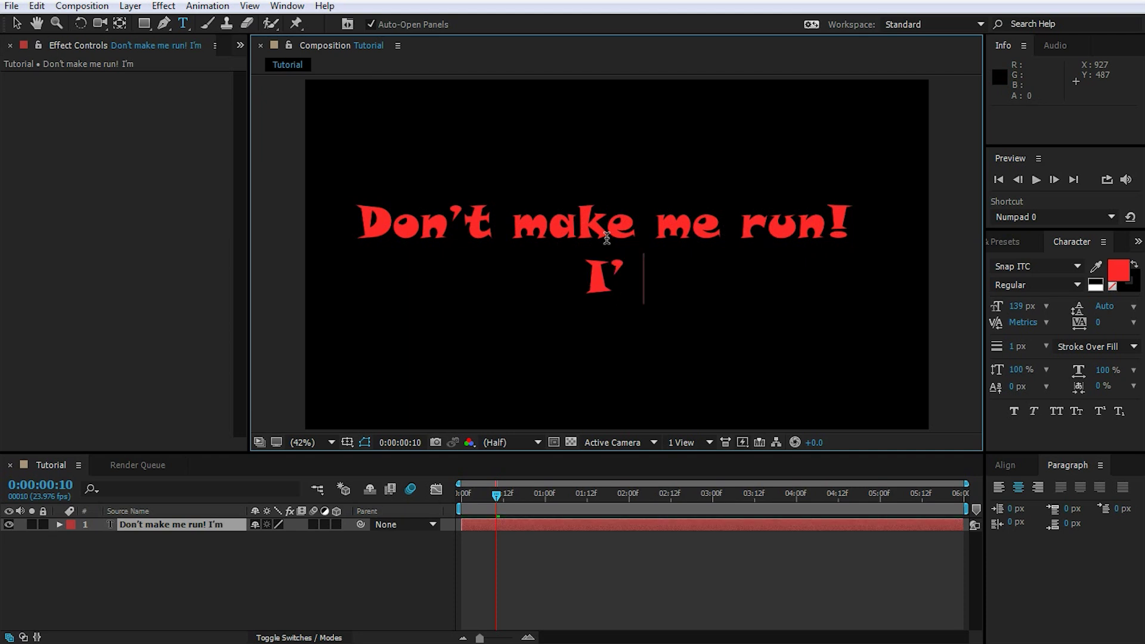
key(KP_Enter)
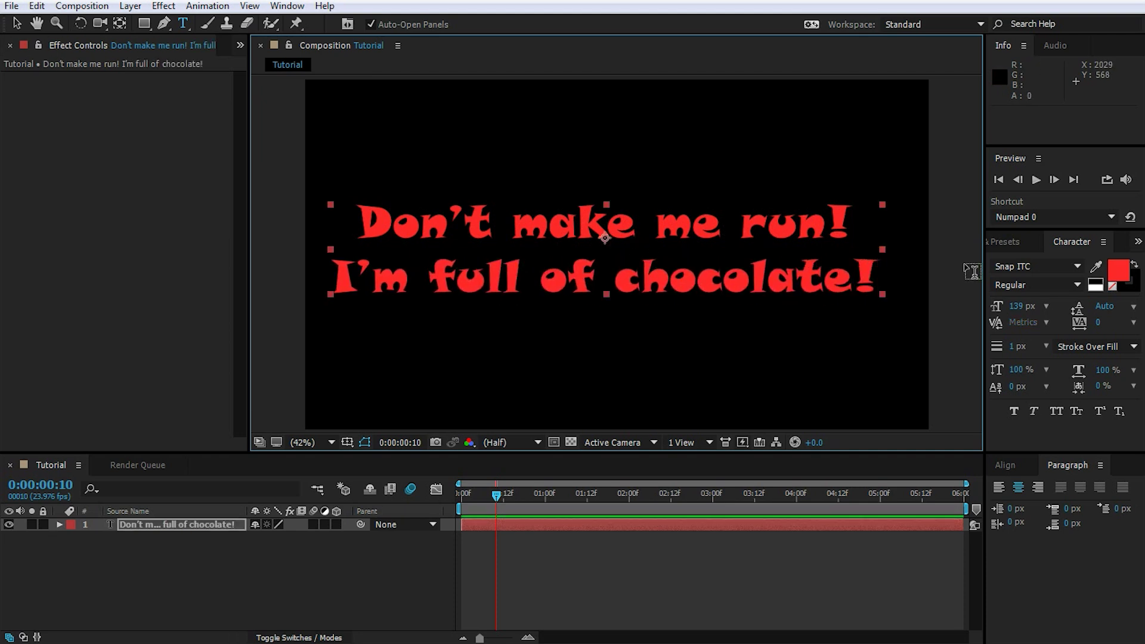
Style the title white Source Sans Pro Bold at 162 px and nudge it slightly right and down
click(1077, 266)
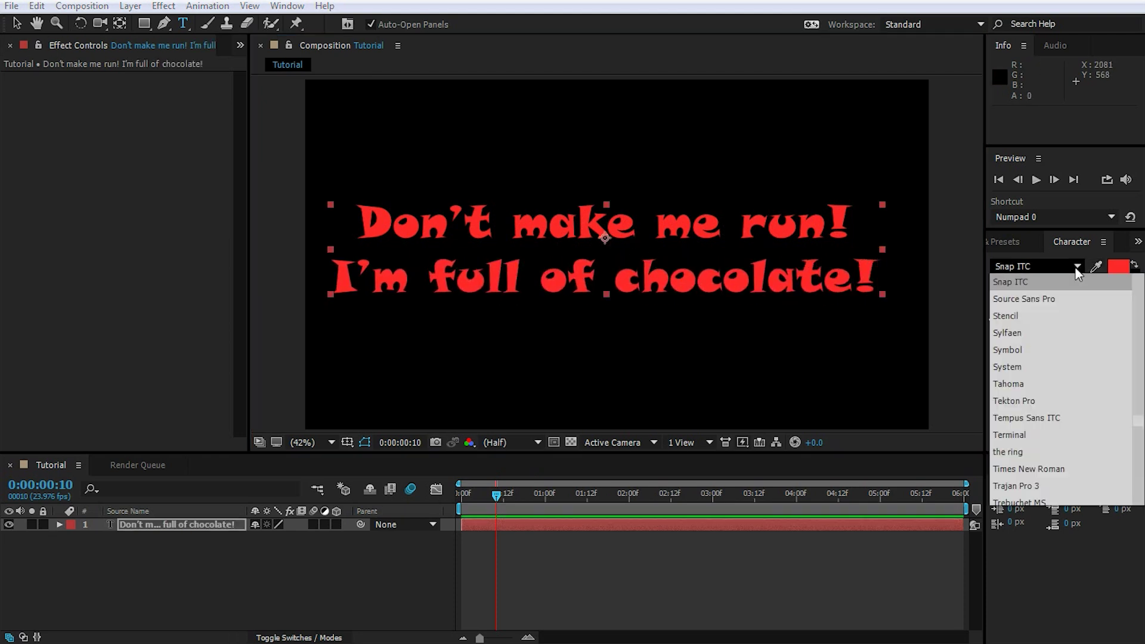
click(1069, 300)
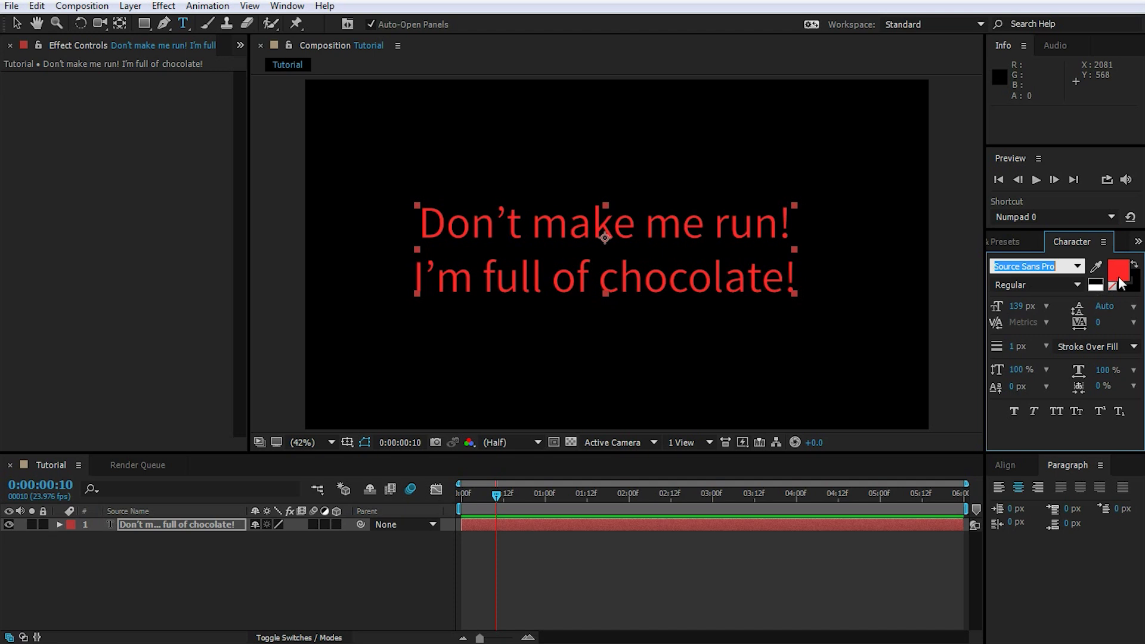
click(1096, 285)
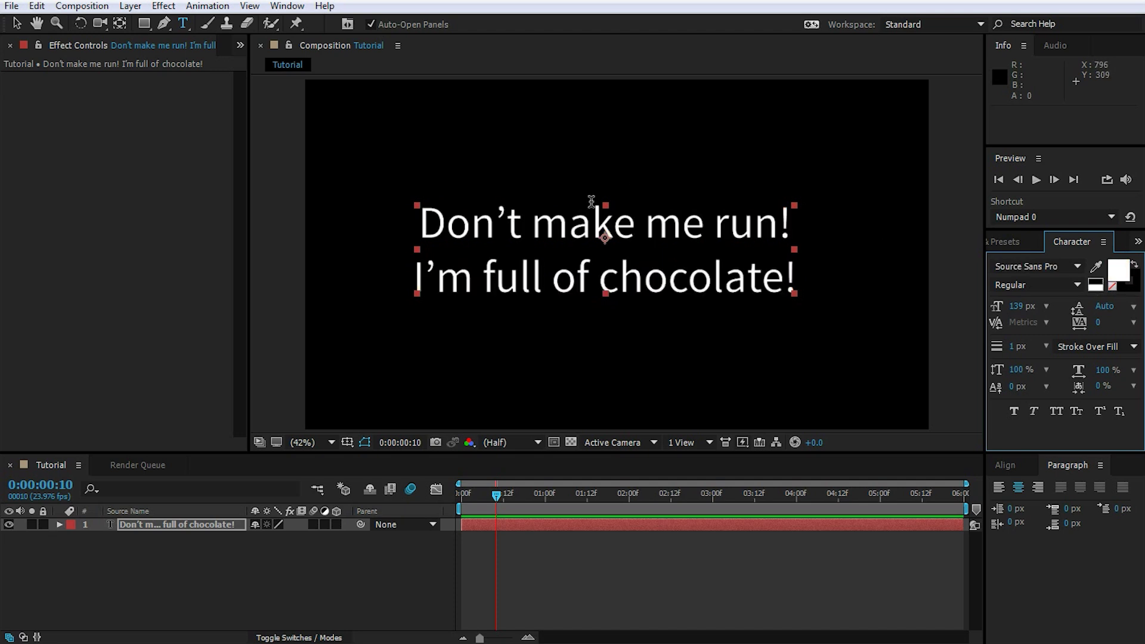
click(1077, 285)
click(1039, 437)
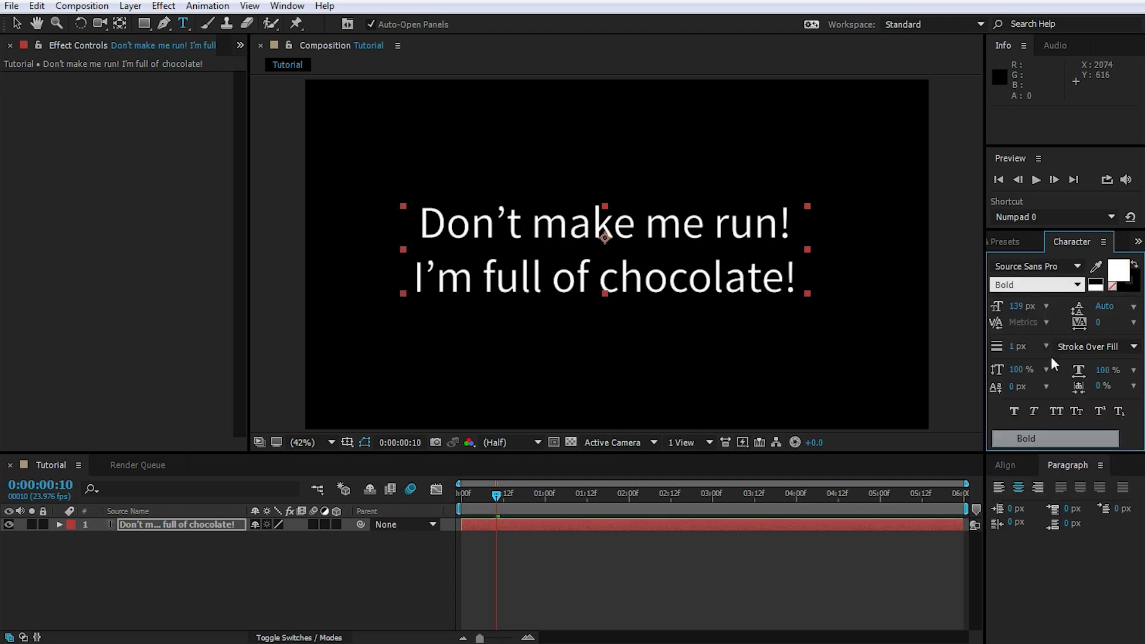
drag(1021, 306, 1056, 315)
click(17, 24)
drag(565, 292, 576, 295)
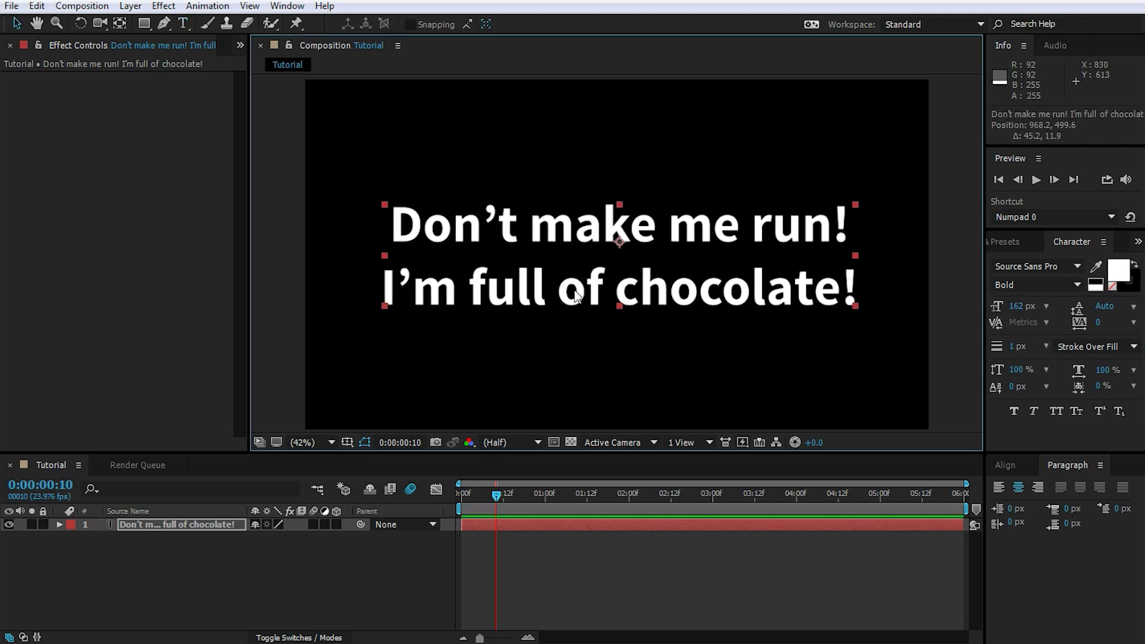
click(331, 555)
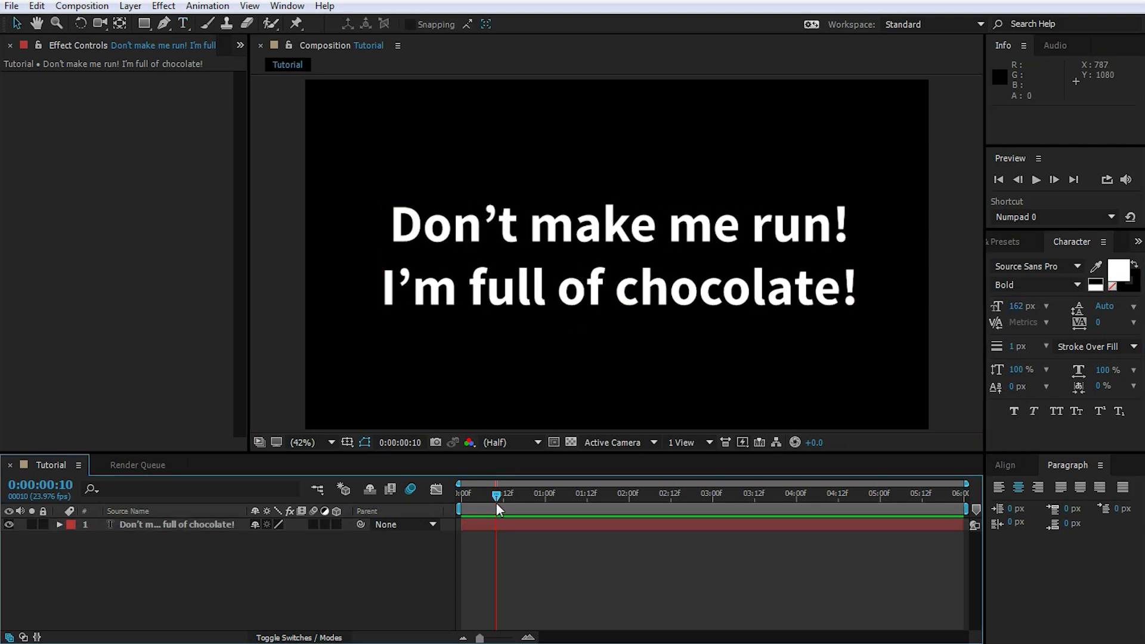
Rewind, then add a Fill Color RGB animator to the title's Text properties, turning it red
drag(496, 502, 458, 521)
click(235, 526)
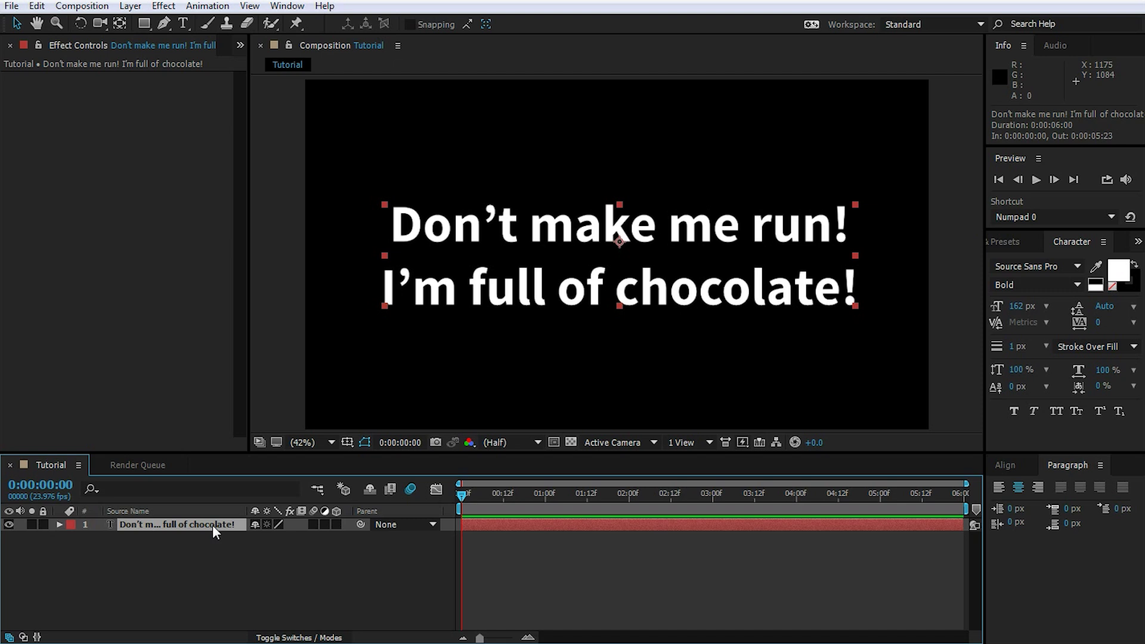
click(59, 525)
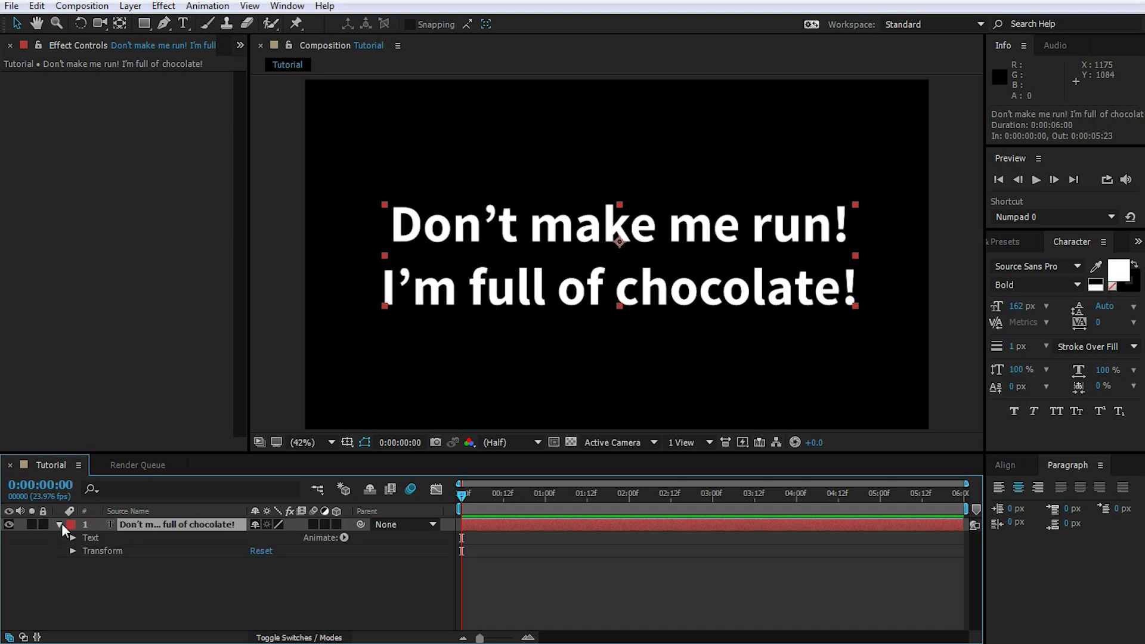
click(90, 538)
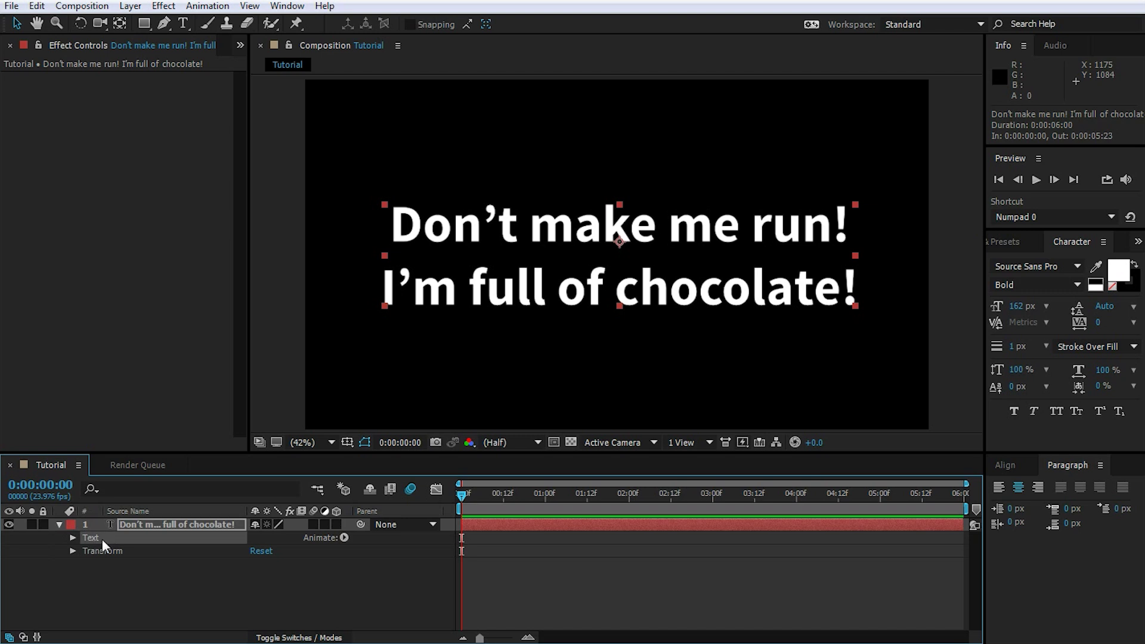
click(343, 538)
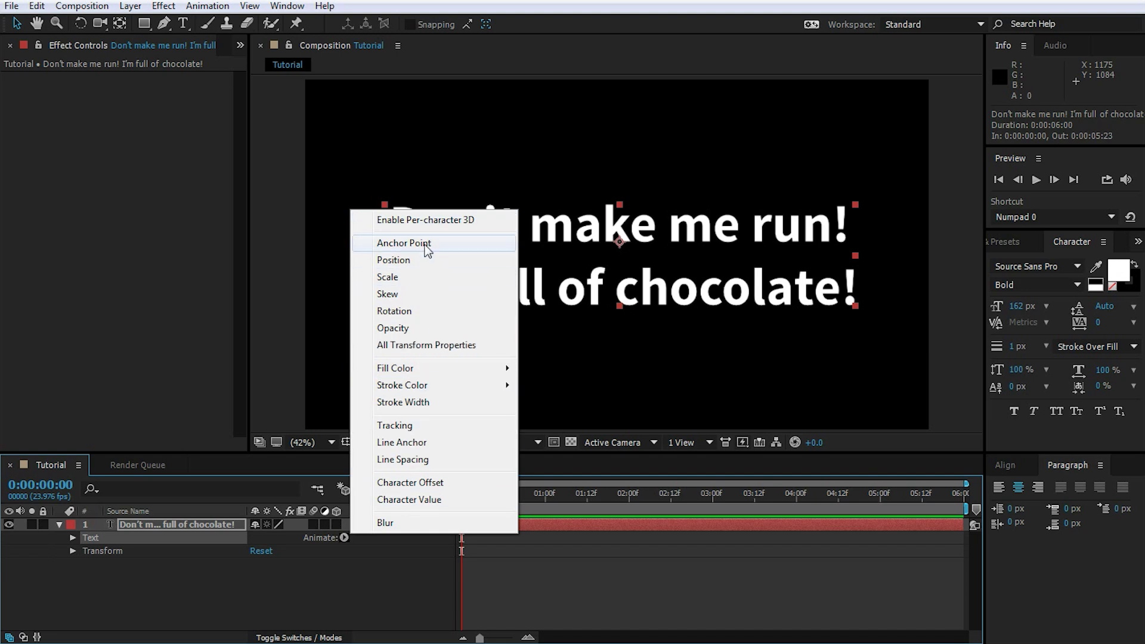
mouse_move(440, 371)
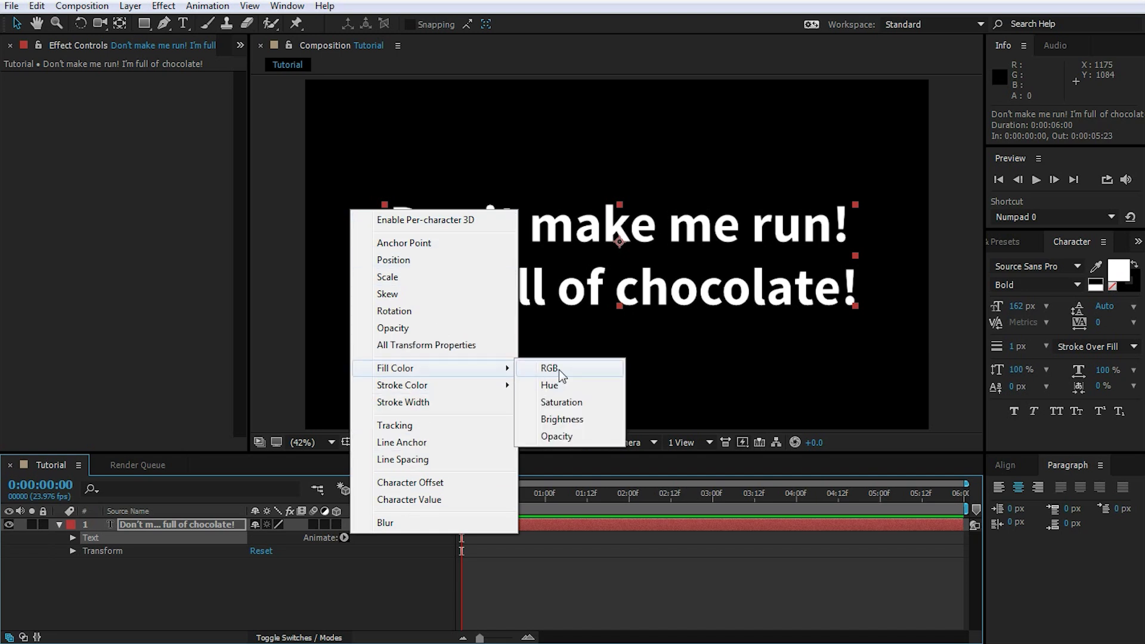
click(559, 370)
Change Animator 1's Fill Color from red to light blue (59D6FF)
mouse_move(475, 495)
mouse_down()
mouse_move(779, 495)
mouse_move(459, 500)
mouse_up()
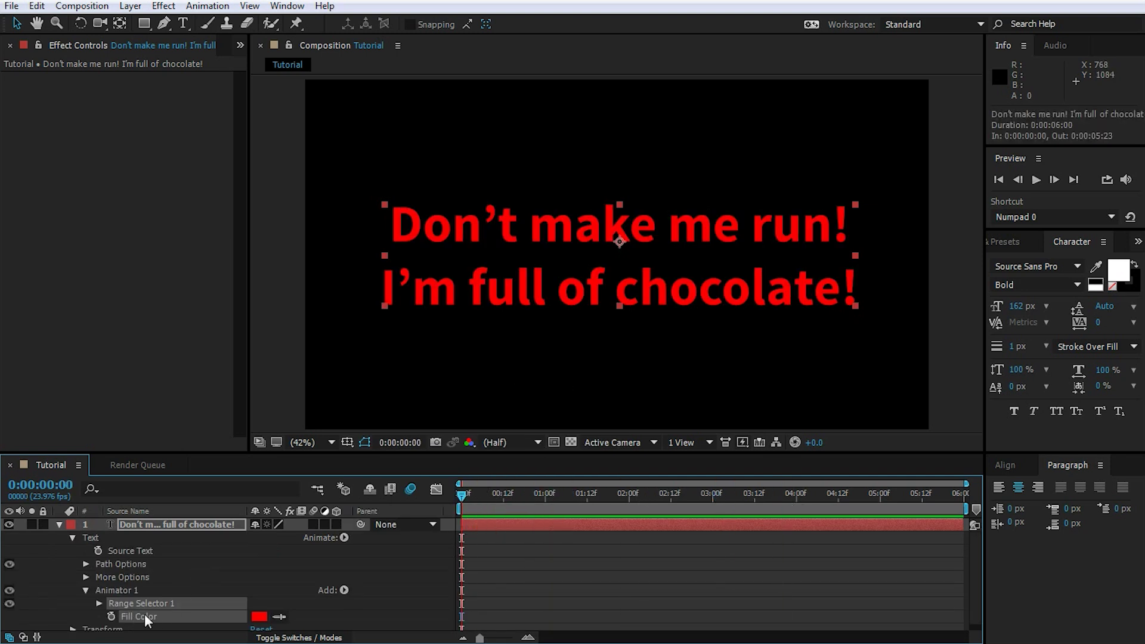
scroll(144, 610, down, 1)
click(123, 584)
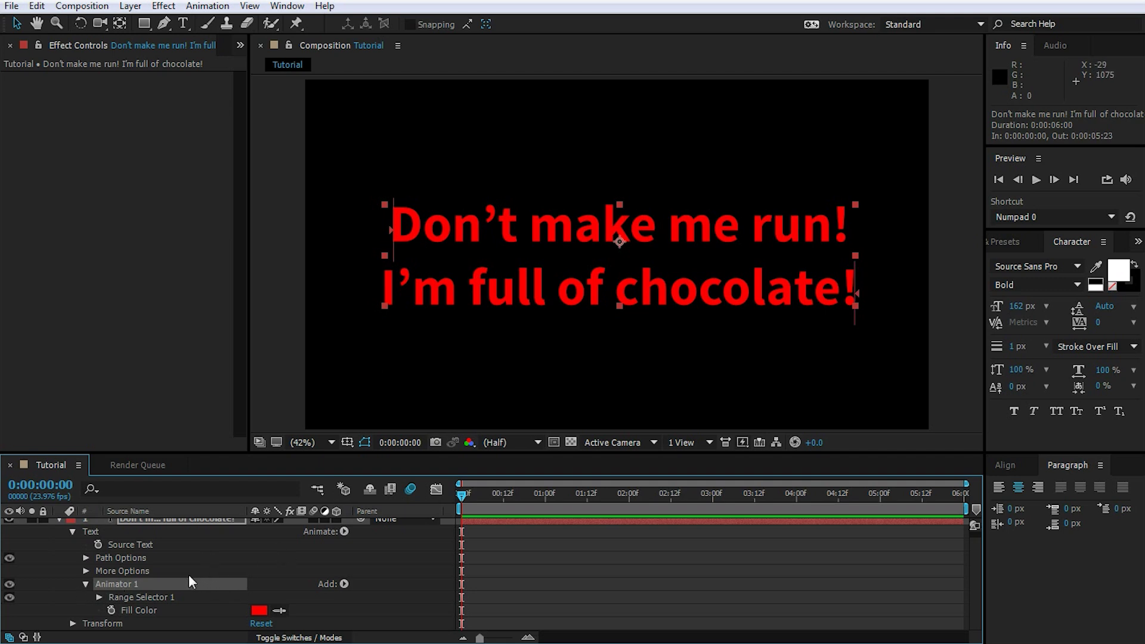
click(124, 609)
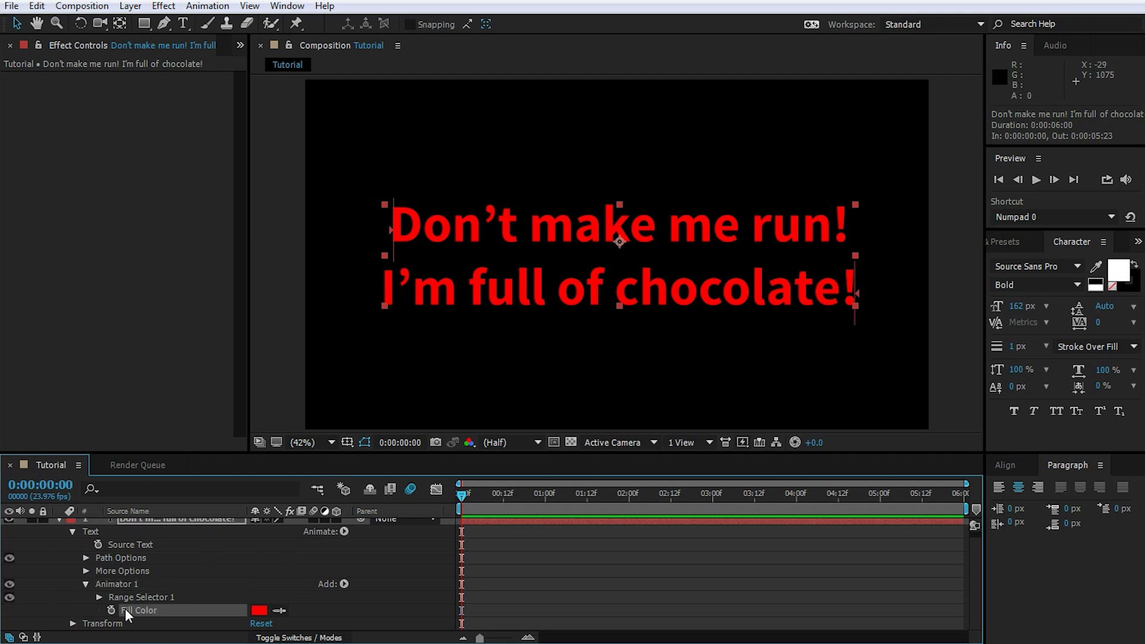
click(258, 611)
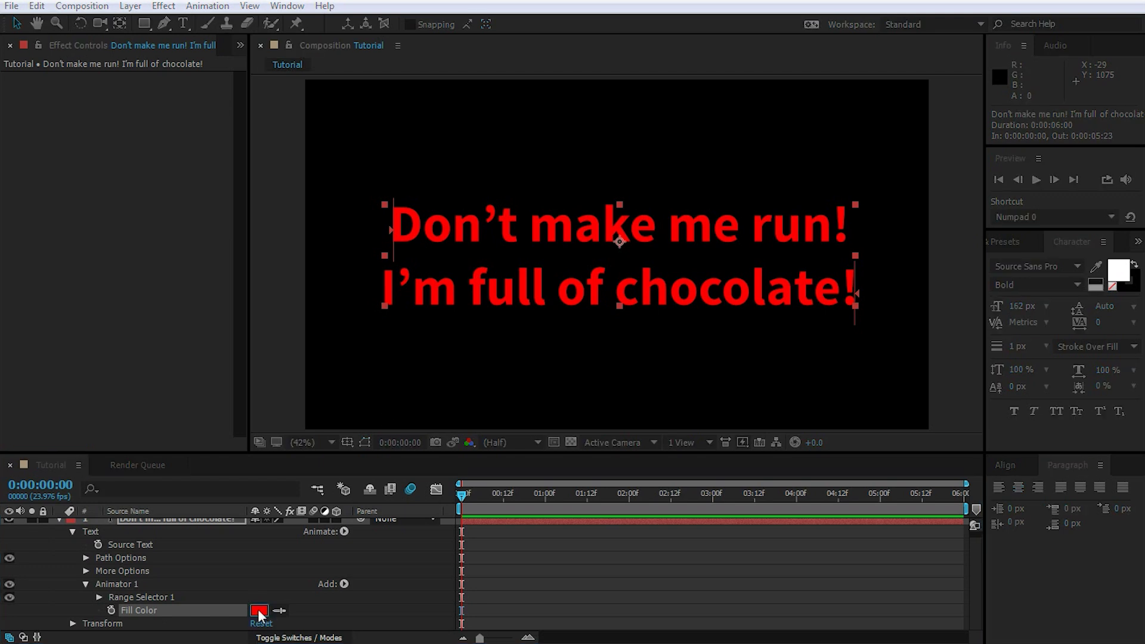
mouse_move(188, 465)
mouse_down()
mouse_move(170, 441)
mouse_move(162, 459)
mouse_up()
click(406, 390)
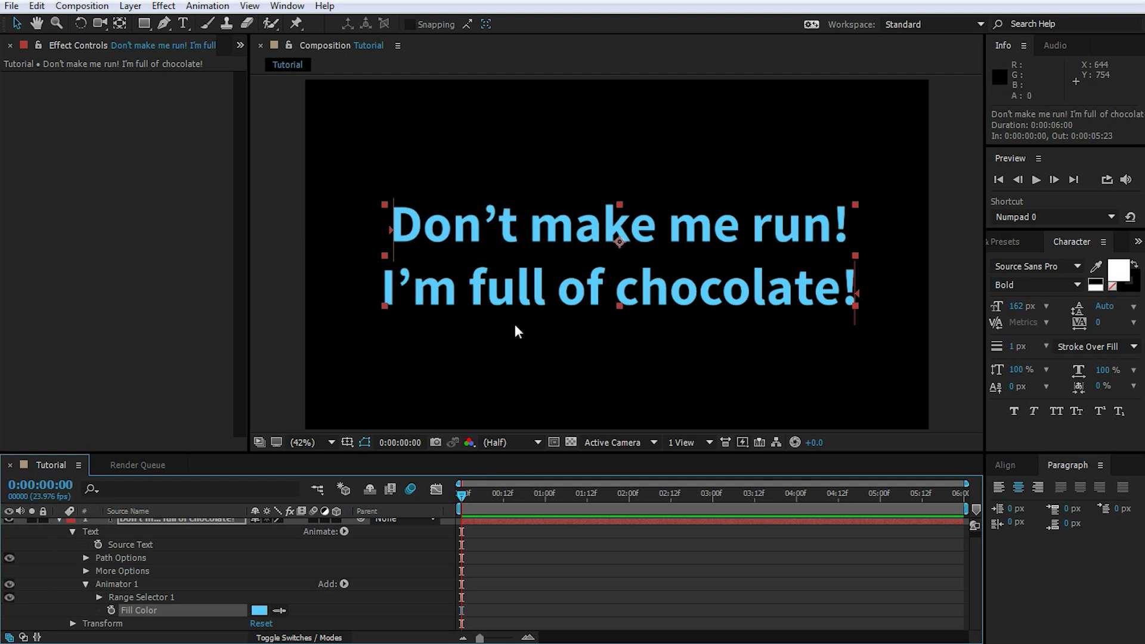
click(136, 598)
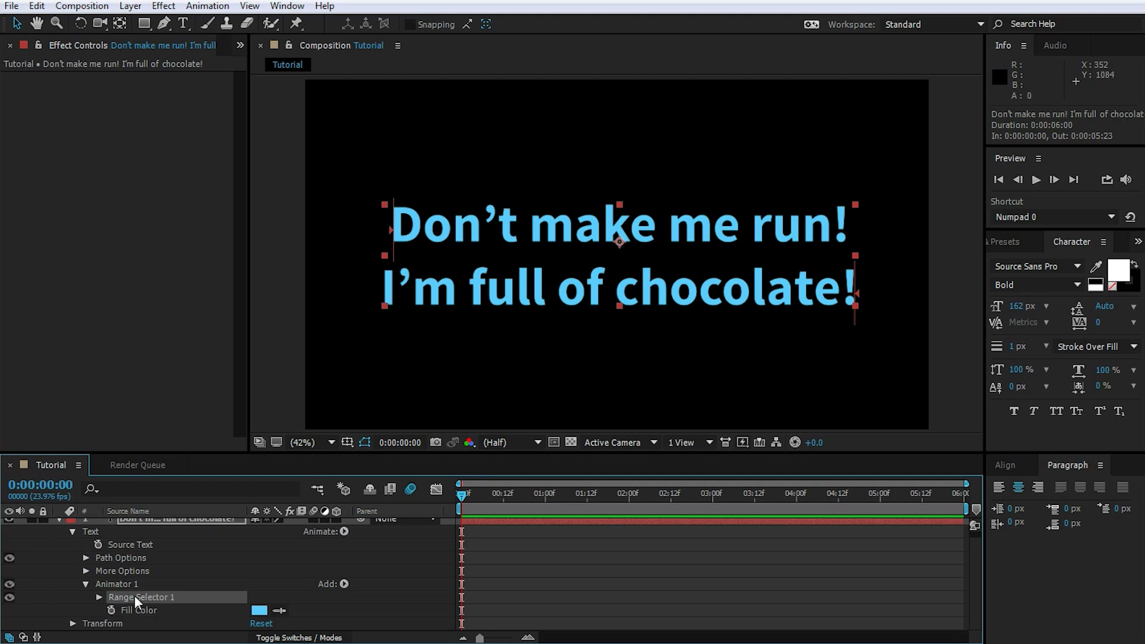
Set Range Selector 1 to Start 23%, End 39% and Offset -4%
click(100, 598)
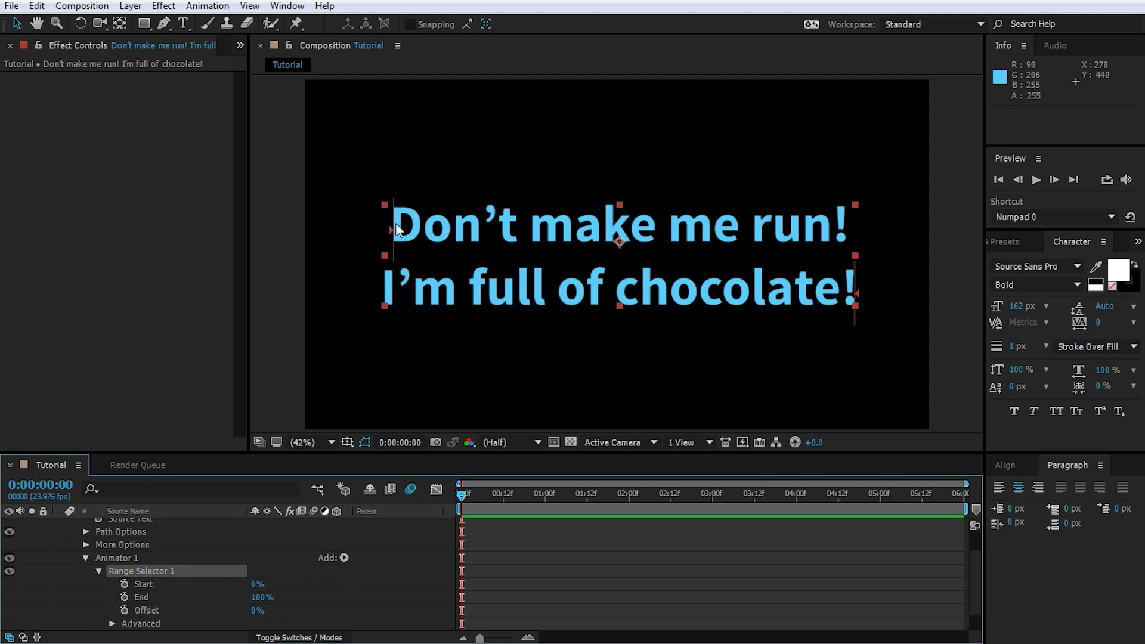
click(144, 596)
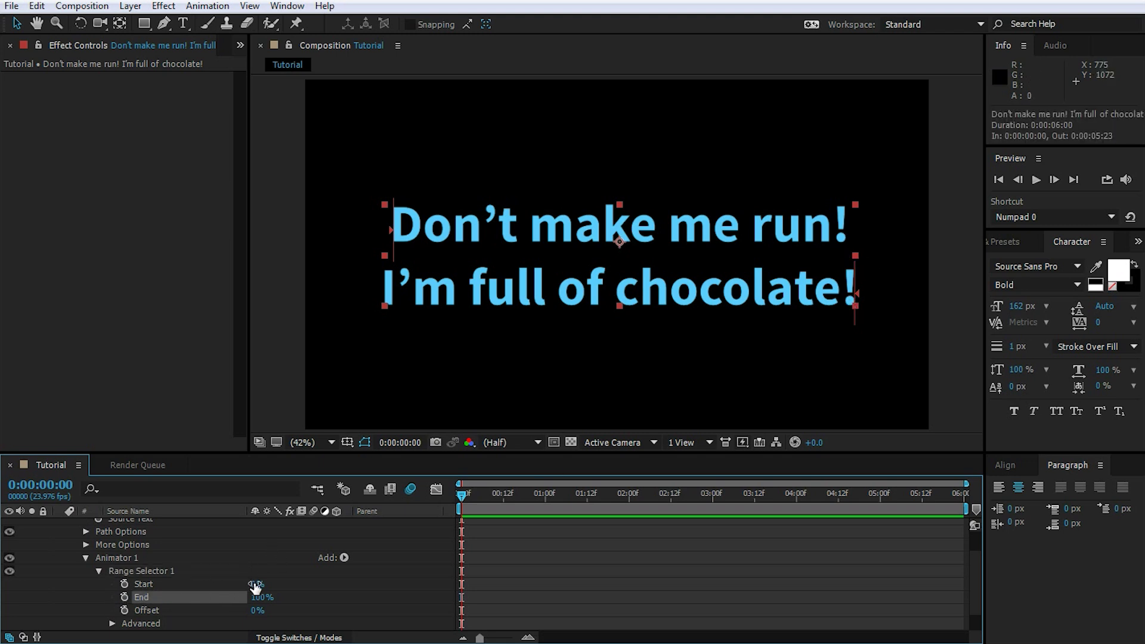
mouse_move(255, 586)
mouse_down()
mouse_move(286, 586)
mouse_move(265, 585)
mouse_up()
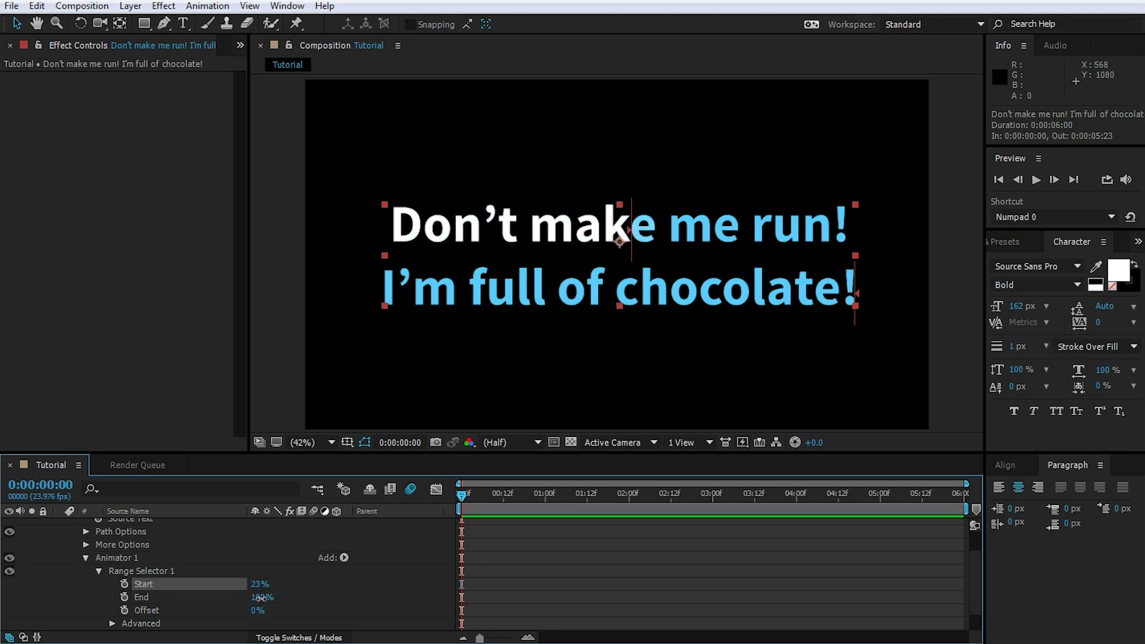
drag(261, 598, 209, 596)
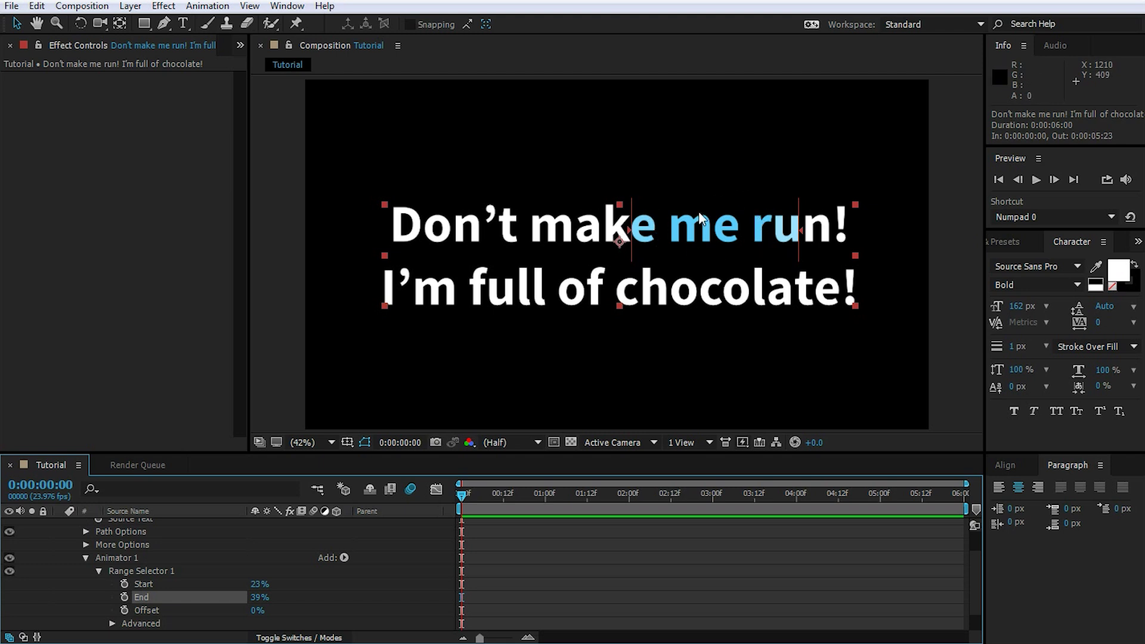
mouse_move(257, 614)
mouse_down()
mouse_move(296, 609)
mouse_move(222, 610)
mouse_move(249, 606)
mouse_up()
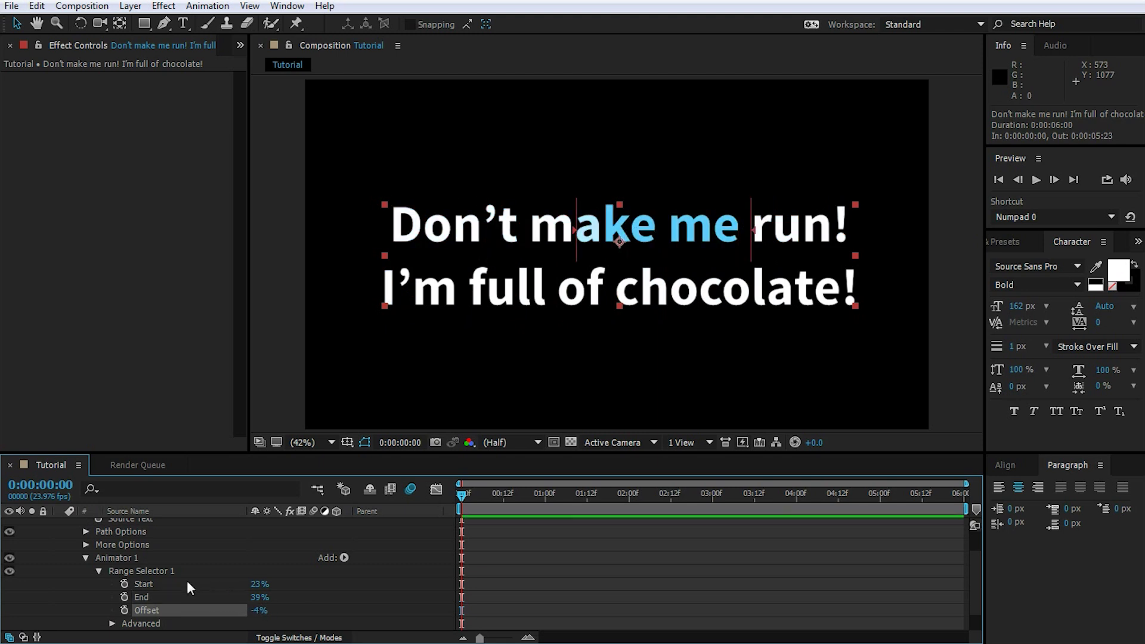
scroll(173, 580, down, 1)
click(136, 597)
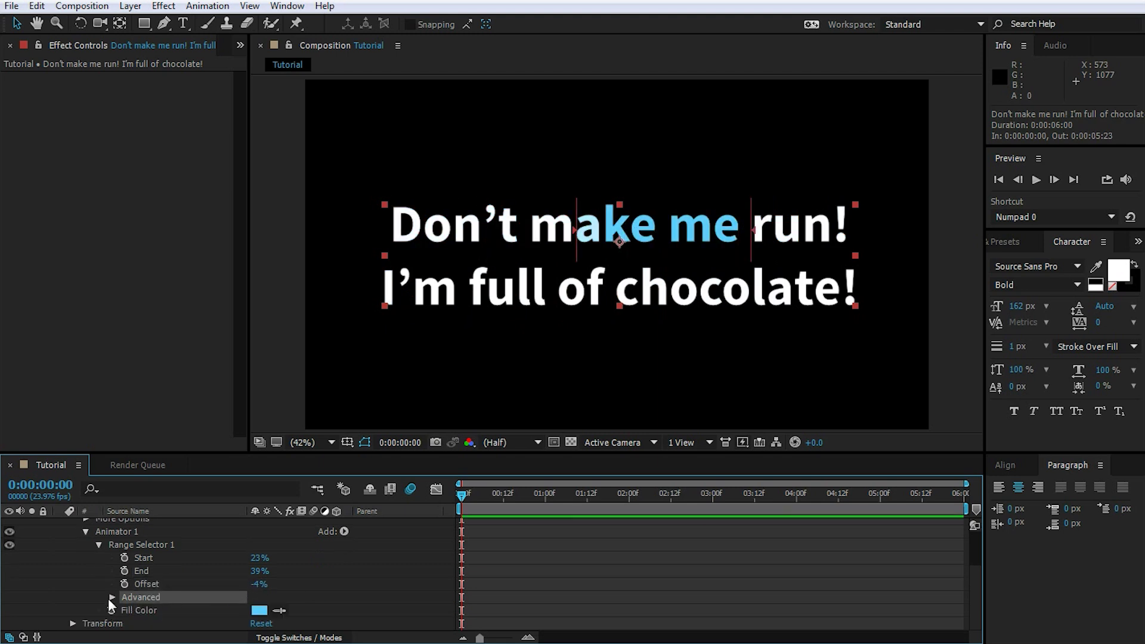
click(111, 597)
scroll(116, 598, down, 3)
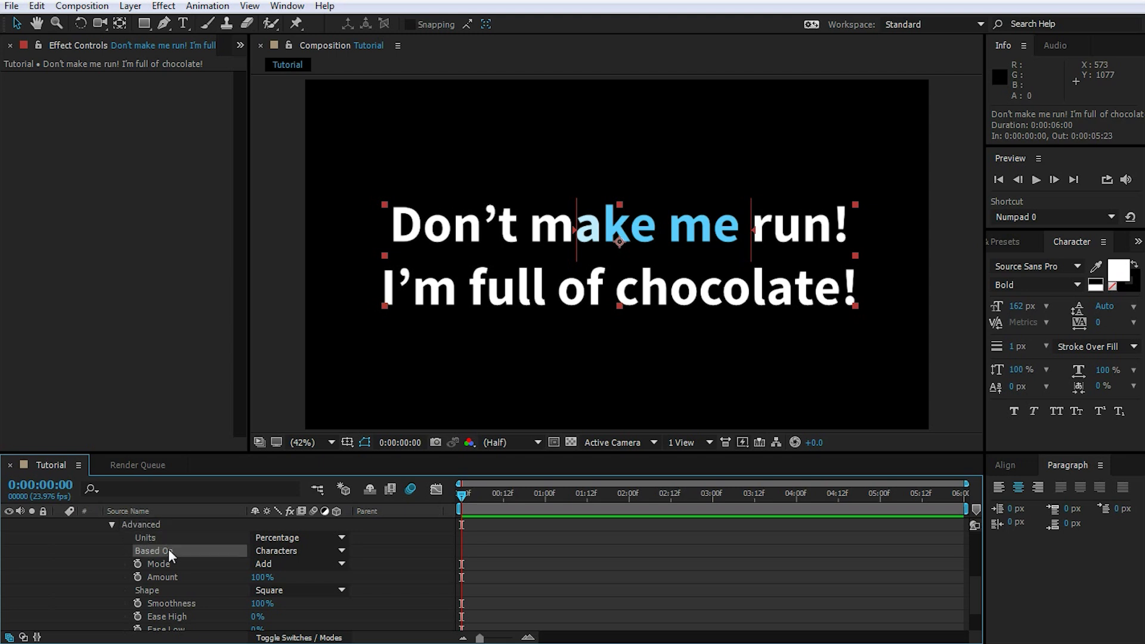
click(304, 552)
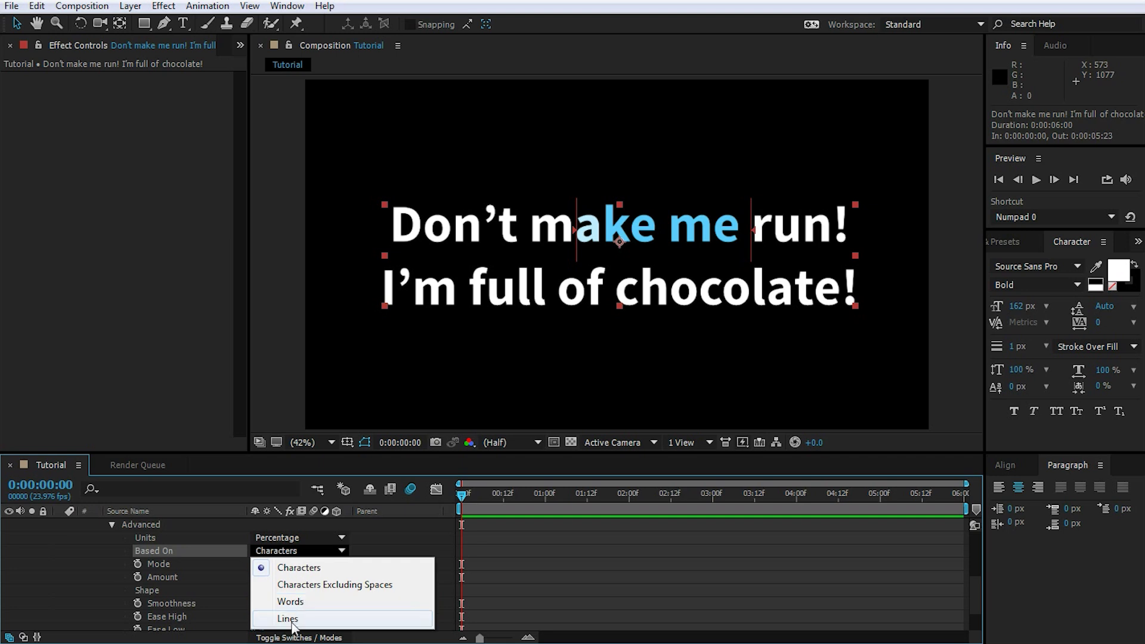
click(328, 539)
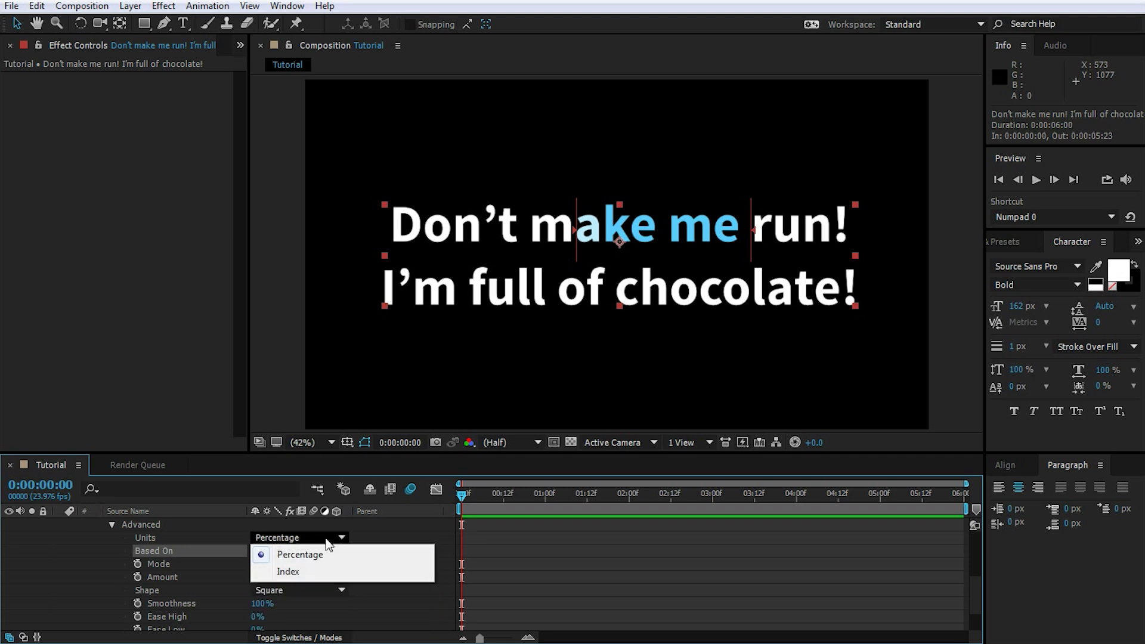
click(173, 544)
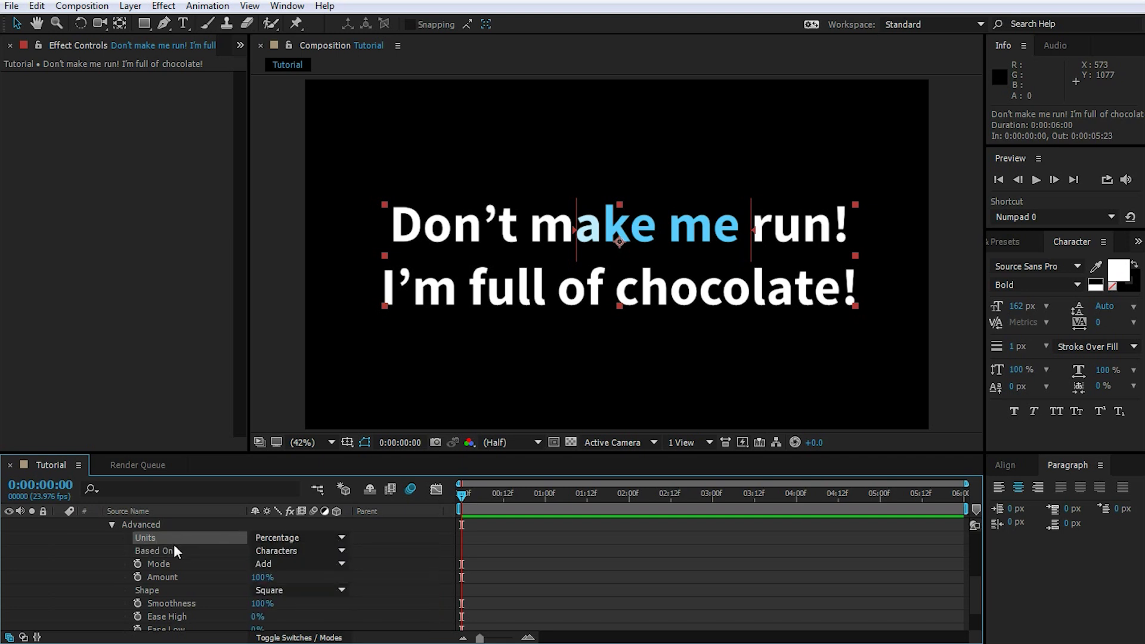
click(173, 551)
scroll(180, 559, up, 1)
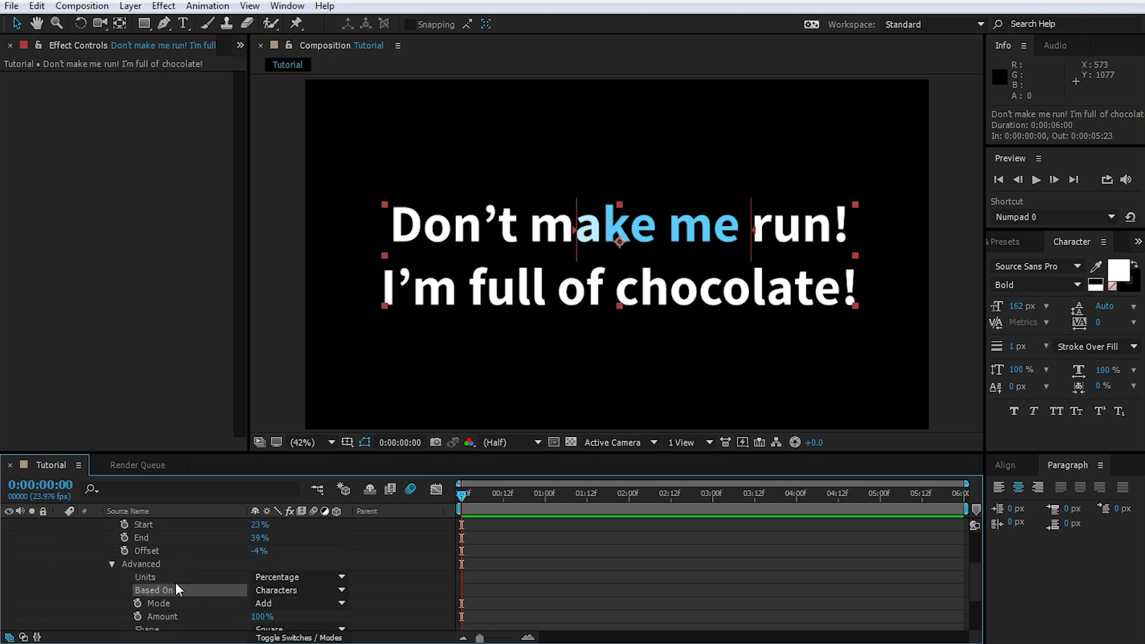
click(111, 564)
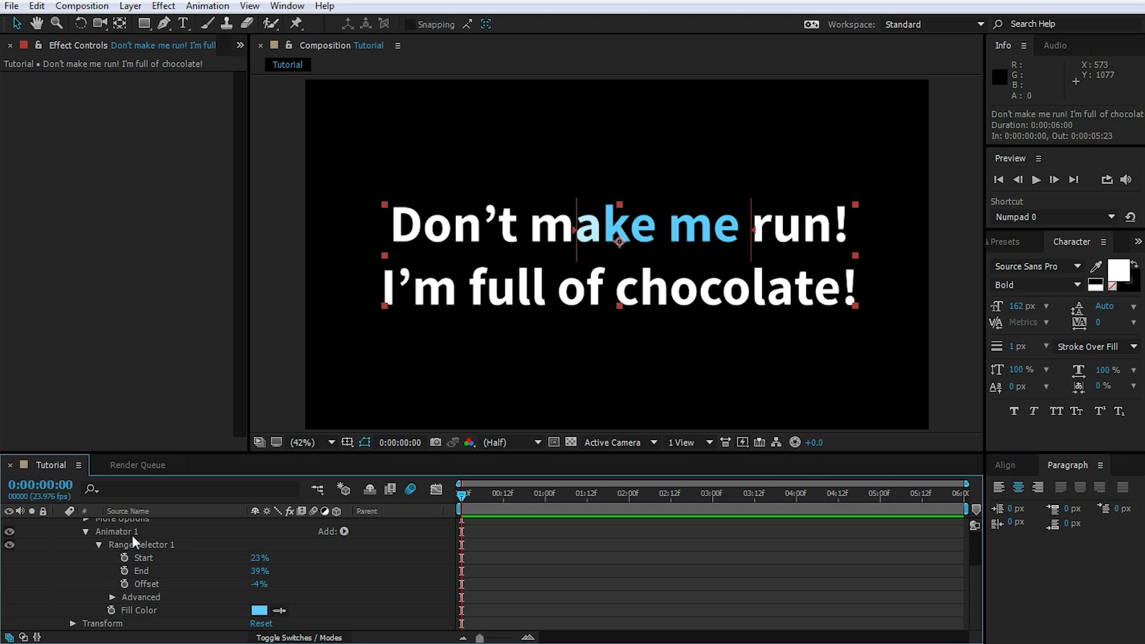
click(149, 530)
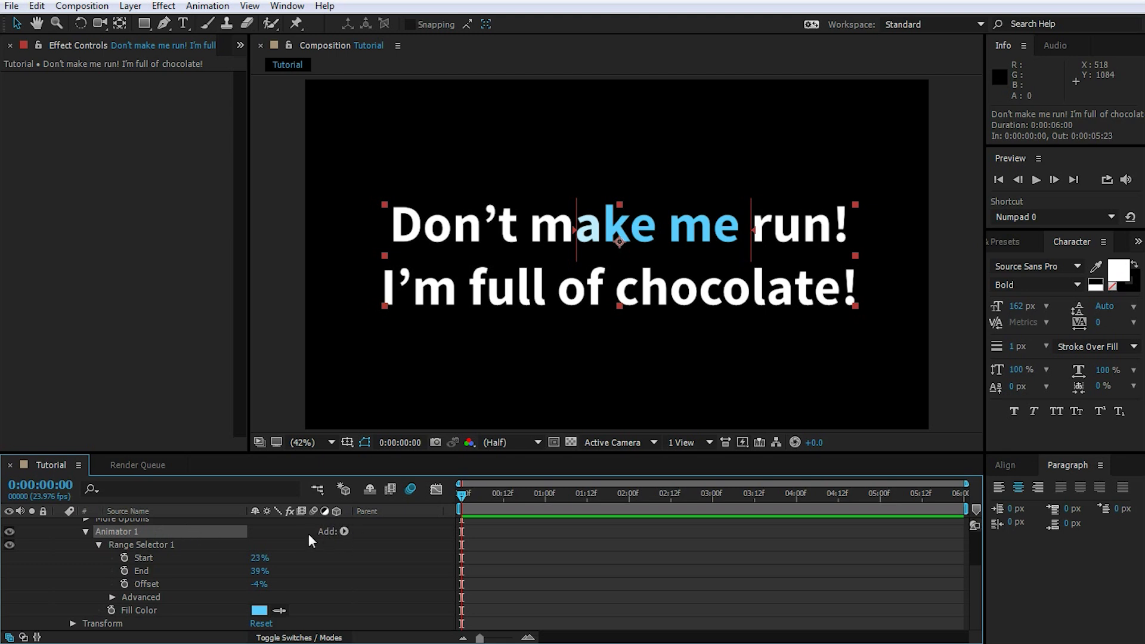
Add a Blur property to the animator and set it to 74,74
click(345, 531)
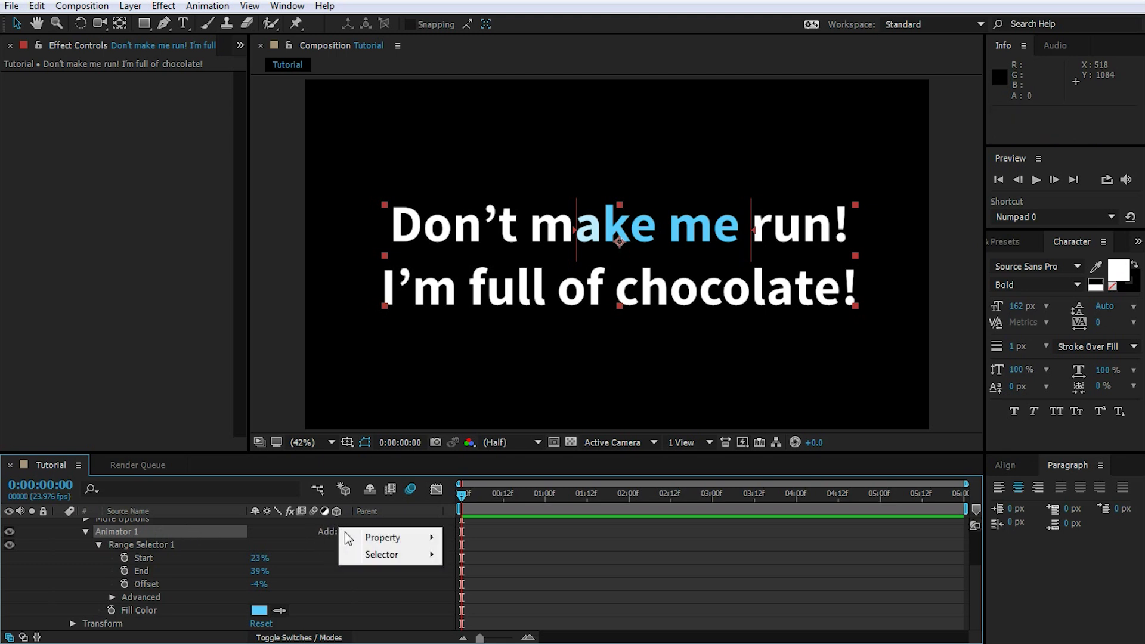
mouse_move(402, 540)
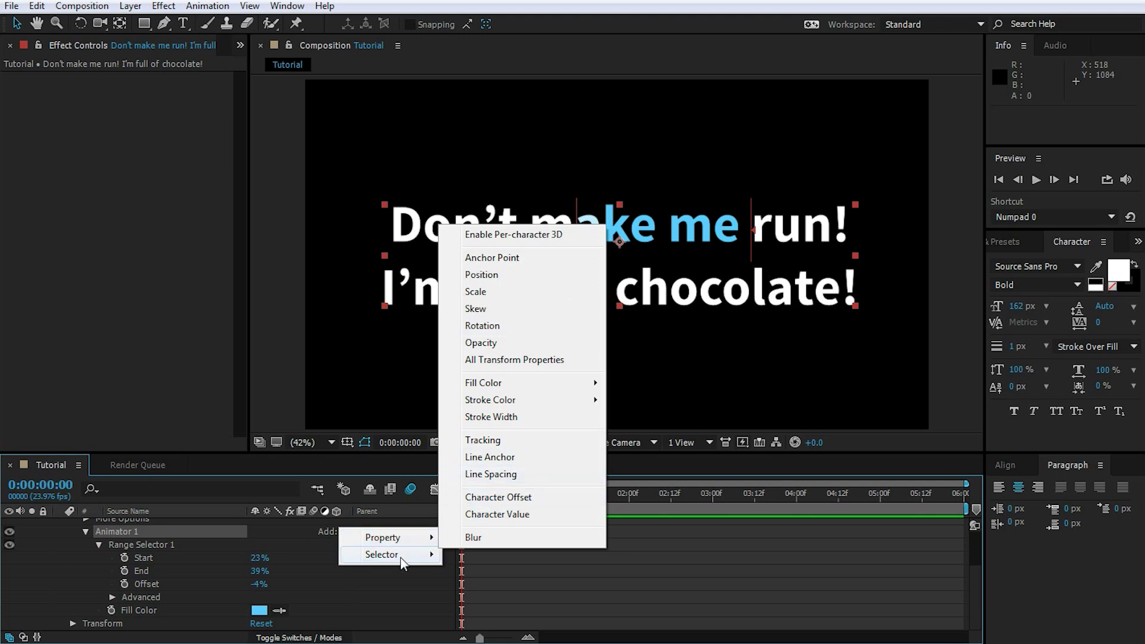
mouse_move(427, 555)
click(506, 540)
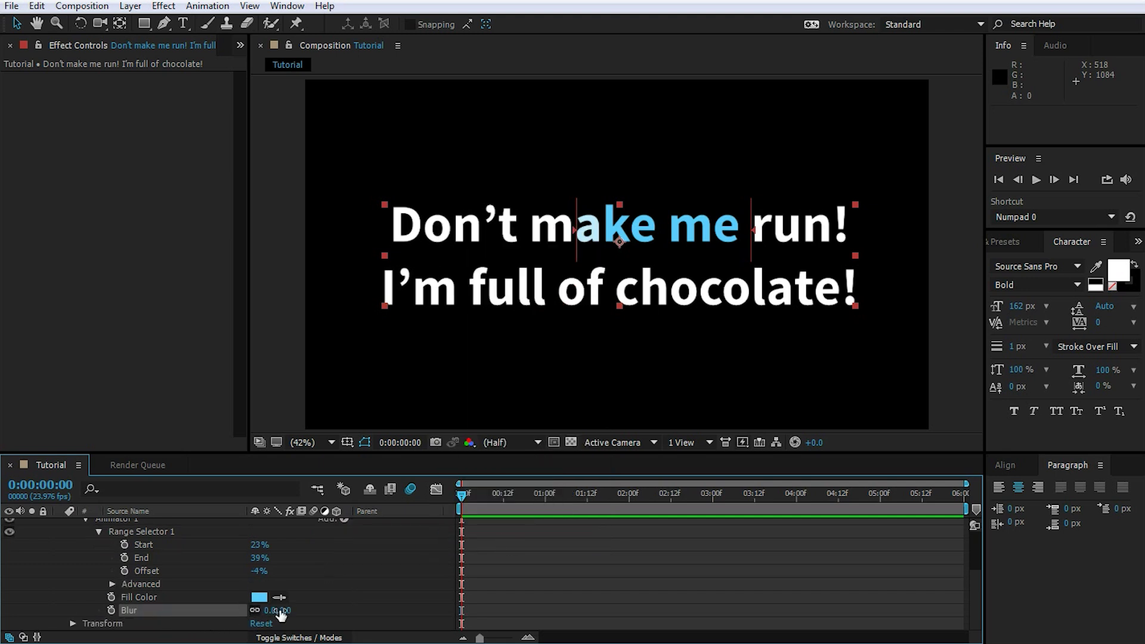
drag(276, 614, 326, 612)
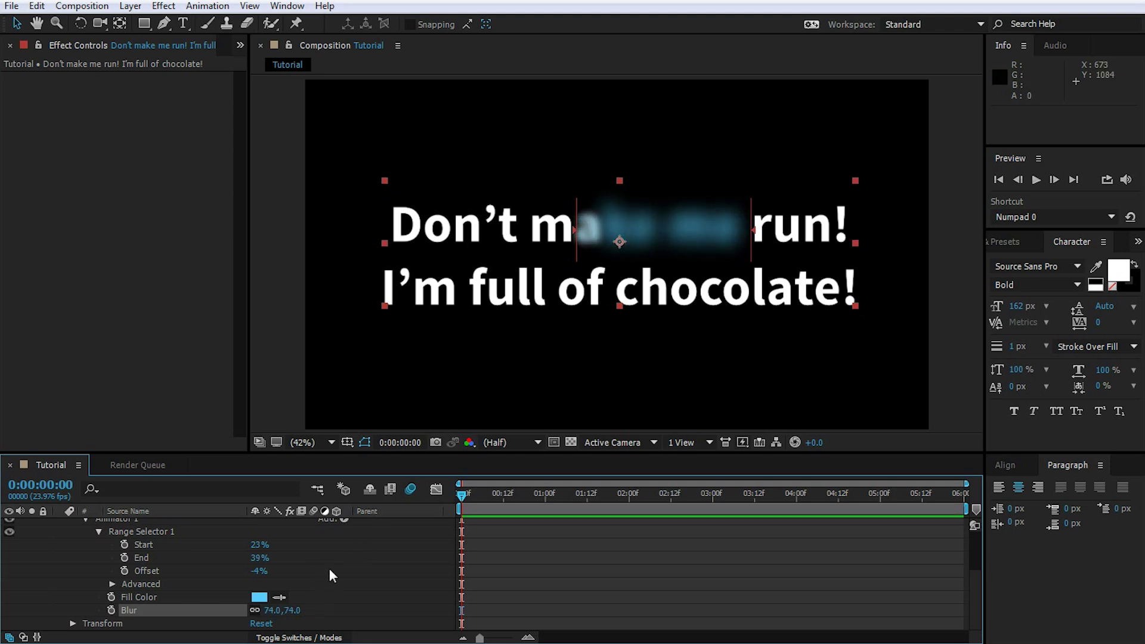
Stretch the range selector to Start 0% and End 100%
click(327, 568)
drag(257, 544, 171, 540)
drag(257, 558, 429, 556)
click(268, 571)
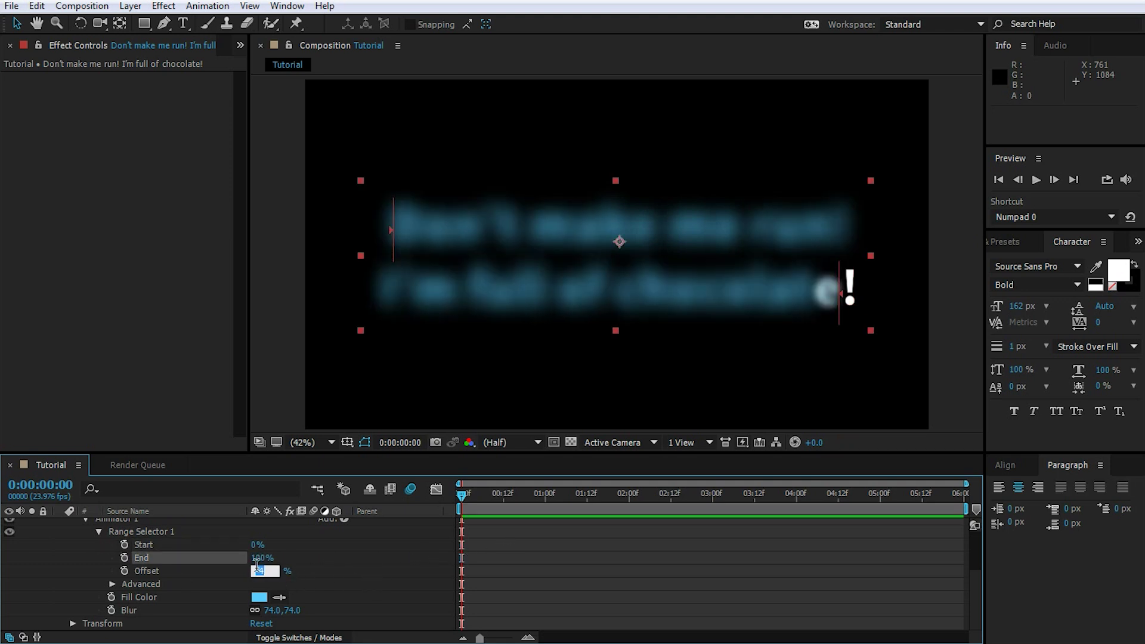
Keyframe the range Offset from 0% at the start to 100% at about 2:03
text(0)
key(Return)
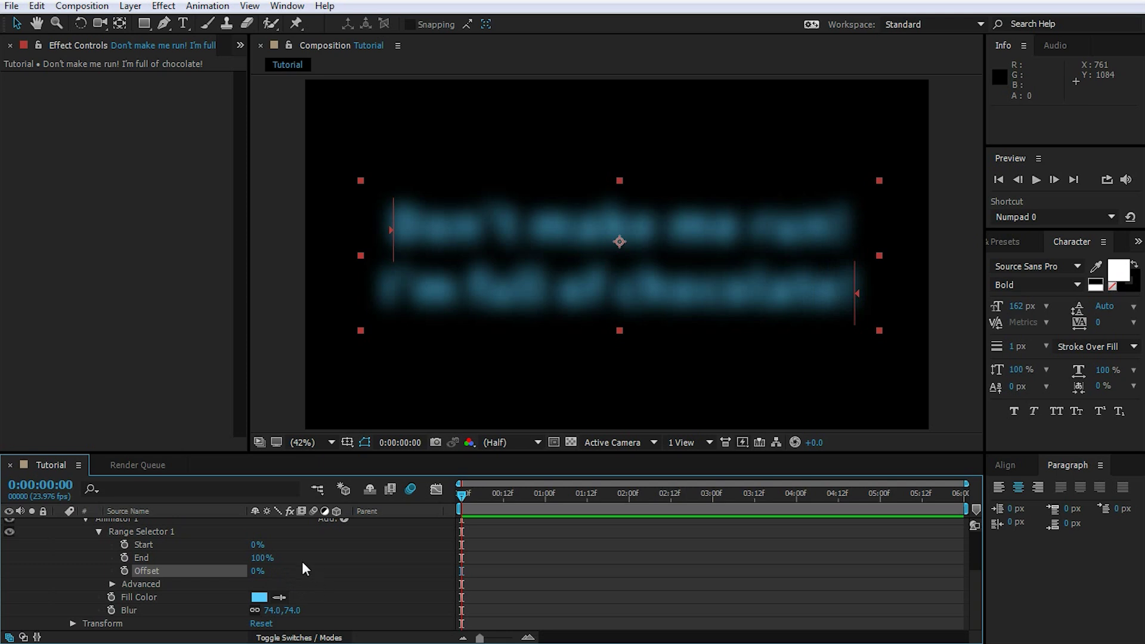
click(124, 545)
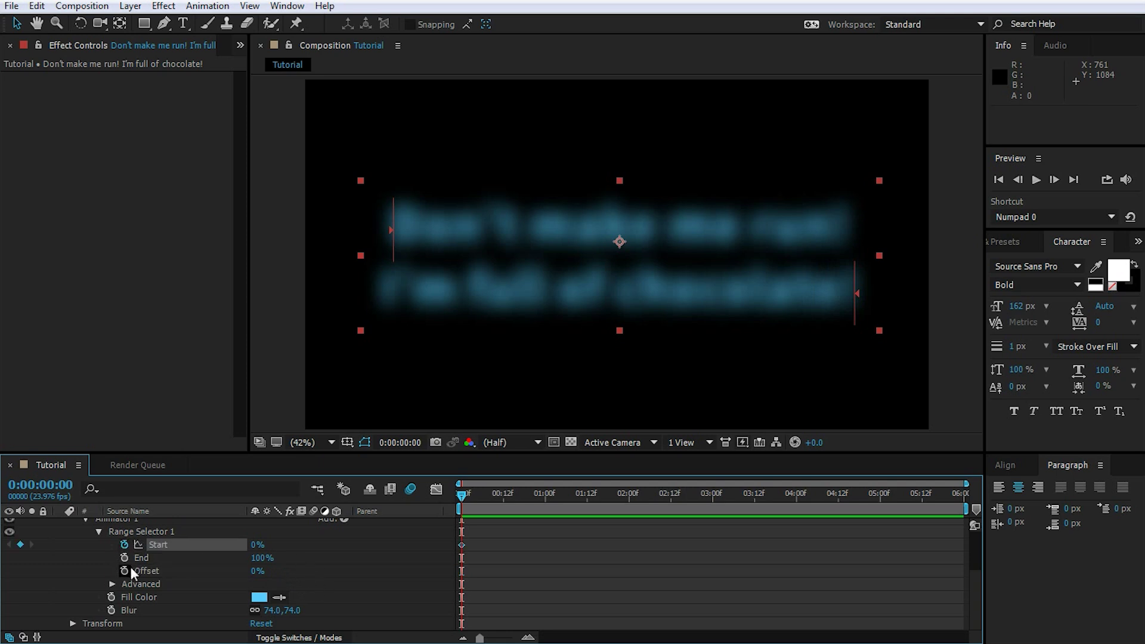
click(124, 545)
click(124, 571)
drag(459, 496, 640, 496)
drag(256, 573, 353, 582)
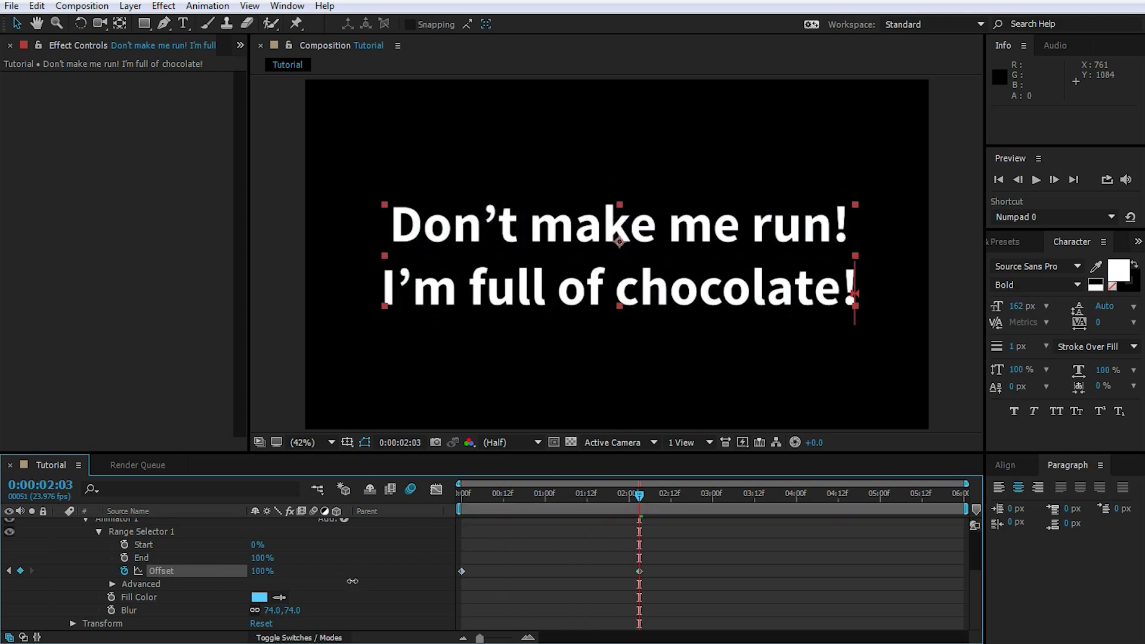
Preview the left-to-right sharpening from frame 0 and scrub through to check it
drag(639, 497, 462, 501)
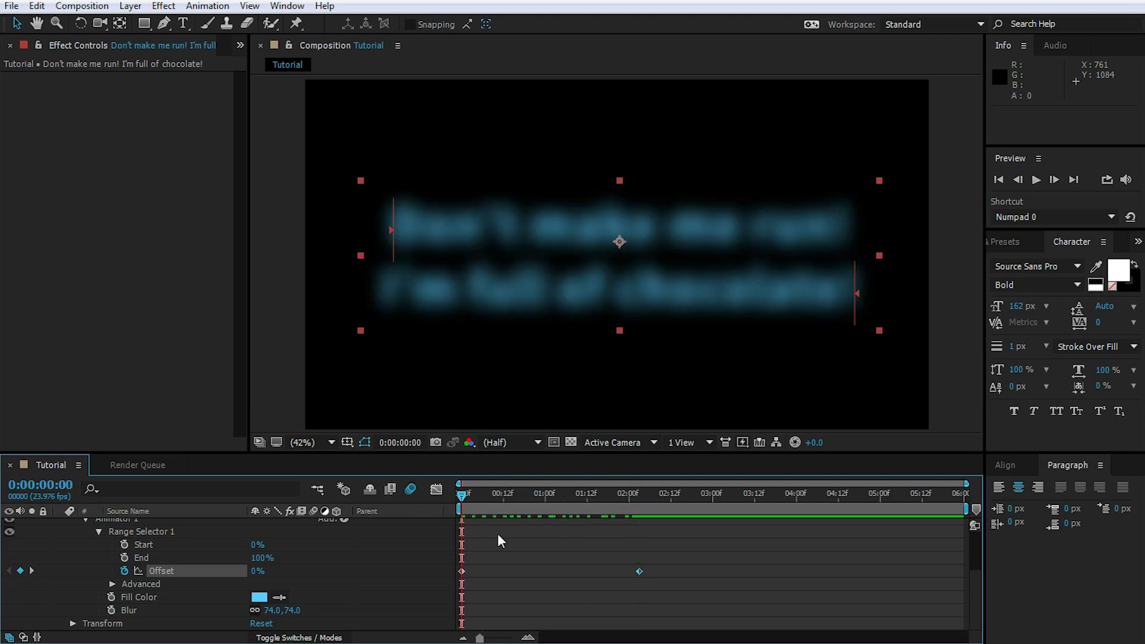
key(space)
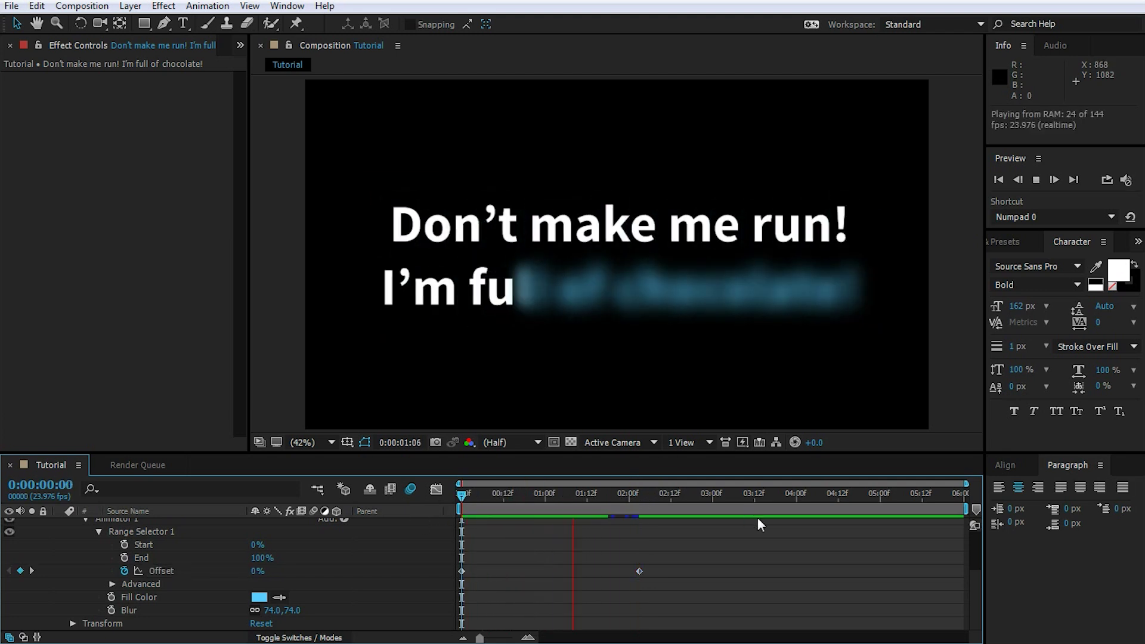
key(space)
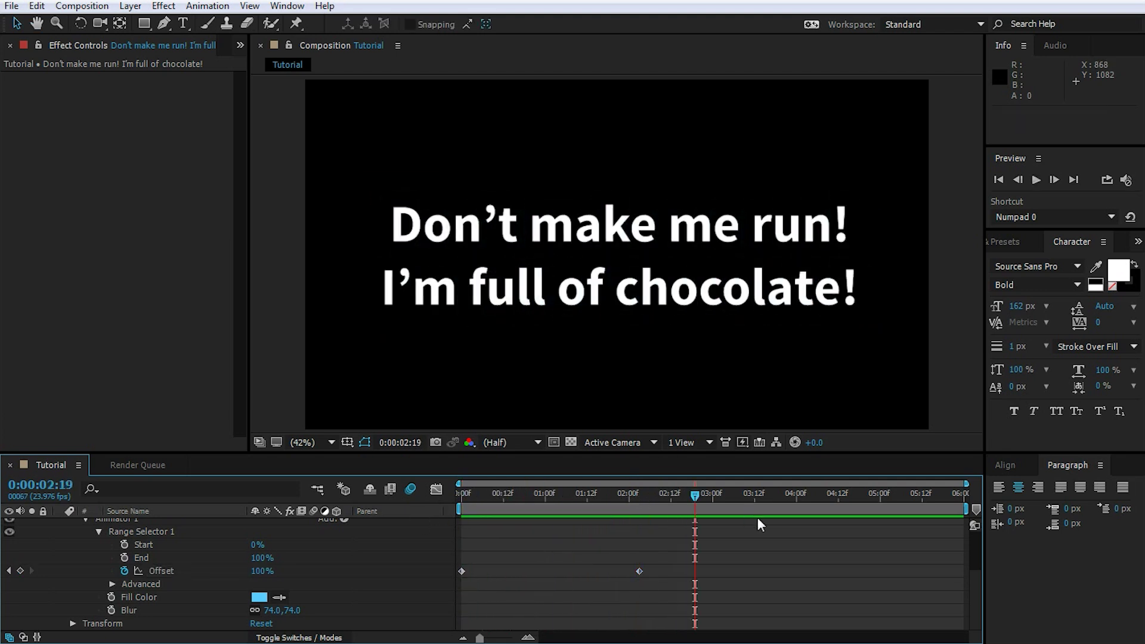
drag(691, 496, 581, 516)
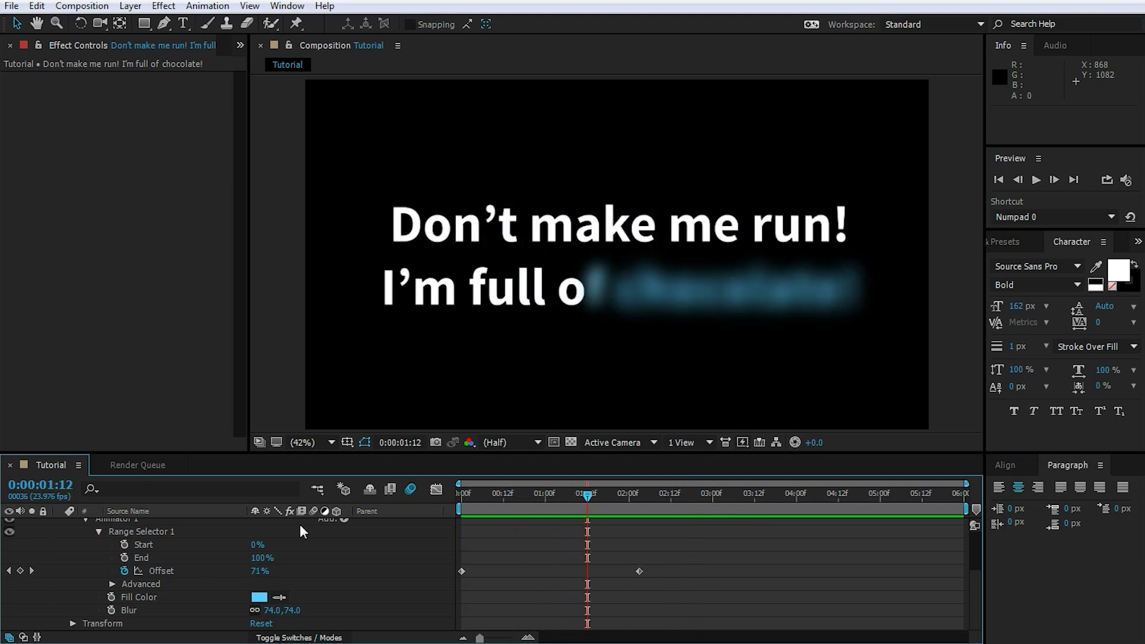
Delete the Blur property and Range Selector 1 from Animator 1, checking the sweep by scrubbing
click(135, 610)
key(Delete)
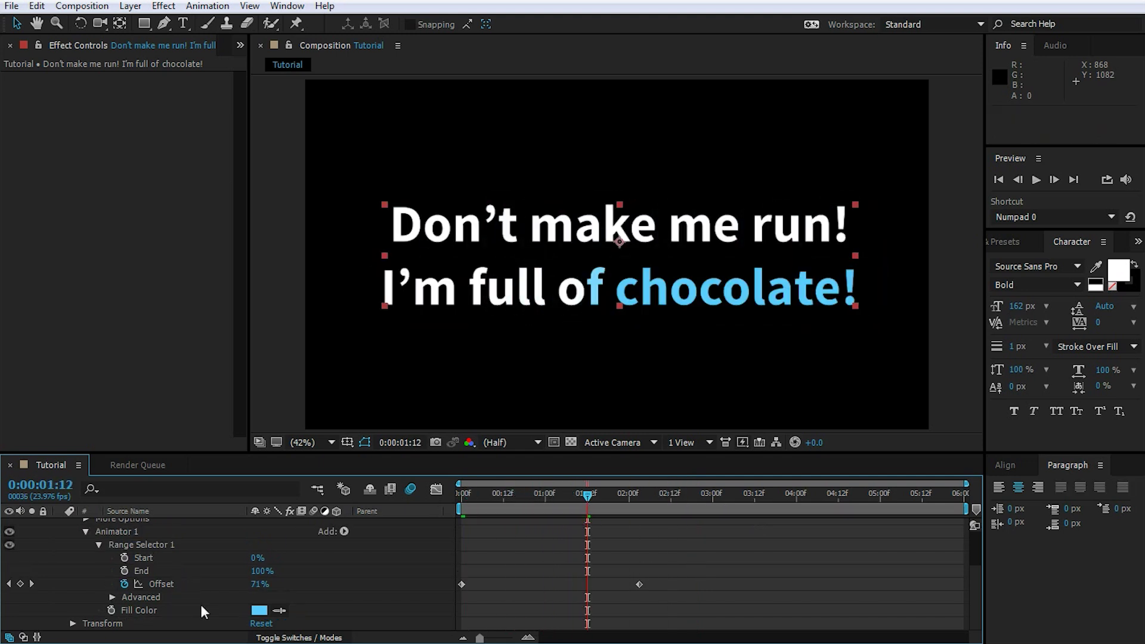
click(157, 546)
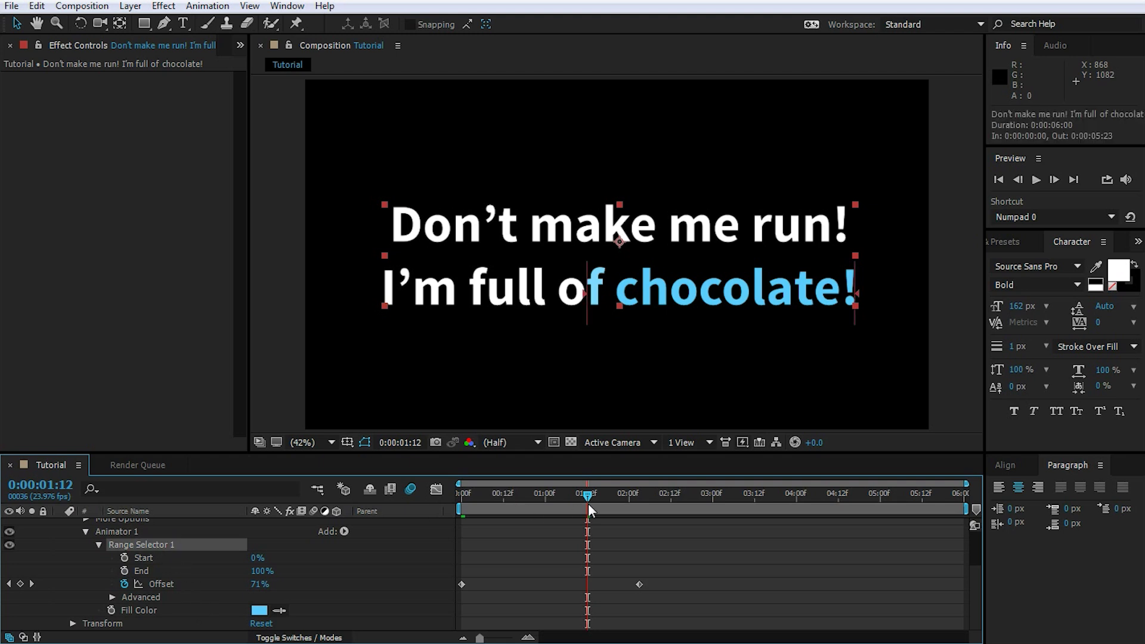
mouse_move(588, 503)
mouse_down()
mouse_move(539, 502)
mouse_move(603, 510)
mouse_move(573, 506)
mouse_up()
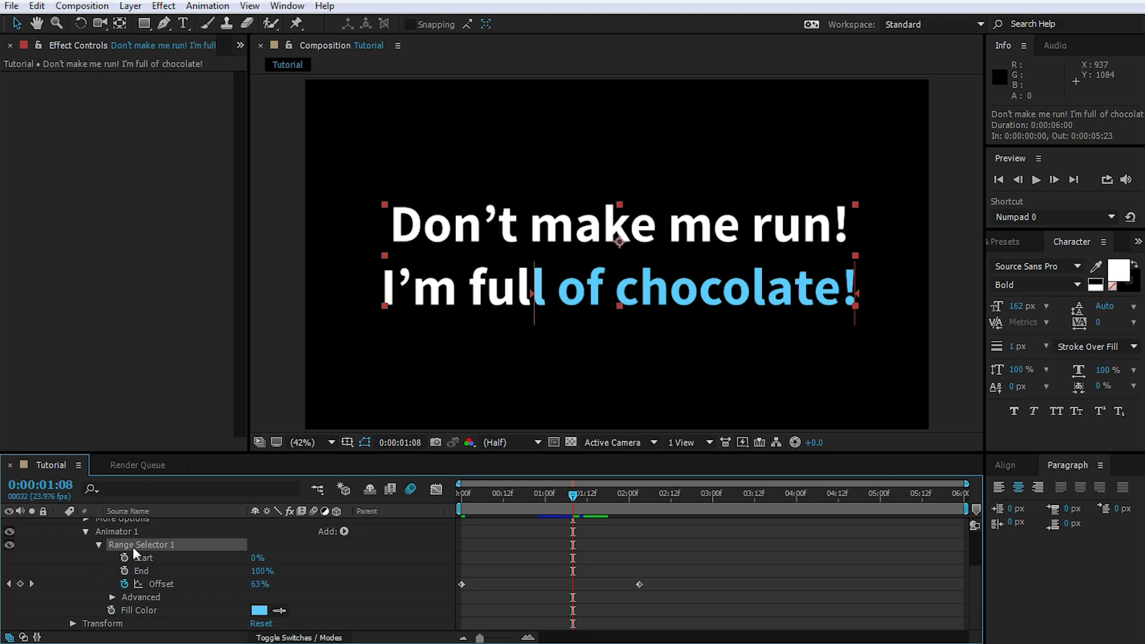
key(Delete)
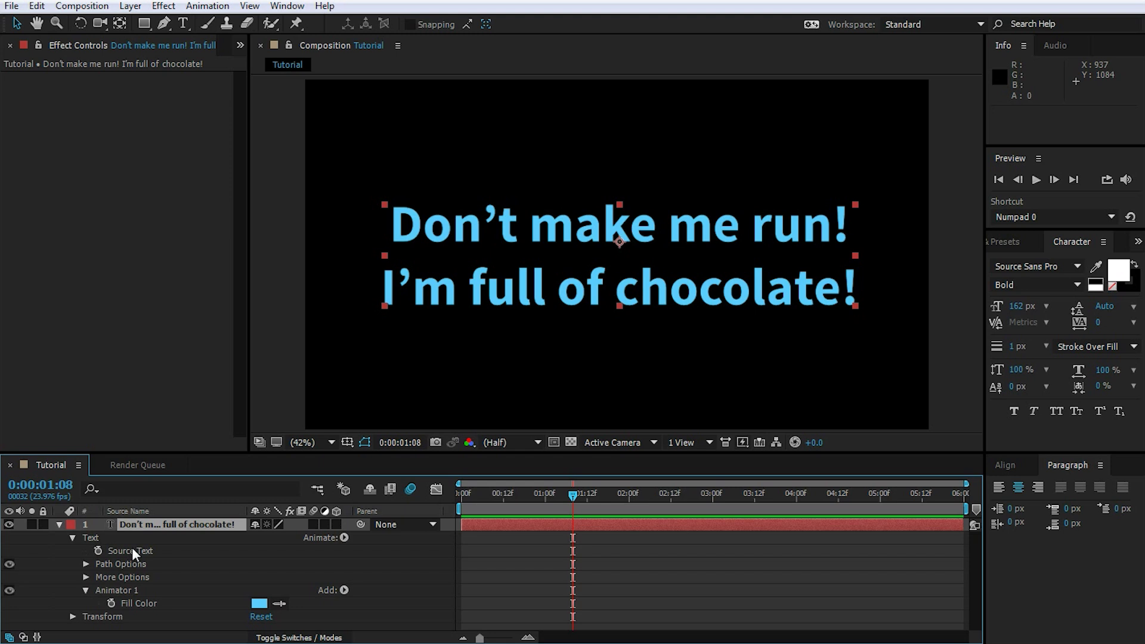
Add a Wiggly selector to Animator 1 so the blue tint scatters randomly across letters
click(120, 590)
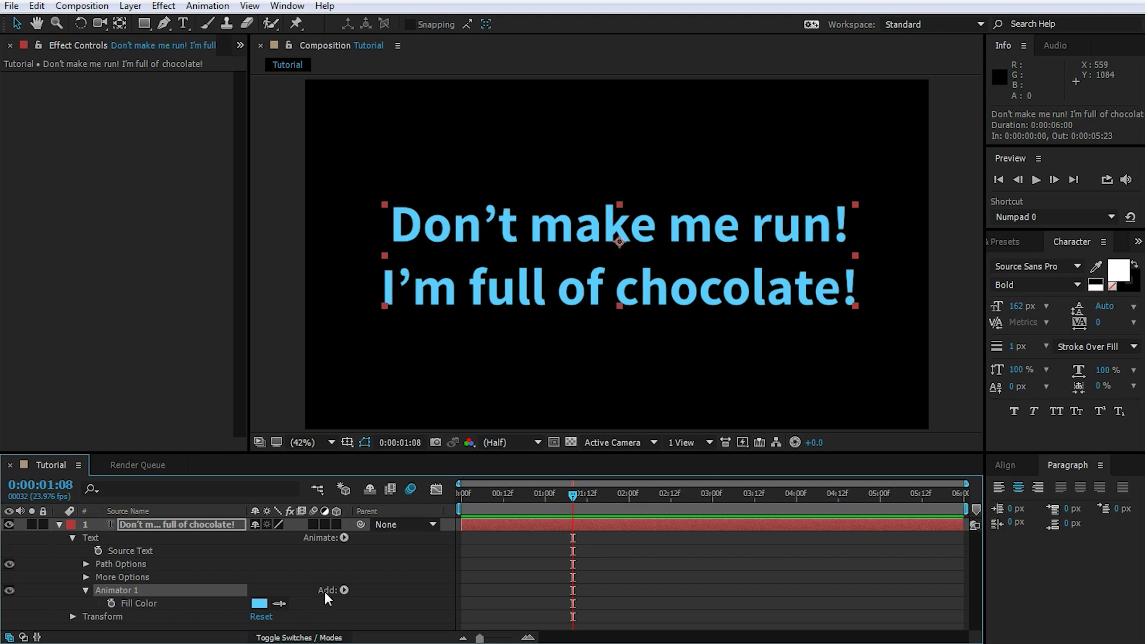
click(343, 591)
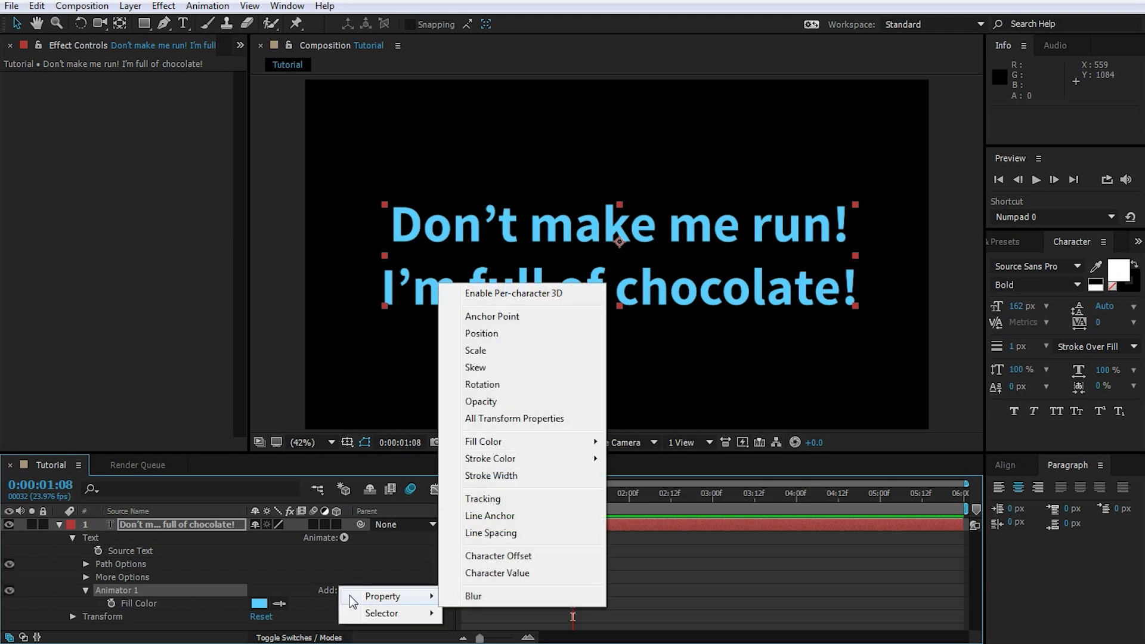
mouse_move(380, 618)
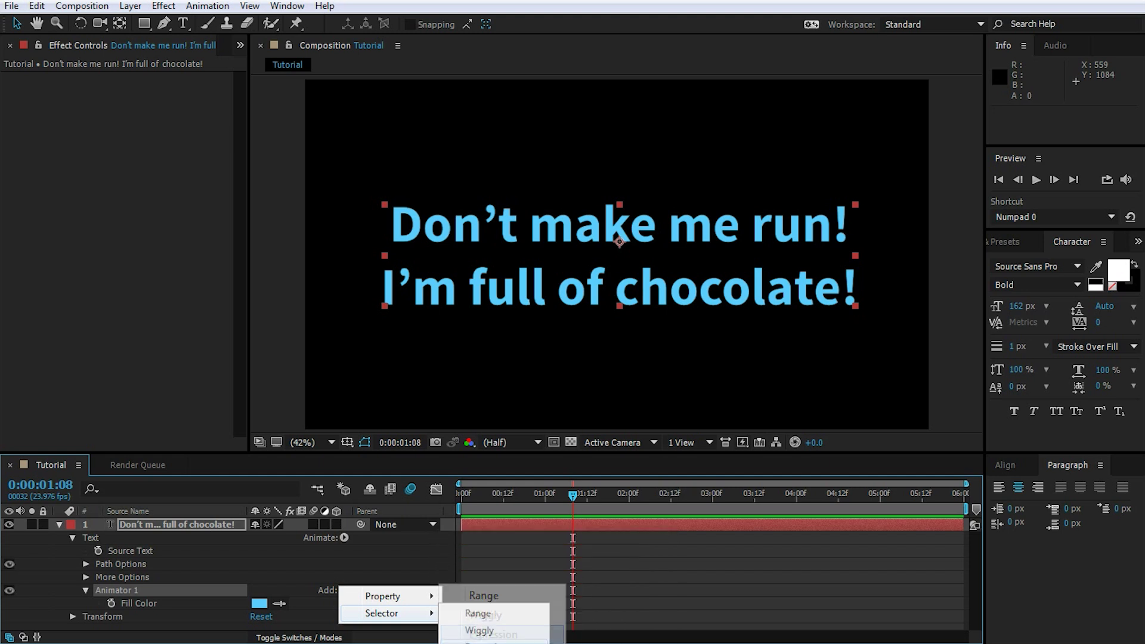
click(521, 634)
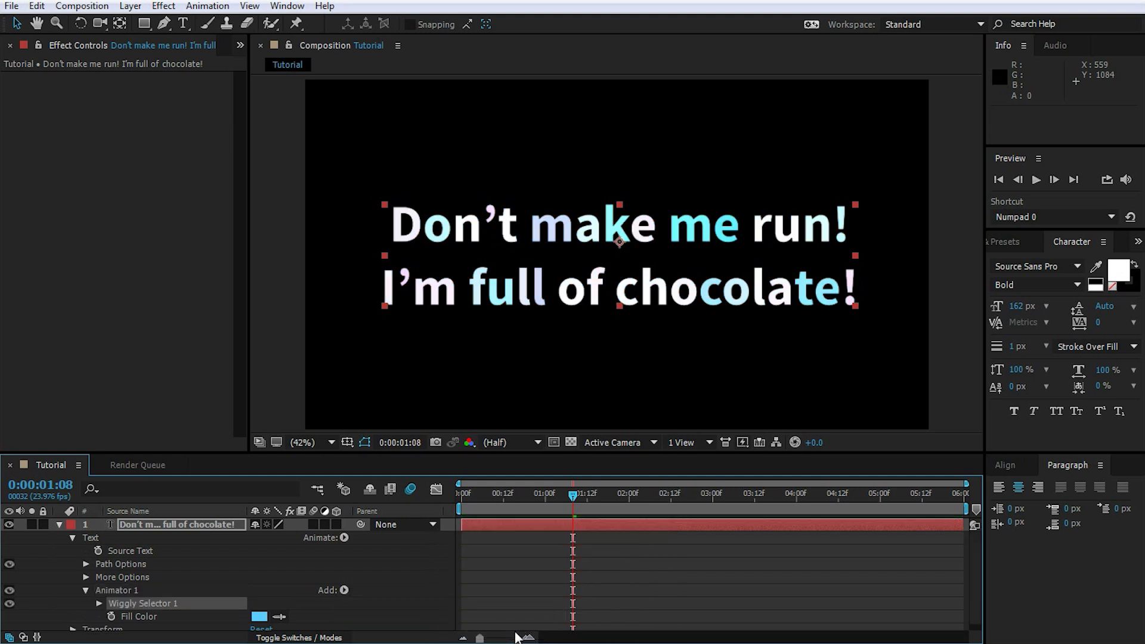
Change the animator's fill colour to deep blue 000CFF and scrub to check the new tints
key(space)
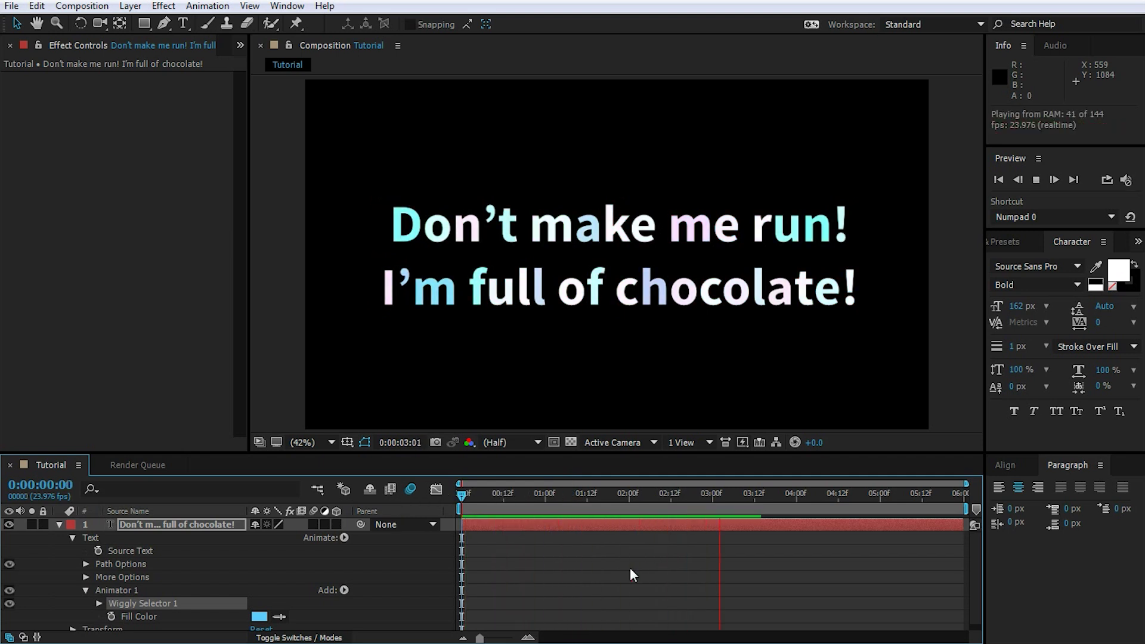
key(space)
click(259, 616)
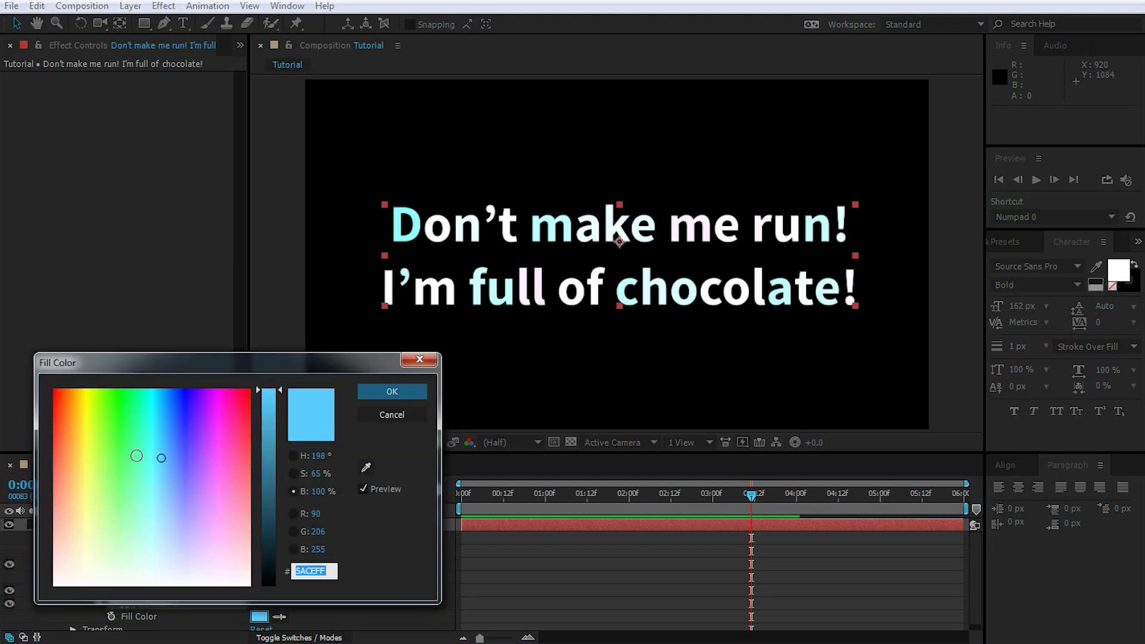
mouse_move(156, 459)
mouse_down()
mouse_move(181, 378)
mouse_move(183, 389)
mouse_up()
click(379, 391)
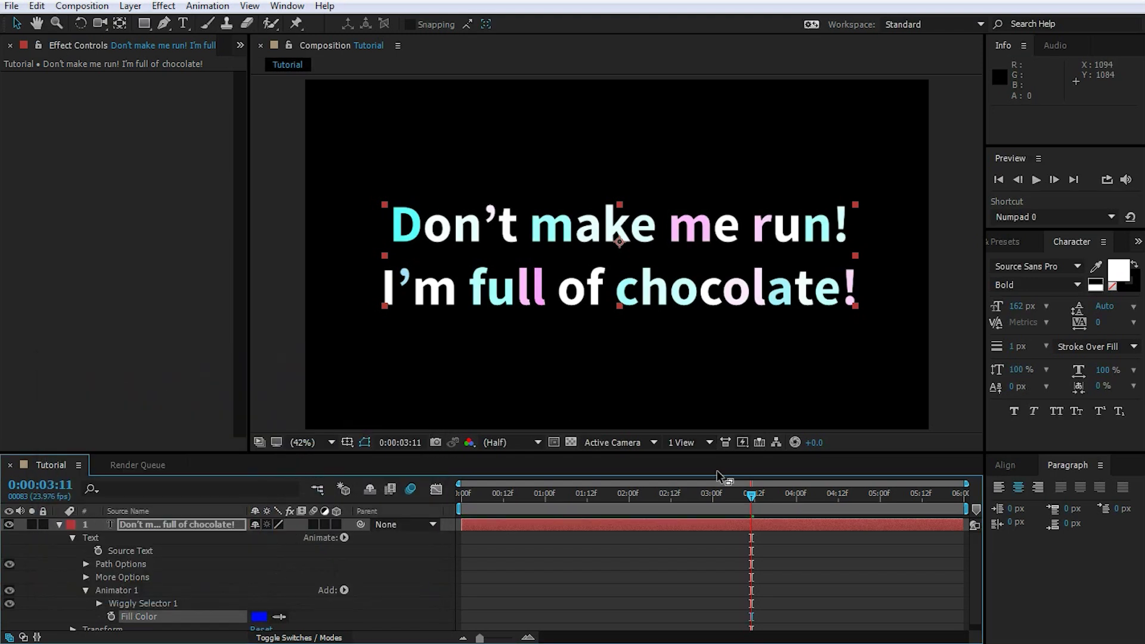
drag(739, 498, 563, 514)
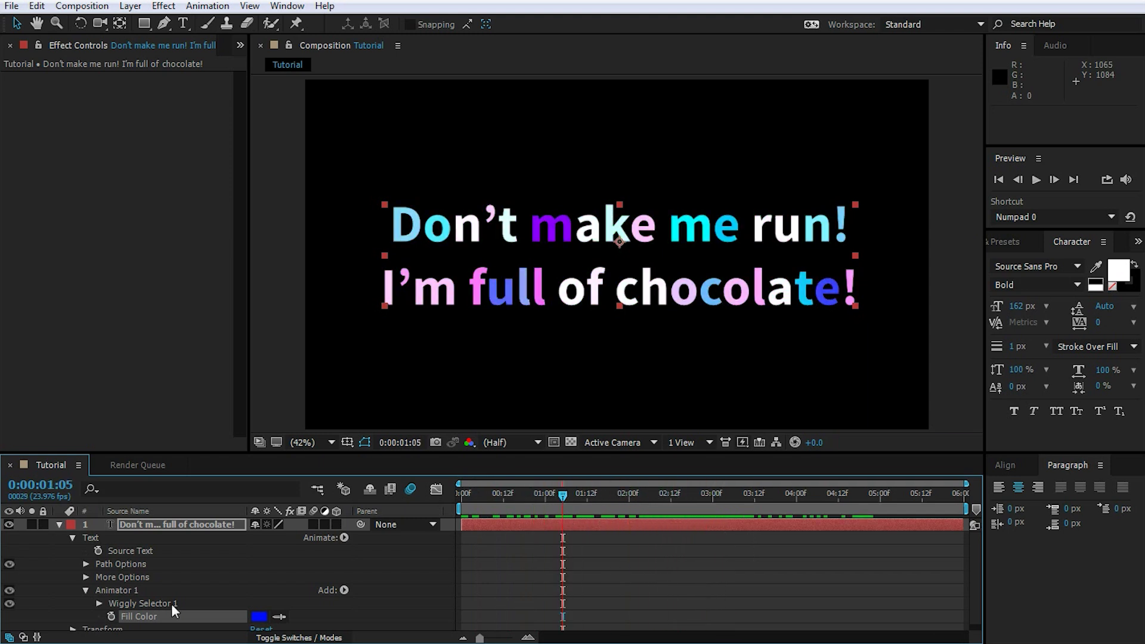
click(142, 604)
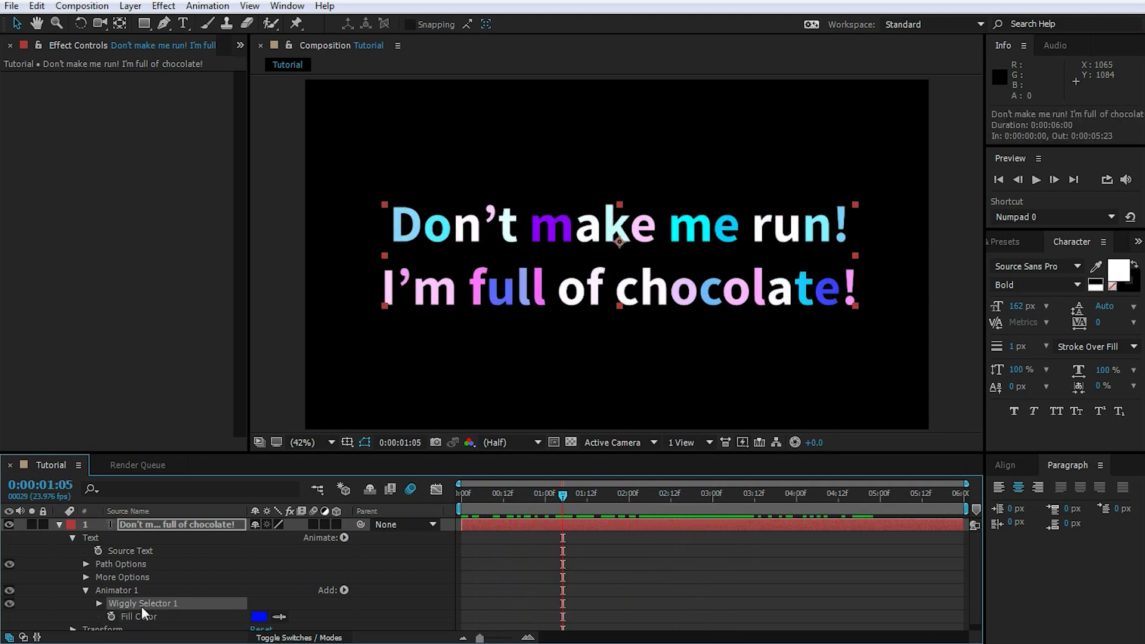
click(100, 603)
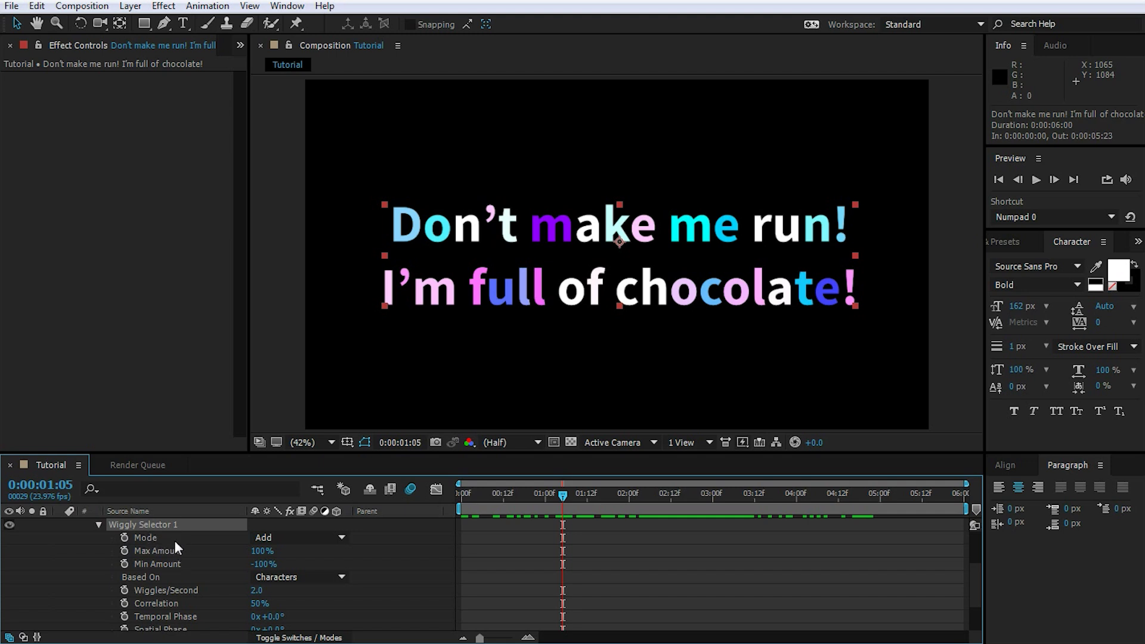
click(146, 577)
click(298, 576)
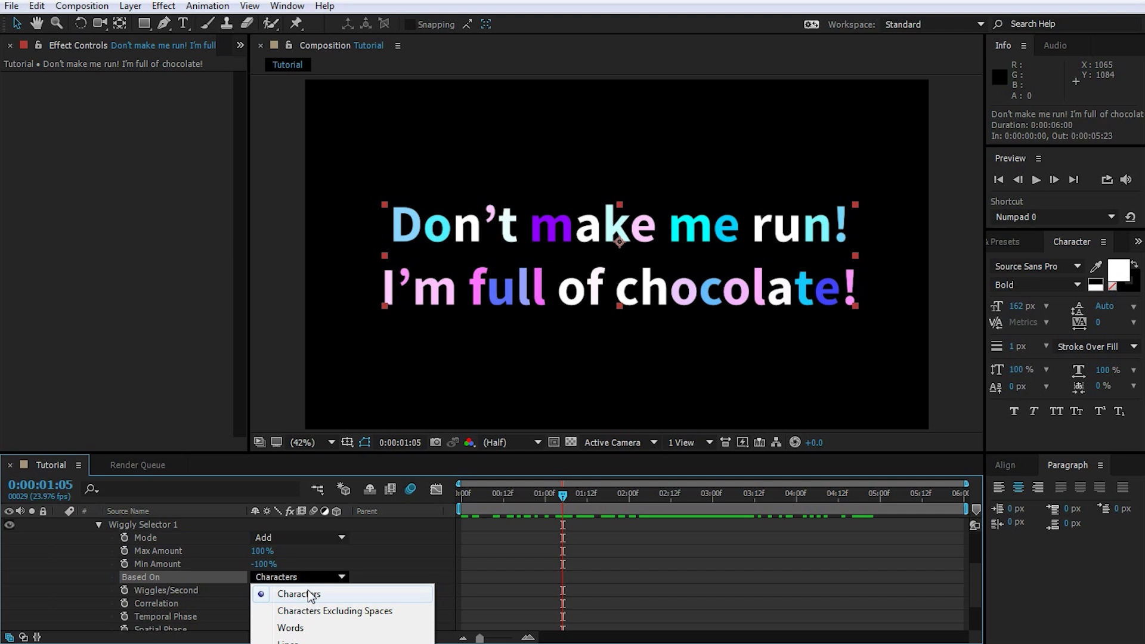
click(291, 628)
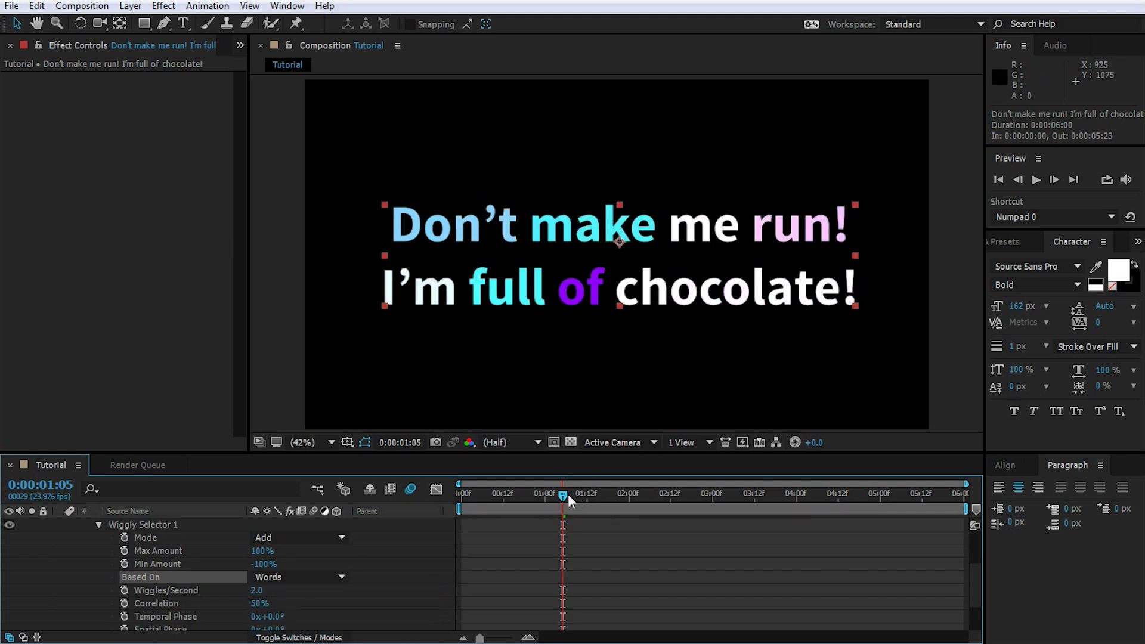
mouse_move(568, 494)
mouse_down()
mouse_move(803, 478)
mouse_move(526, 495)
mouse_move(574, 494)
mouse_up()
click(298, 577)
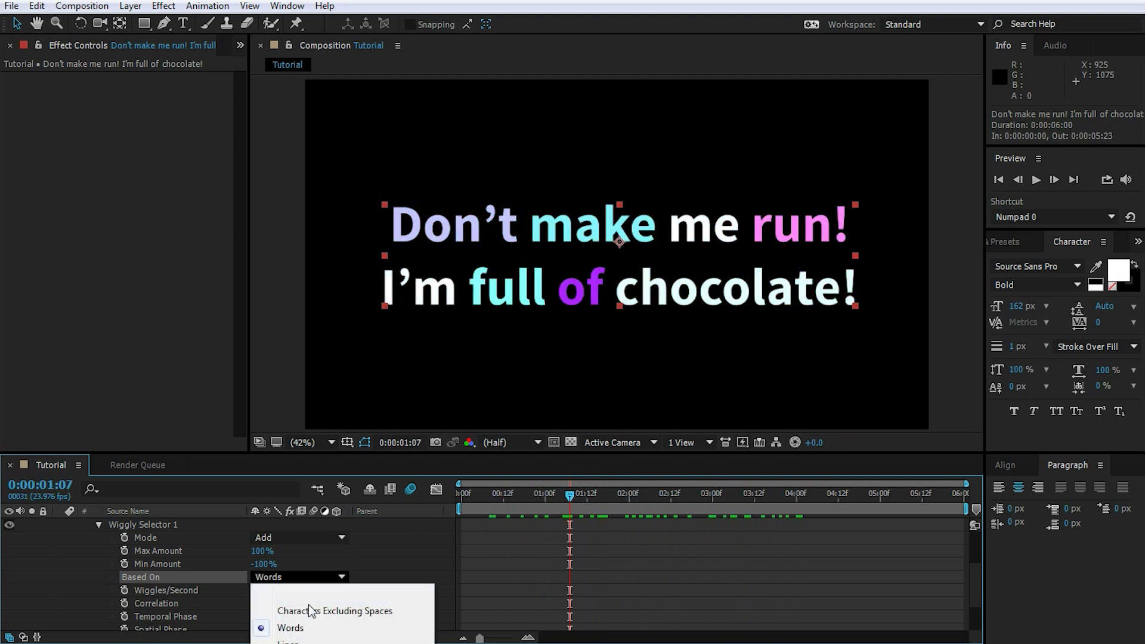
click(289, 642)
drag(567, 491, 496, 493)
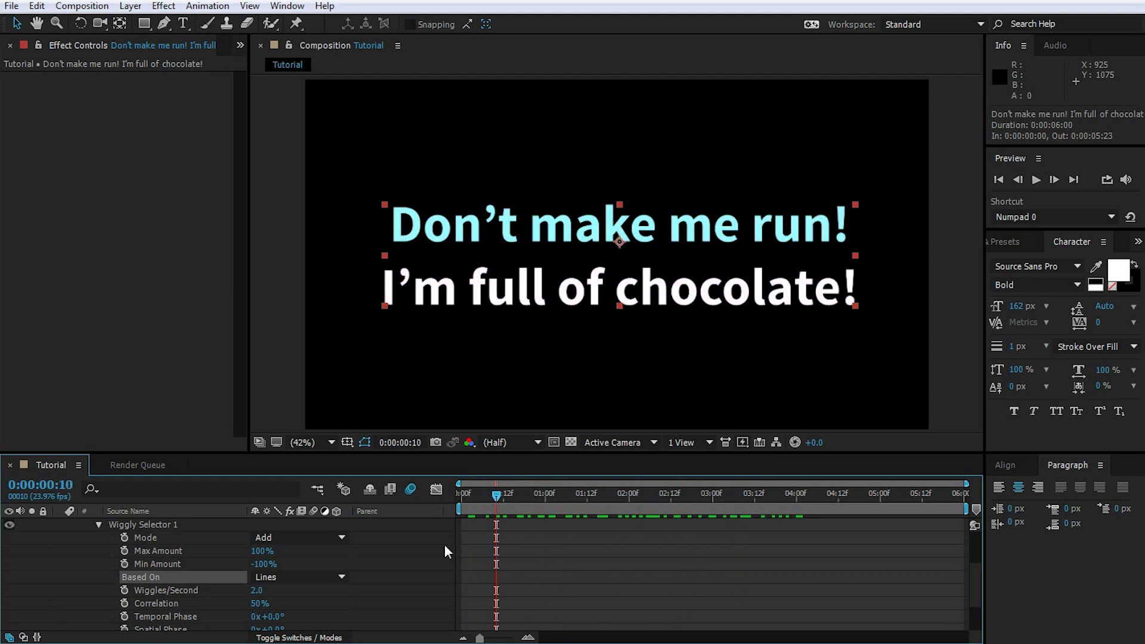
click(325, 576)
click(312, 595)
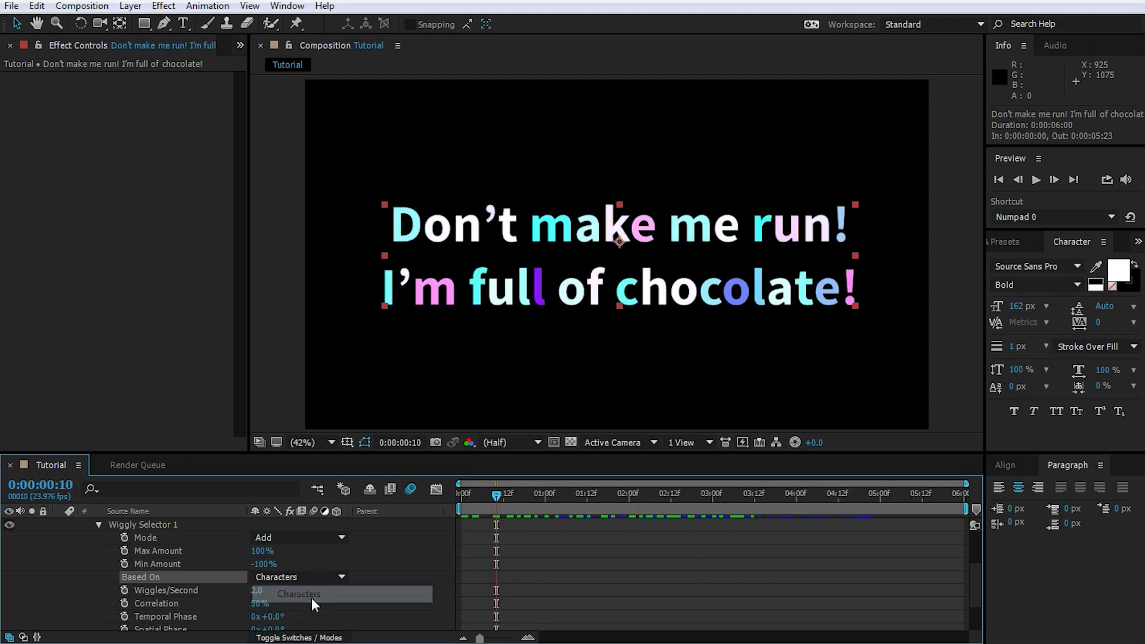
Add a Scale property to Animator 1 and set it to 130%
click(98, 524)
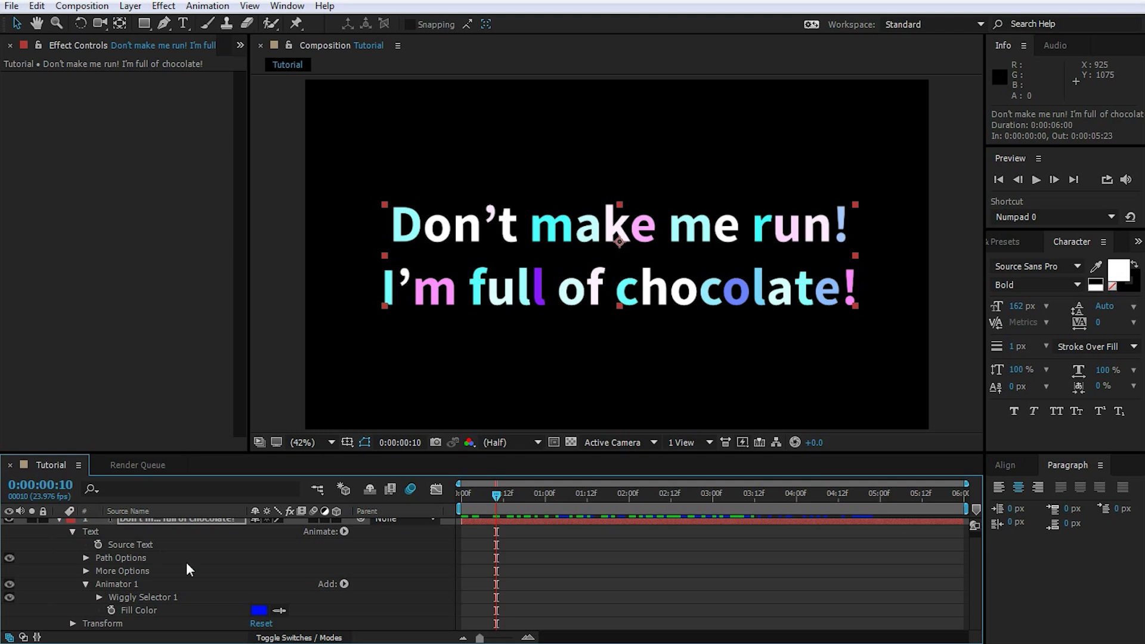
click(128, 584)
click(345, 583)
mouse_move(384, 590)
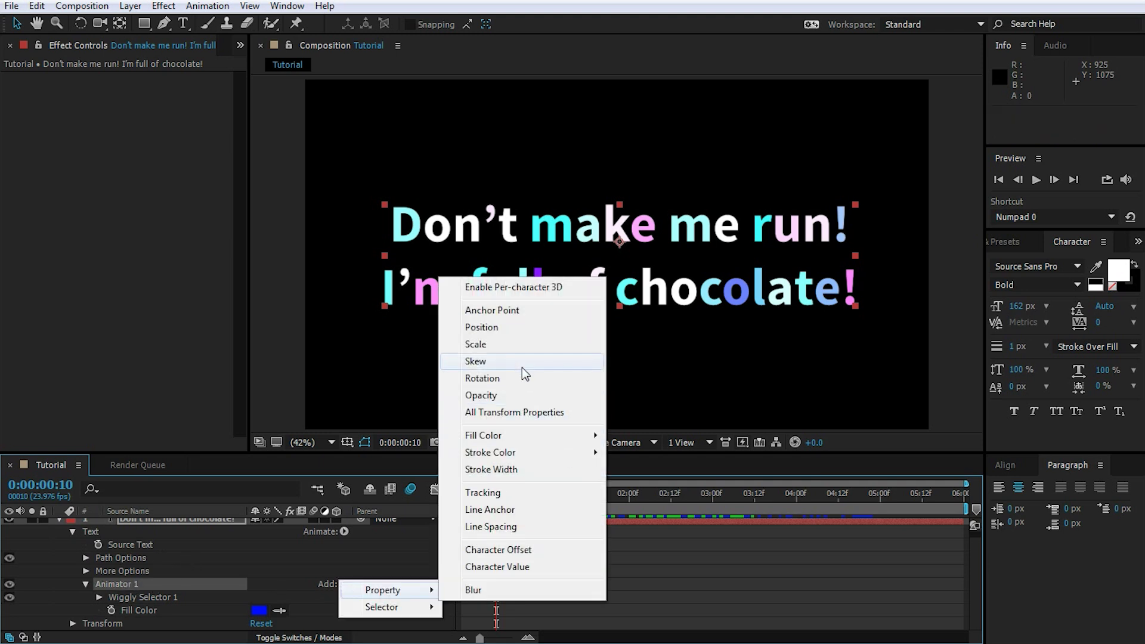
click(528, 350)
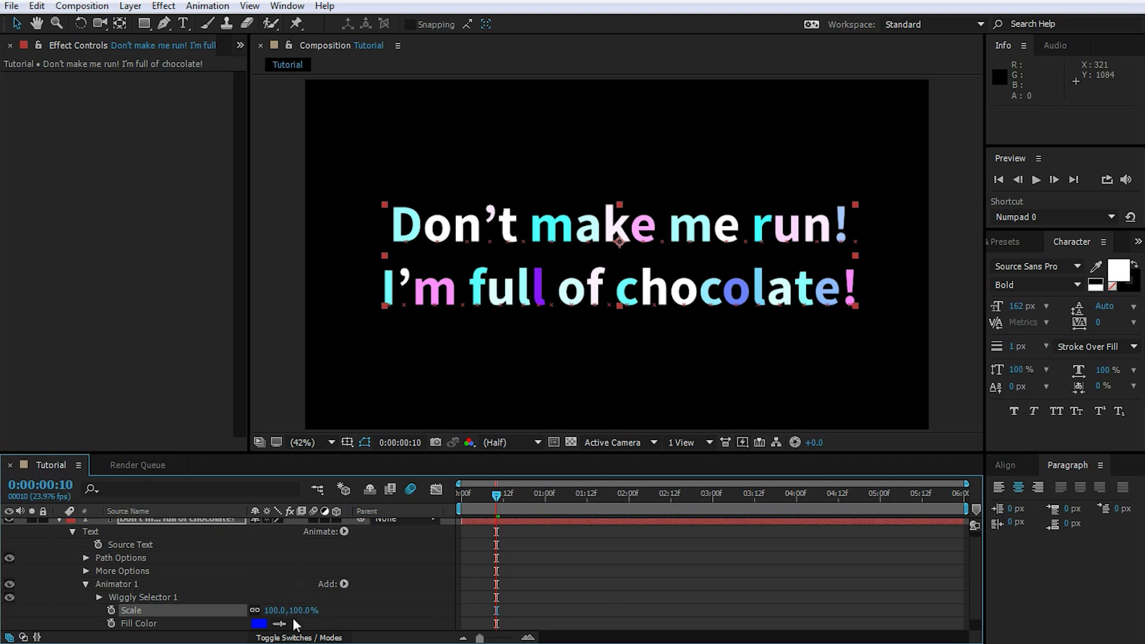
drag(296, 615, 320, 610)
Preview the colour and scale wiggle from 0:00, stopping around 3:09
drag(498, 492, 429, 498)
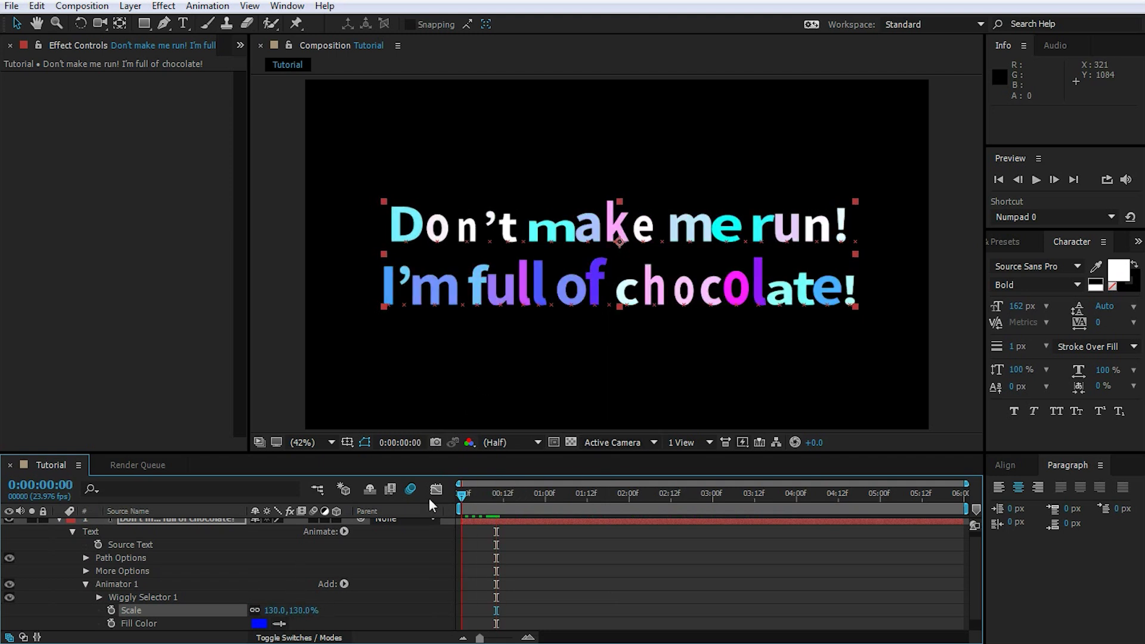
key(space)
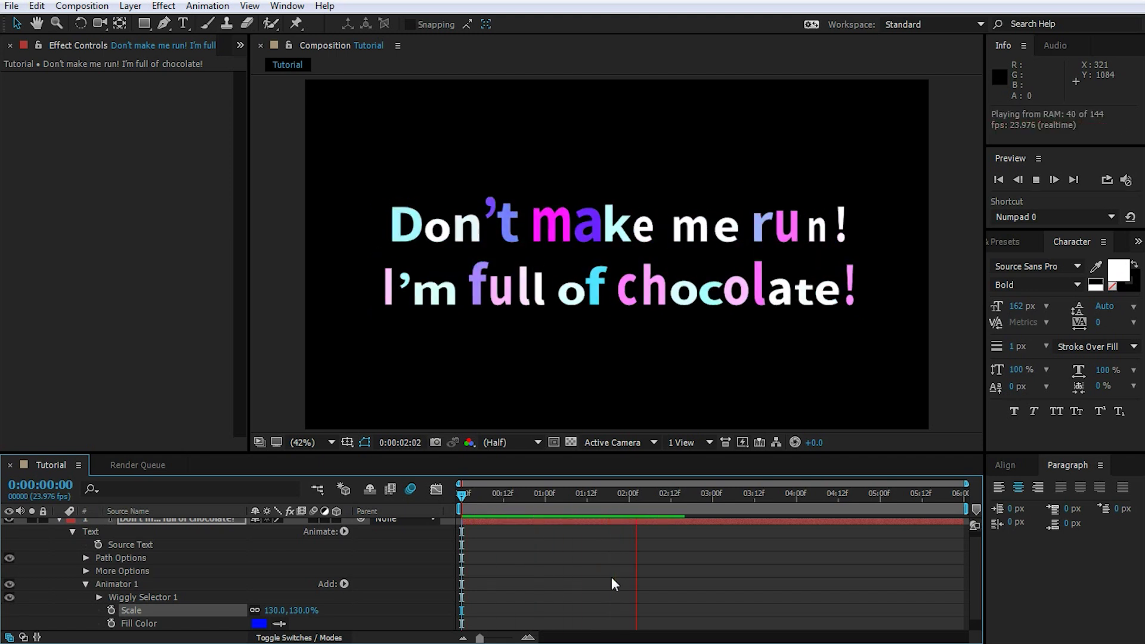
key(space)
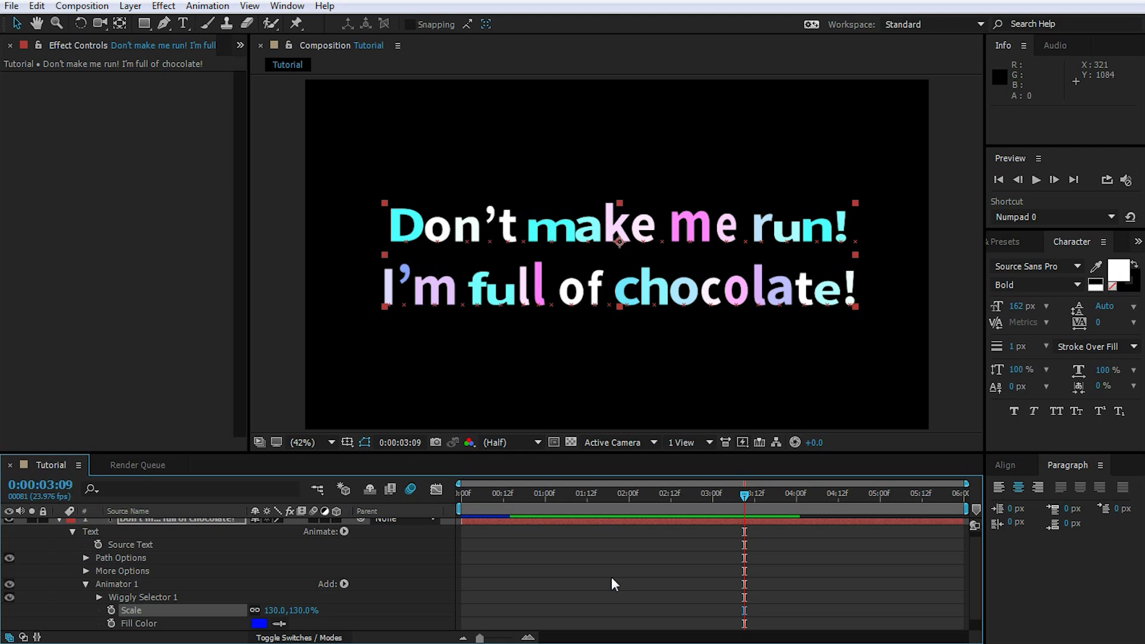
click(110, 582)
Add a second text animator with a Position property to the title
click(87, 583)
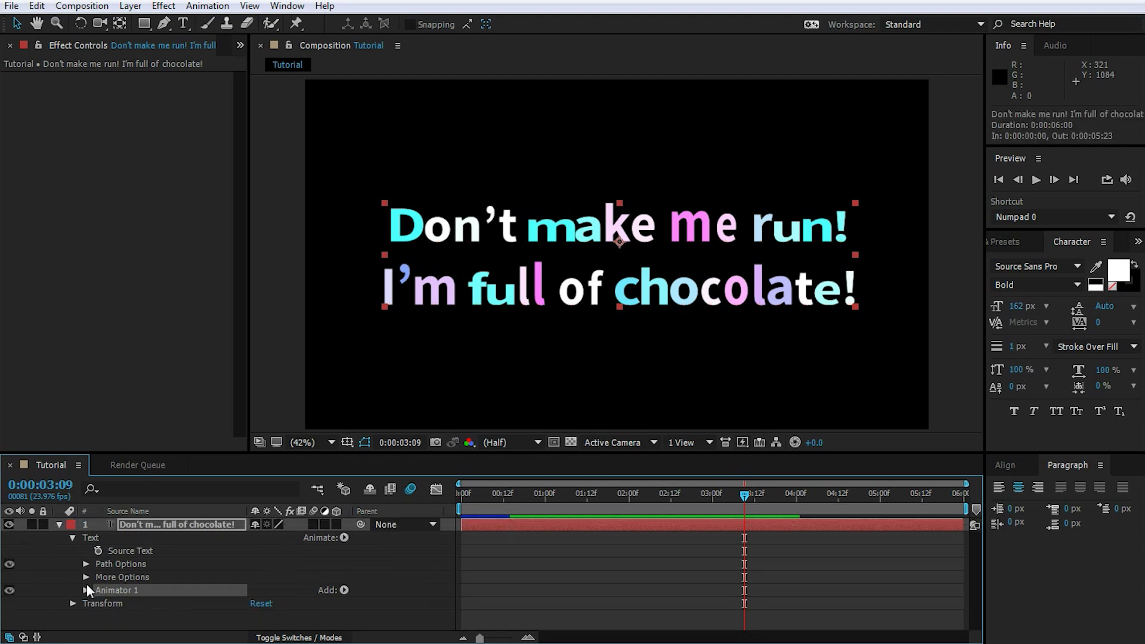
drag(692, 490, 625, 506)
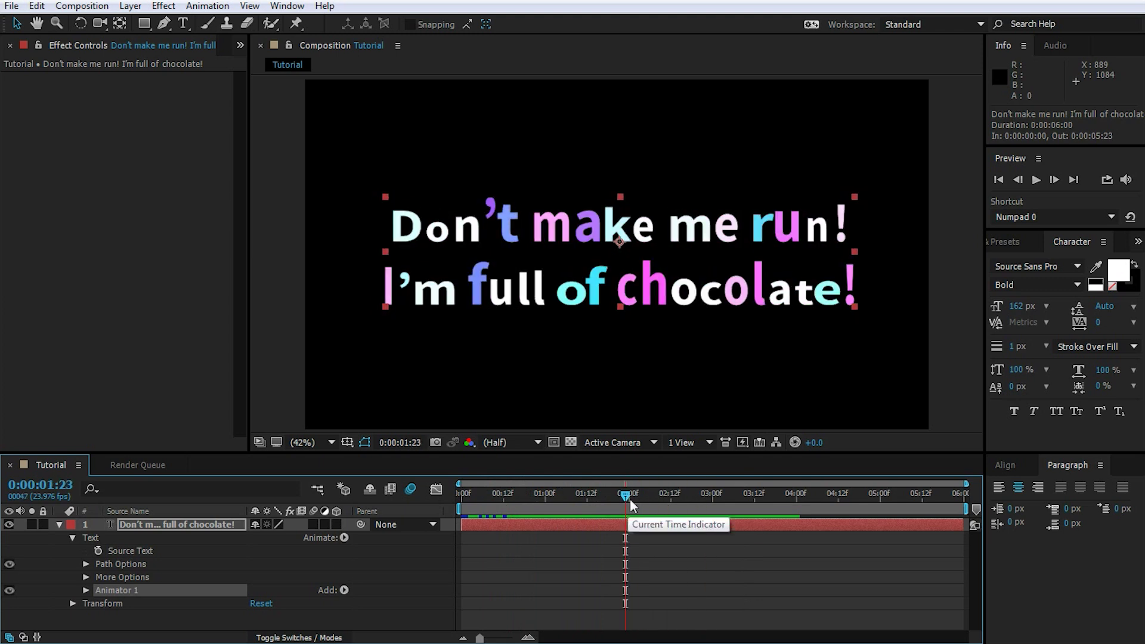
click(142, 537)
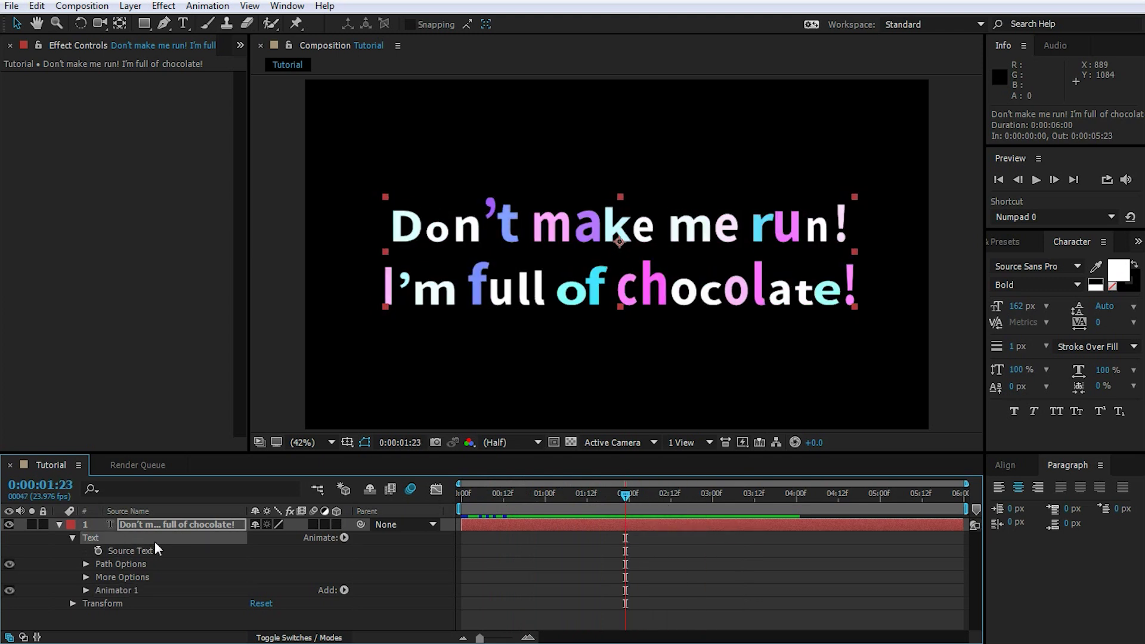
click(345, 538)
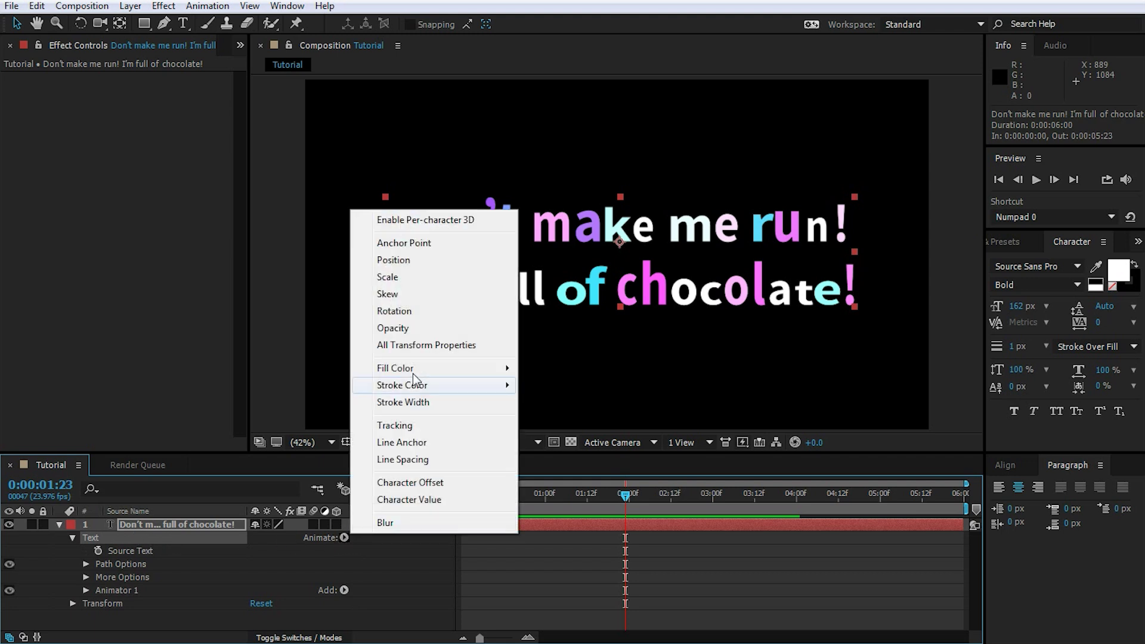
click(393, 262)
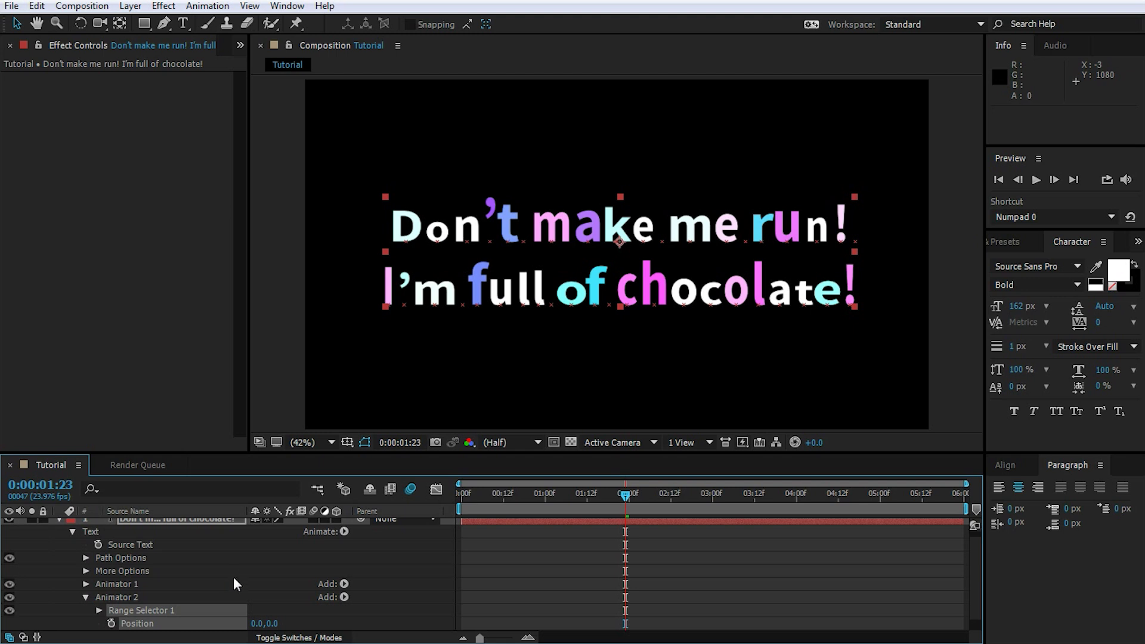
Set Animator 2's Position to 0.0,-179.0 to lift the characters upward
scroll(221, 584, down, 1)
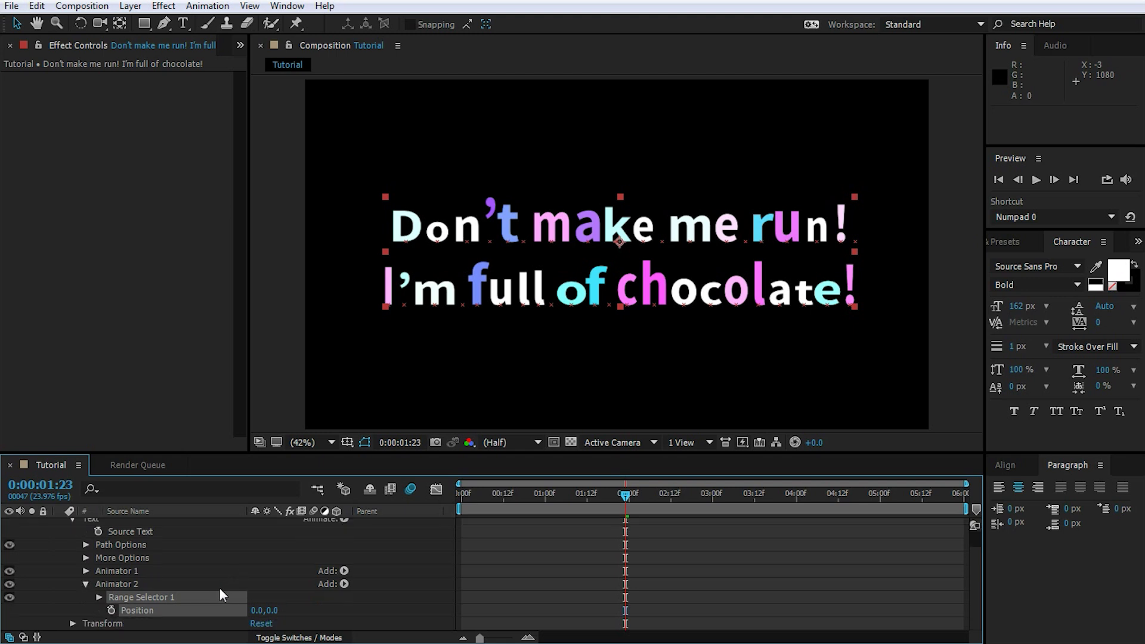
click(128, 583)
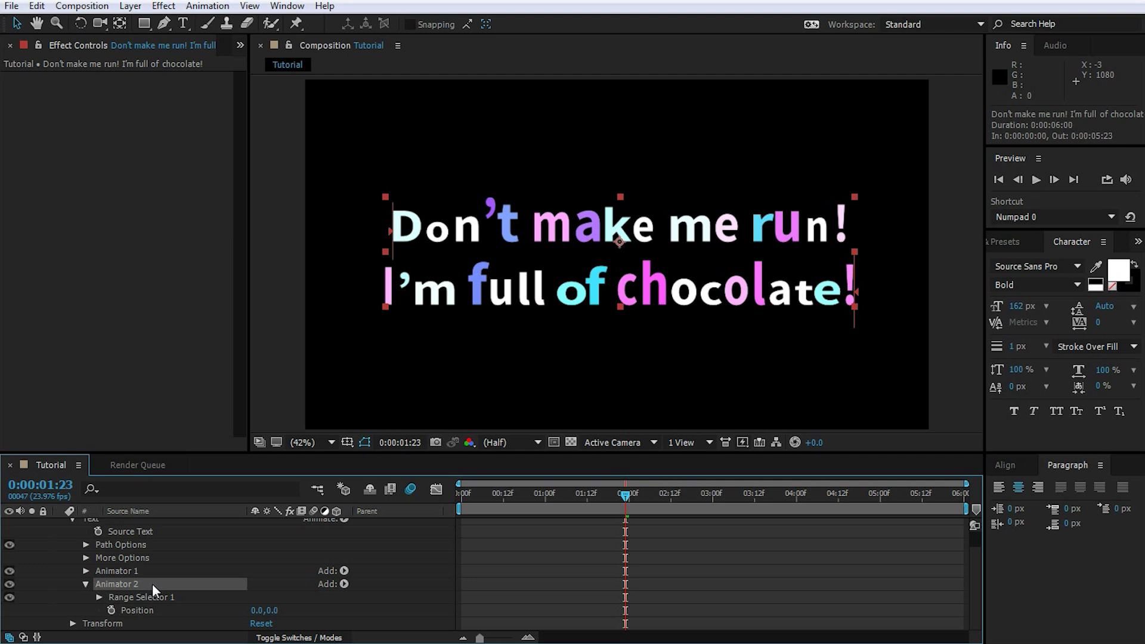
click(144, 596)
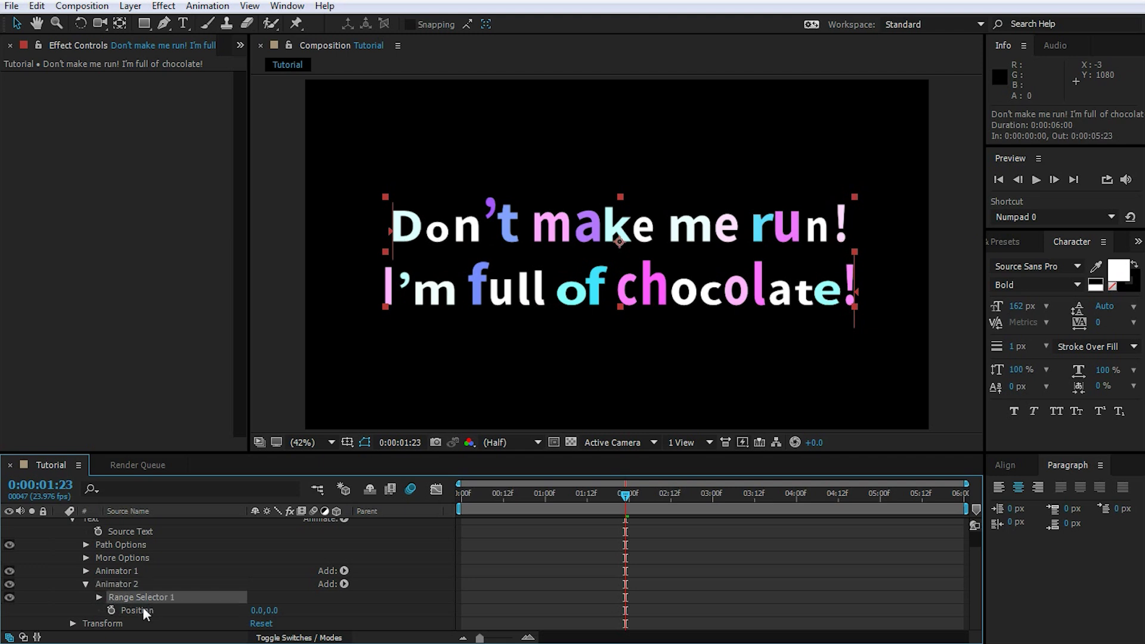
click(143, 611)
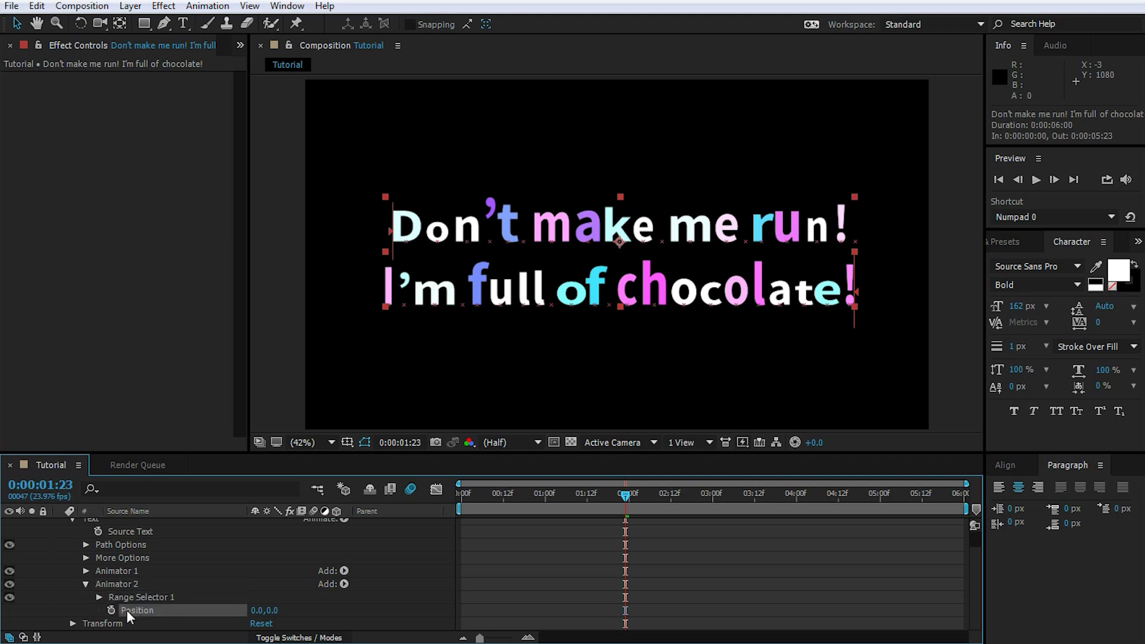
drag(274, 610, 130, 609)
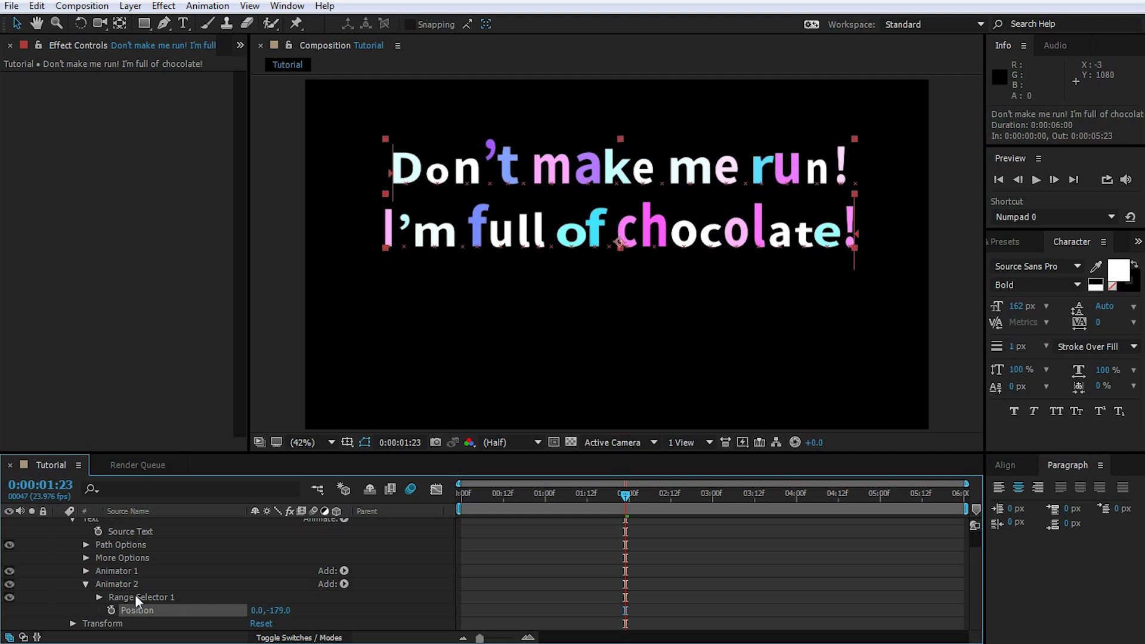
click(134, 597)
Expand Range Selector 1 and raise Animator 2's Position to 0.0,-762.0
click(99, 597)
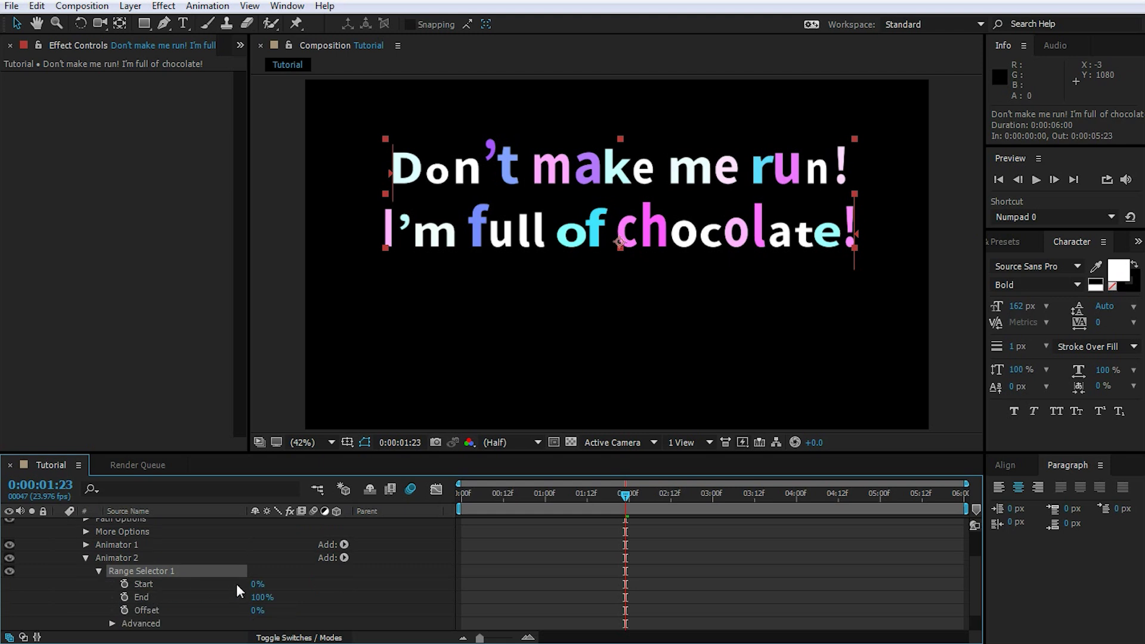
drag(257, 584, 326, 585)
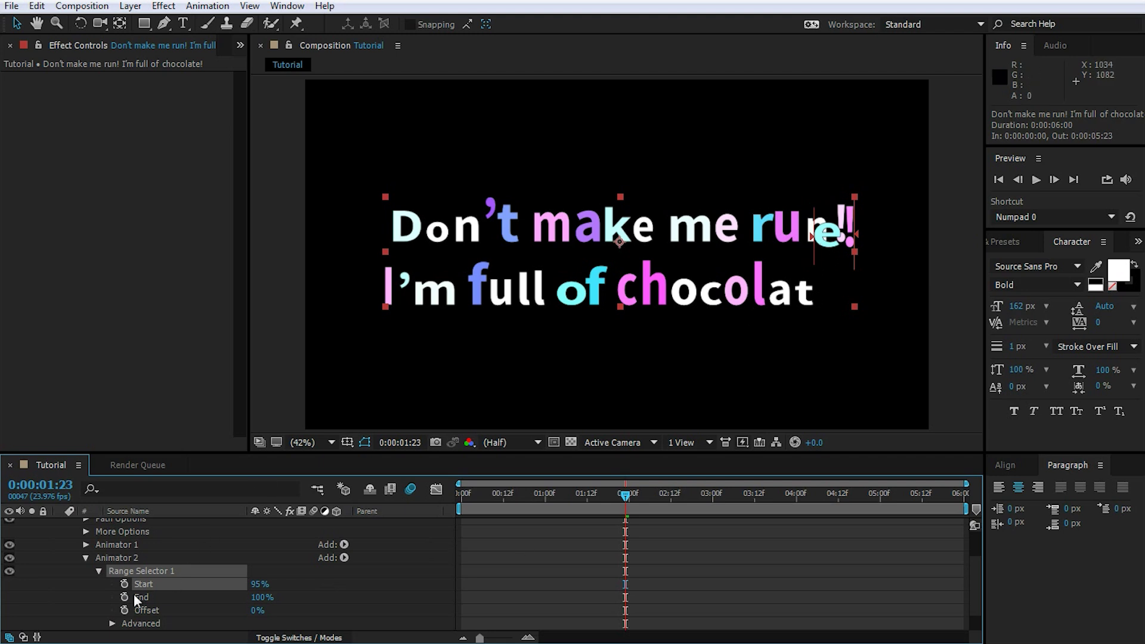
scroll(163, 585, down, 1)
drag(281, 610, 104, 610)
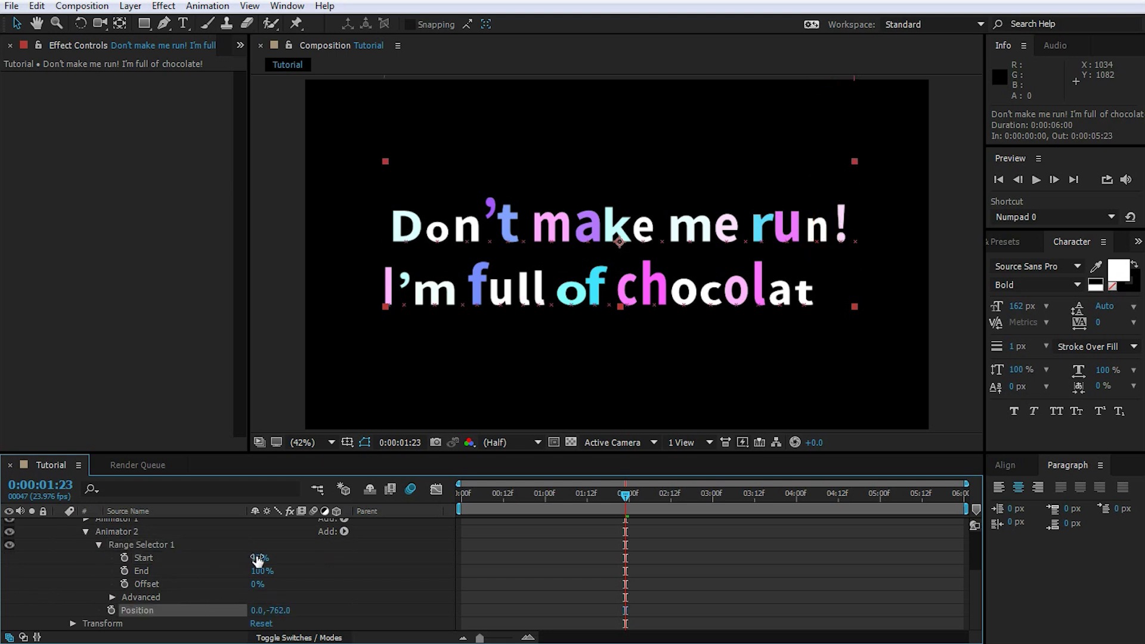
drag(255, 557, 194, 555)
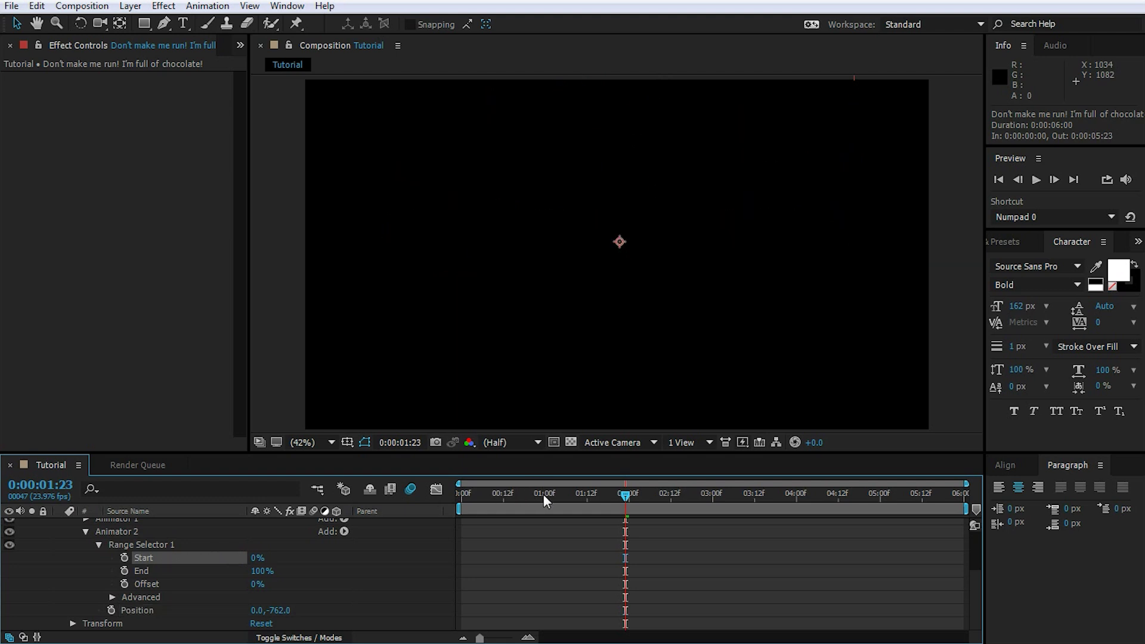
Keyframe Range Selector Start from 0% at 0:00 to 100% at 2:00, then review the drop-in
drag(614, 492, 445, 504)
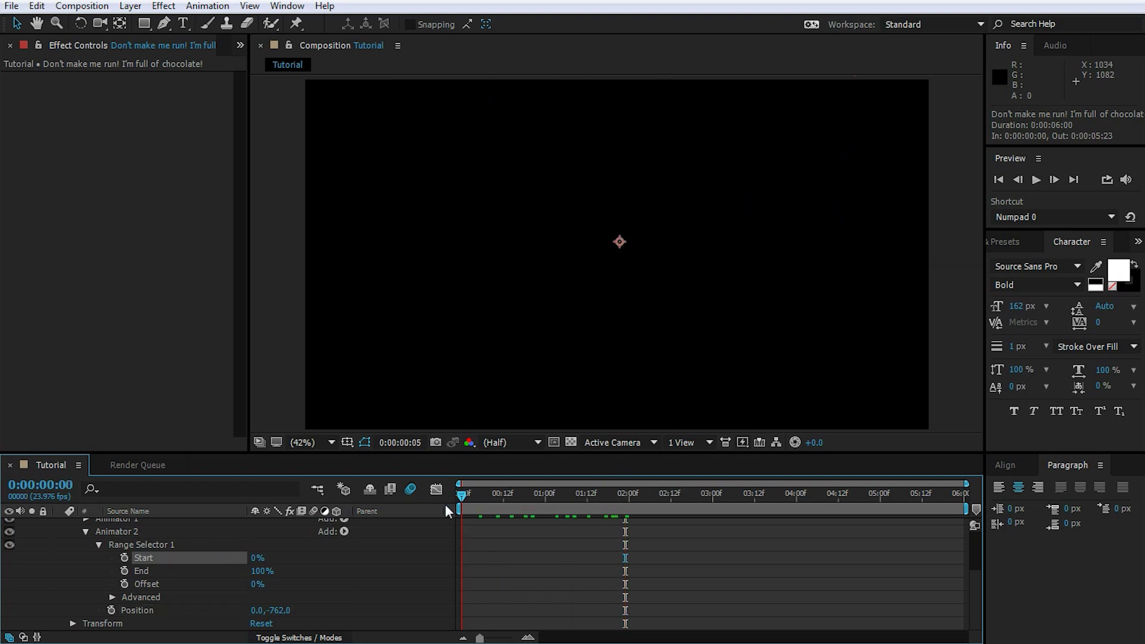
click(125, 557)
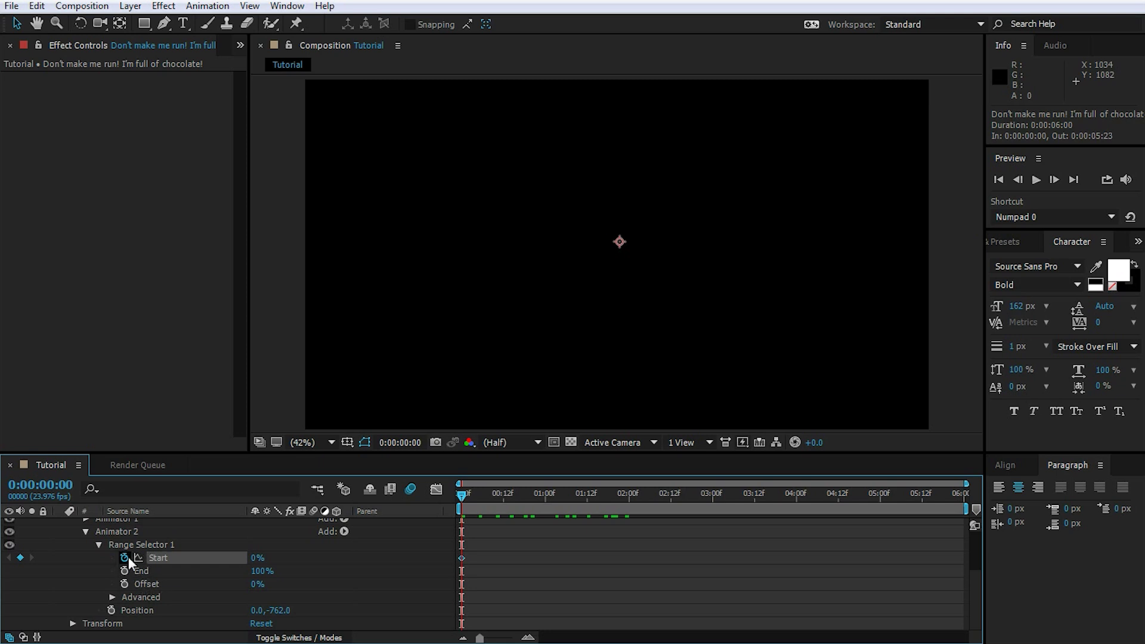
drag(457, 491, 629, 505)
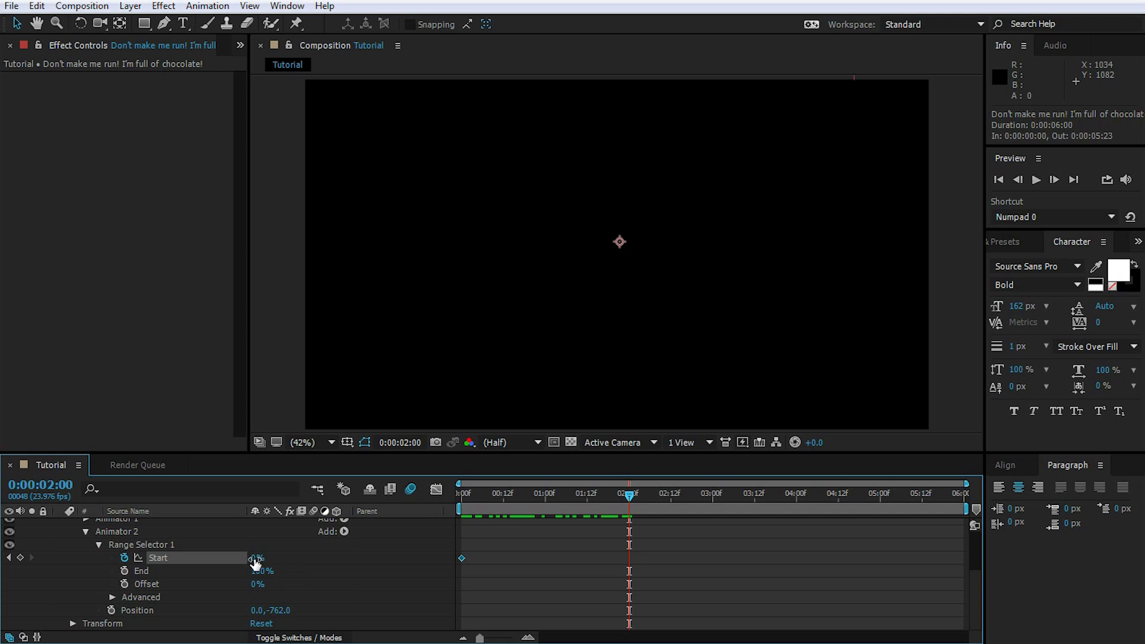
drag(258, 559, 341, 559)
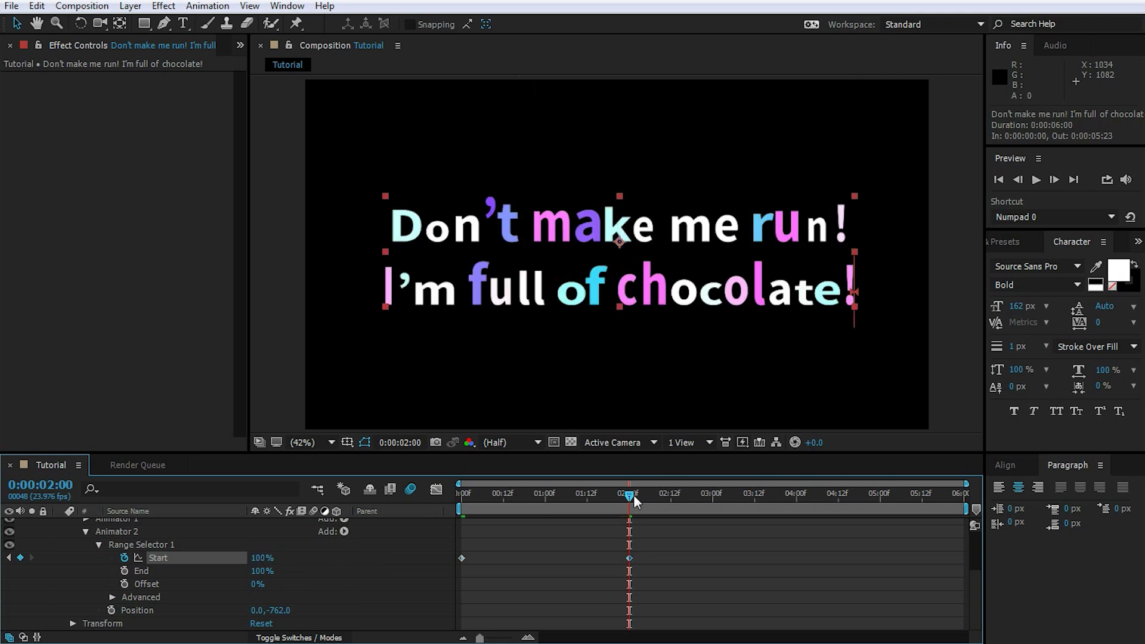
drag(632, 495, 583, 499)
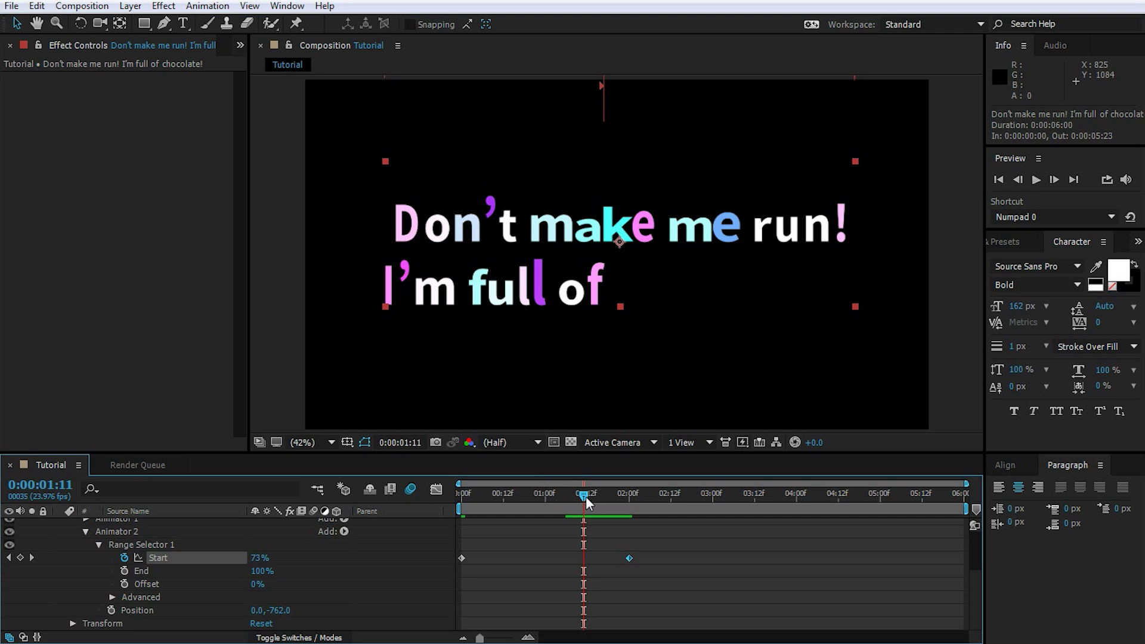
drag(586, 496, 439, 514)
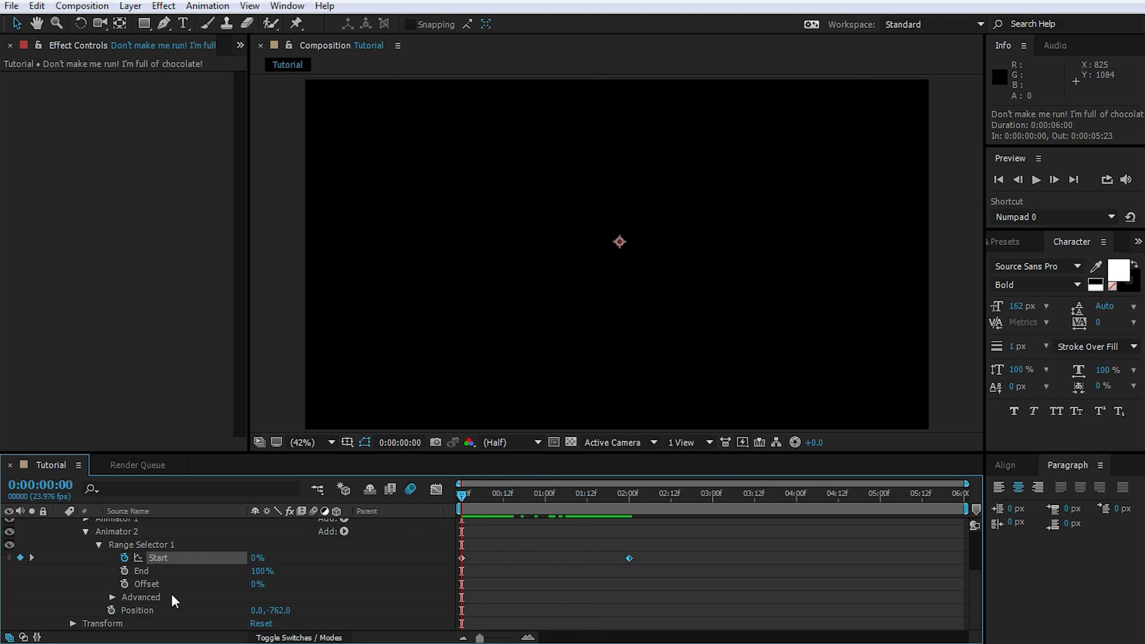
Enable motion blur on the text layer and preview the letters dropping in through 5:01
scroll(375, 572, up, 3)
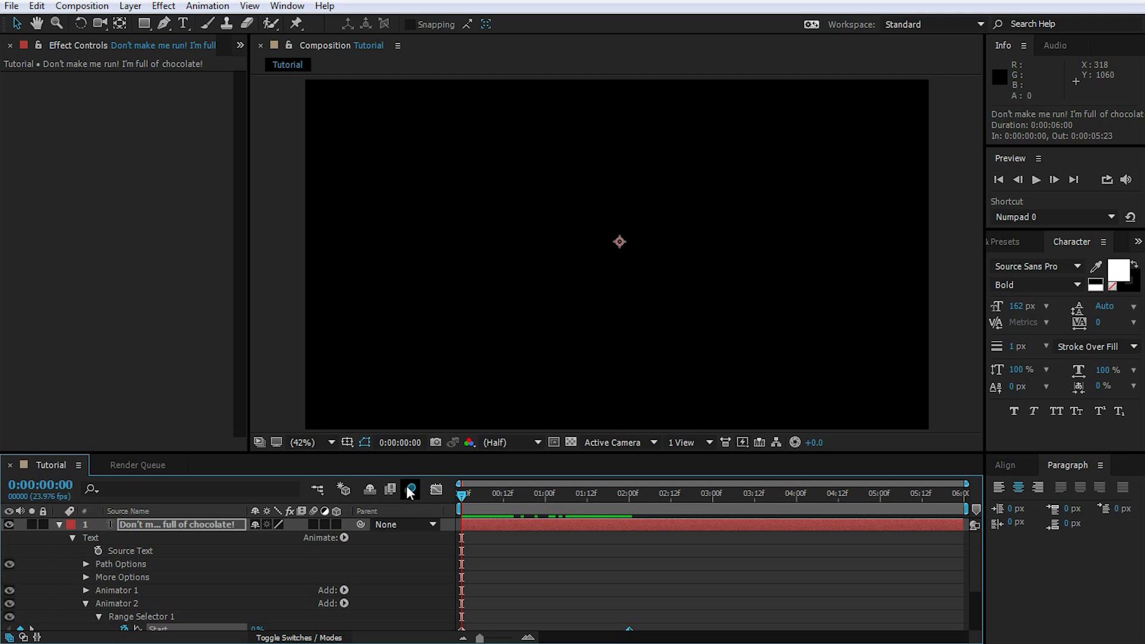
click(313, 525)
key(space)
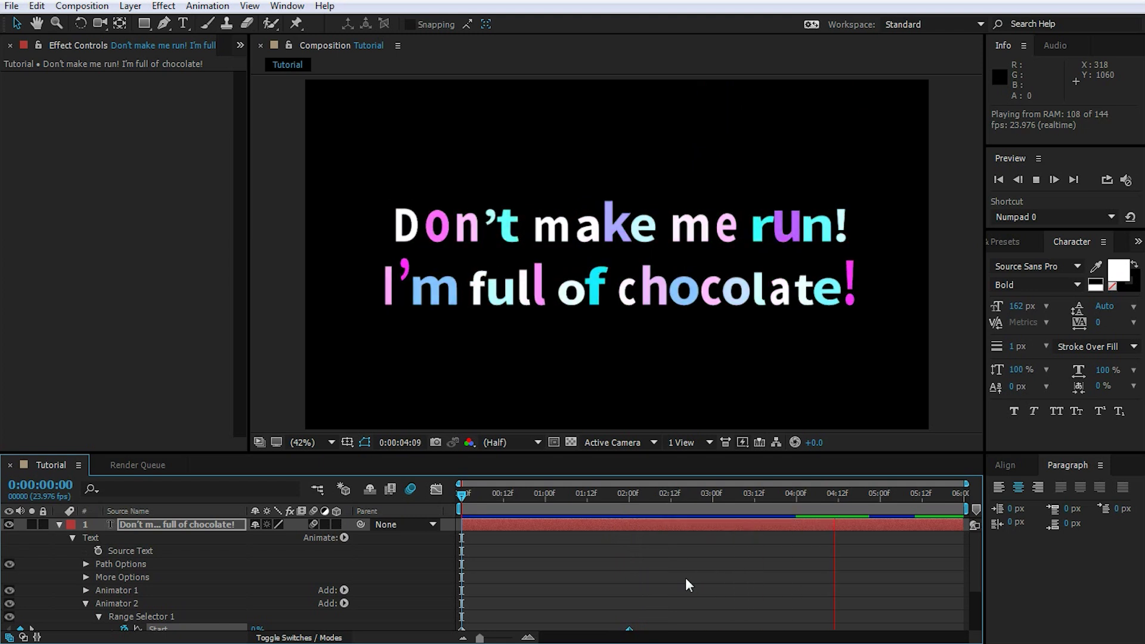
key(space)
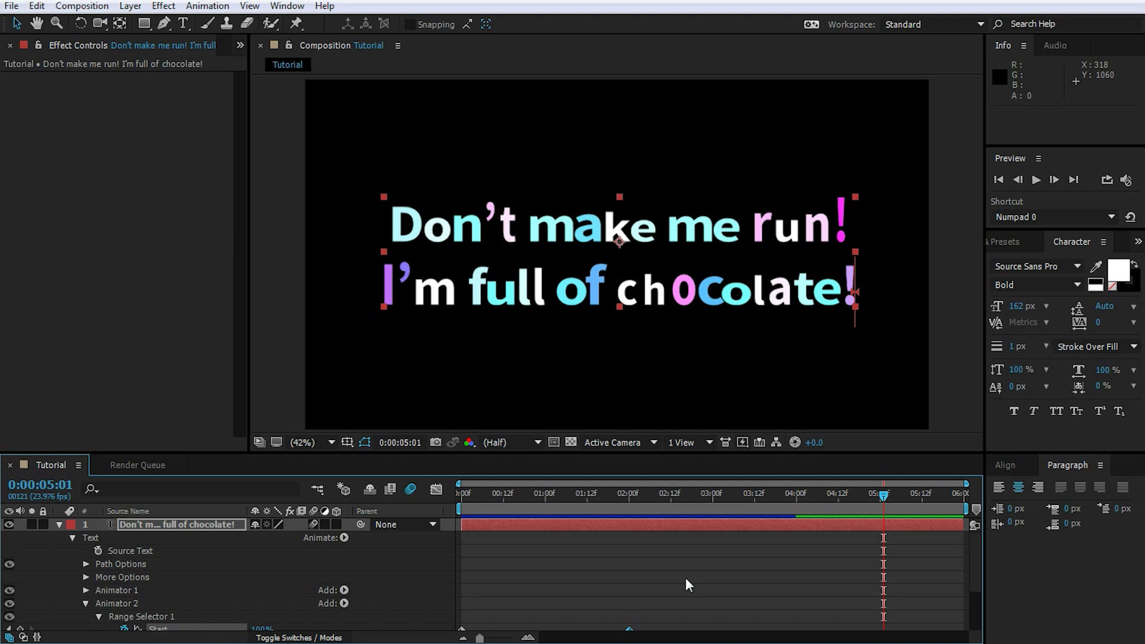
click(573, 444)
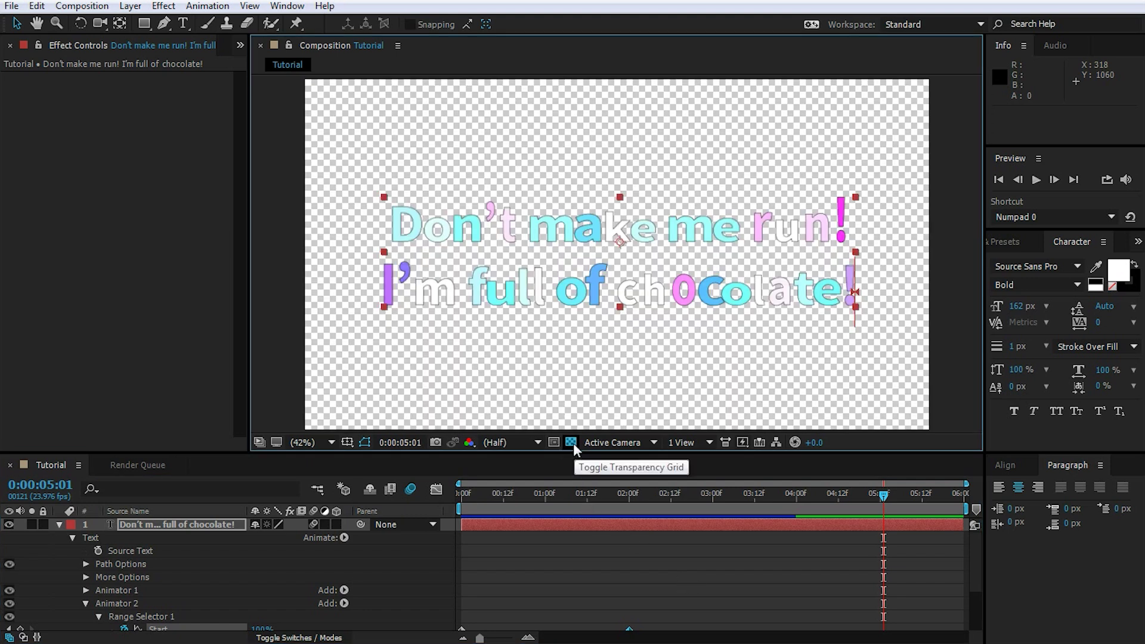
click(571, 445)
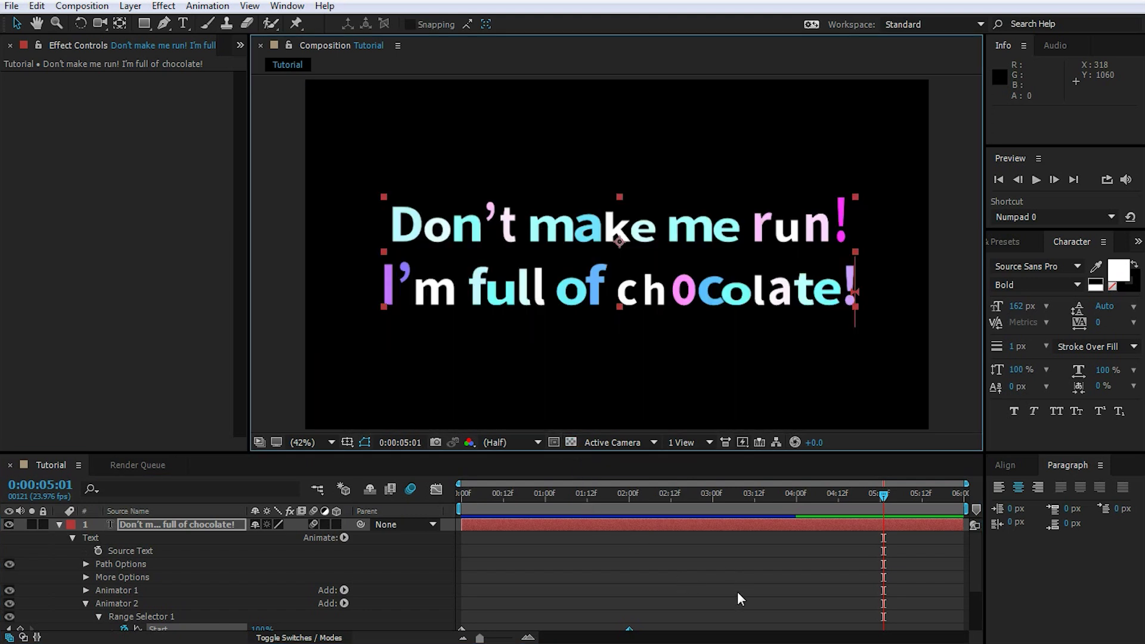